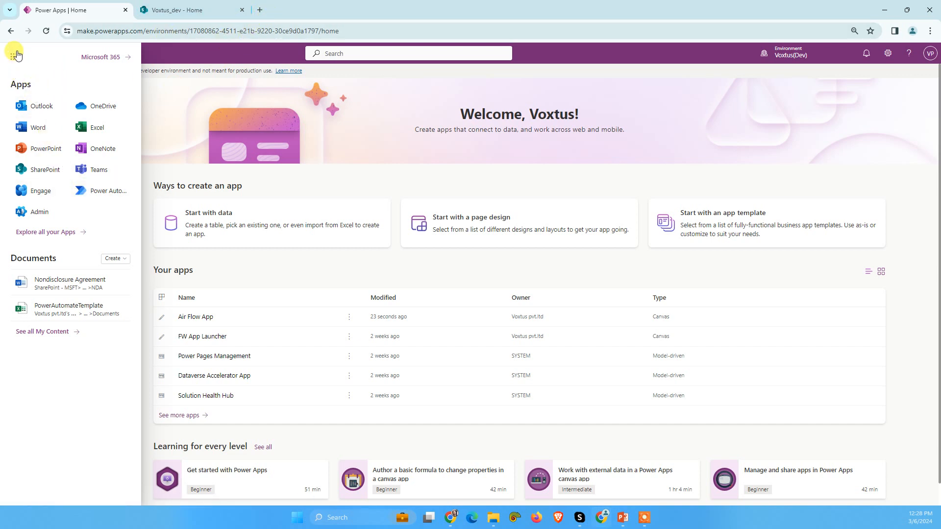
Step: Open make.powerapps.com in a new browser tab
left_click(260, 10)
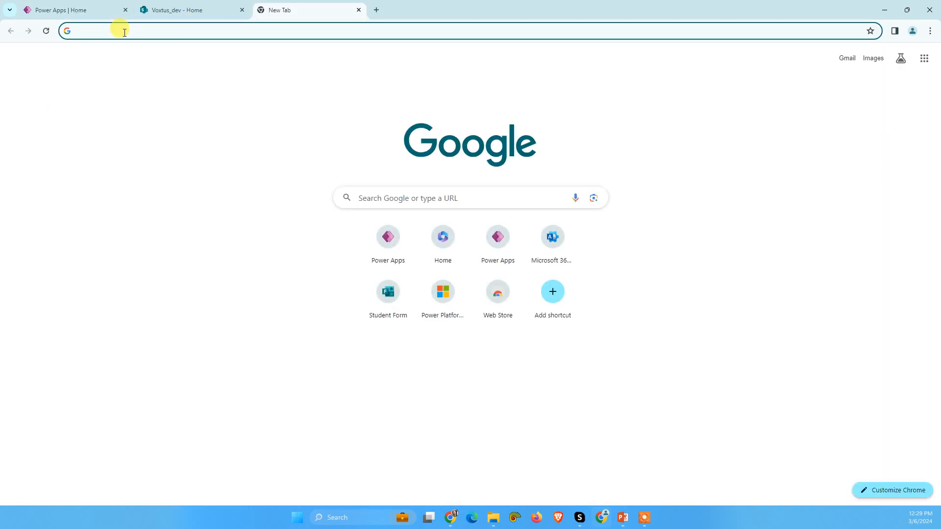
type("make.powerapps.com")
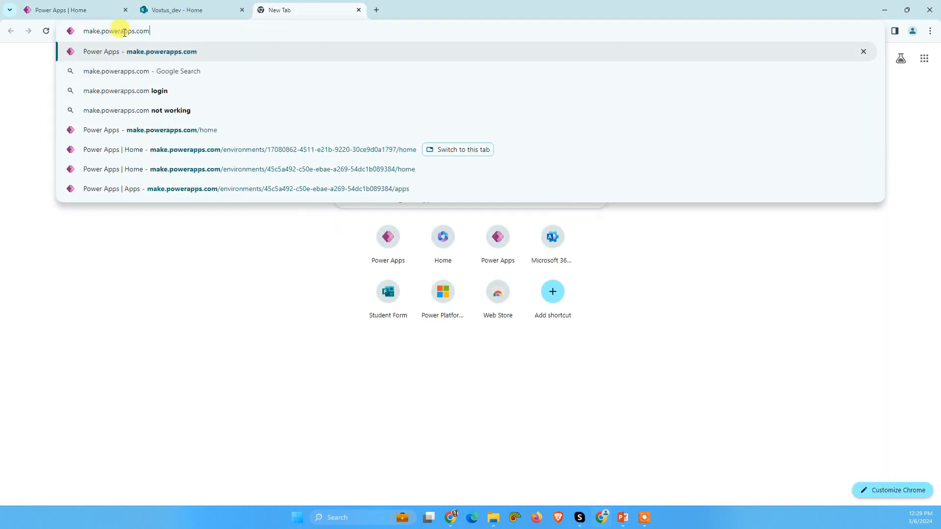
key("Return")
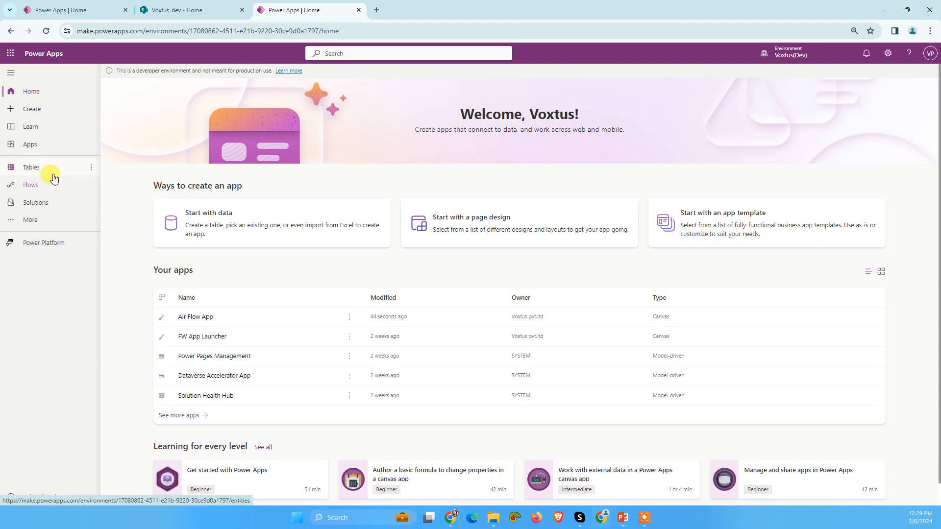
Step: Create an unnamed instant cloud flow that uses the Manually trigger a flow trigger
left_click(34, 186)
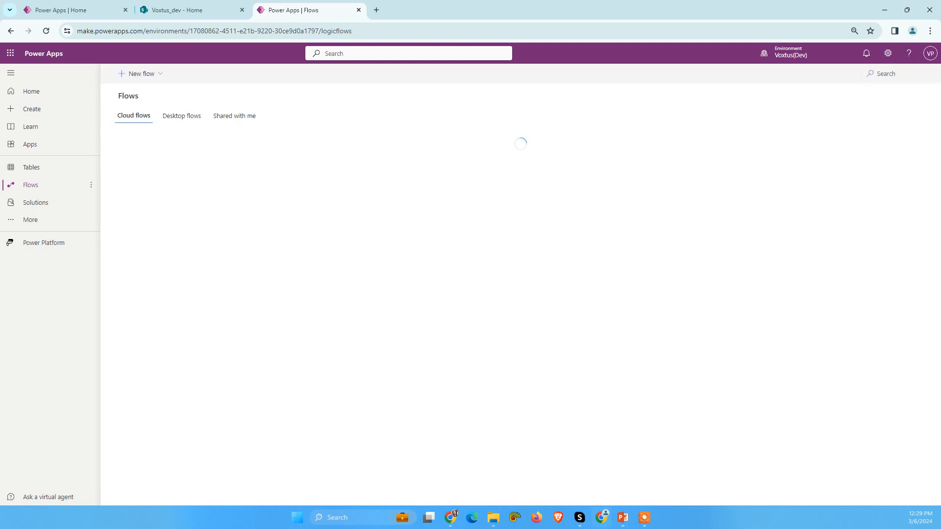
left_click(149, 80)
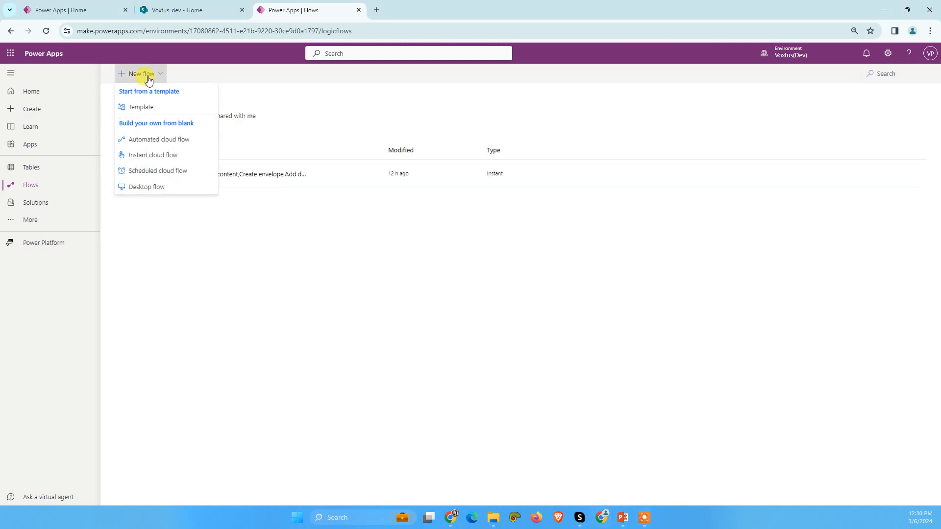
left_click(152, 155)
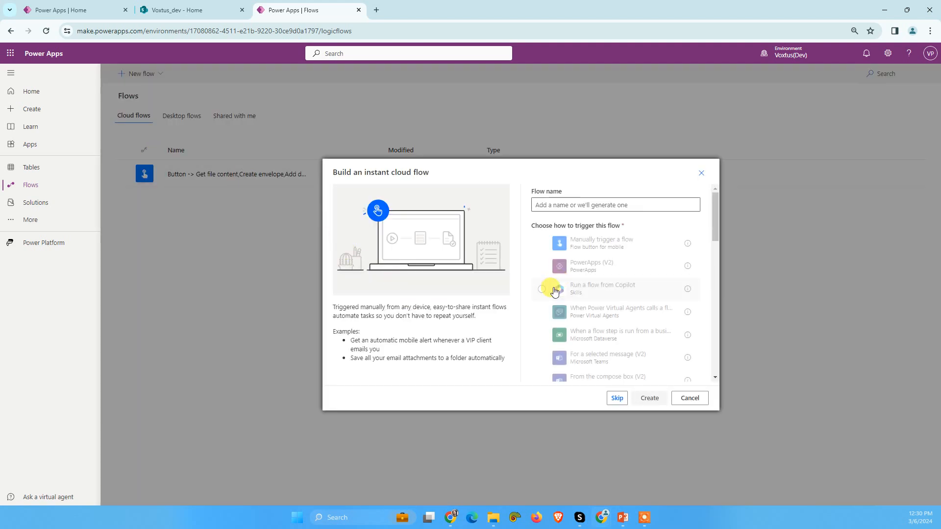
left_click(567, 249)
left_click(648, 398)
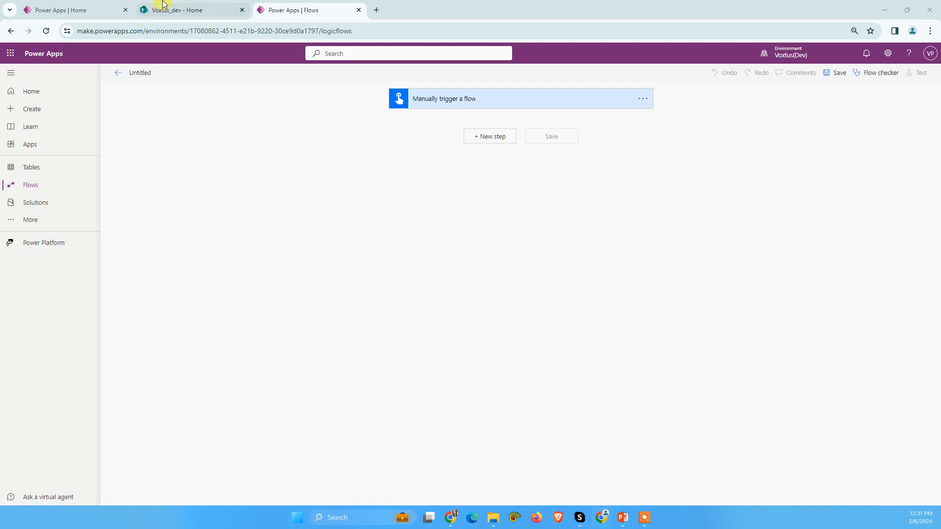
Step: Open Nondisclosure Agreement.docx from the NDA folder of the Voxtus_dev SharePoint documents and examine the Receiving Party signature fields
left_click(184, 8)
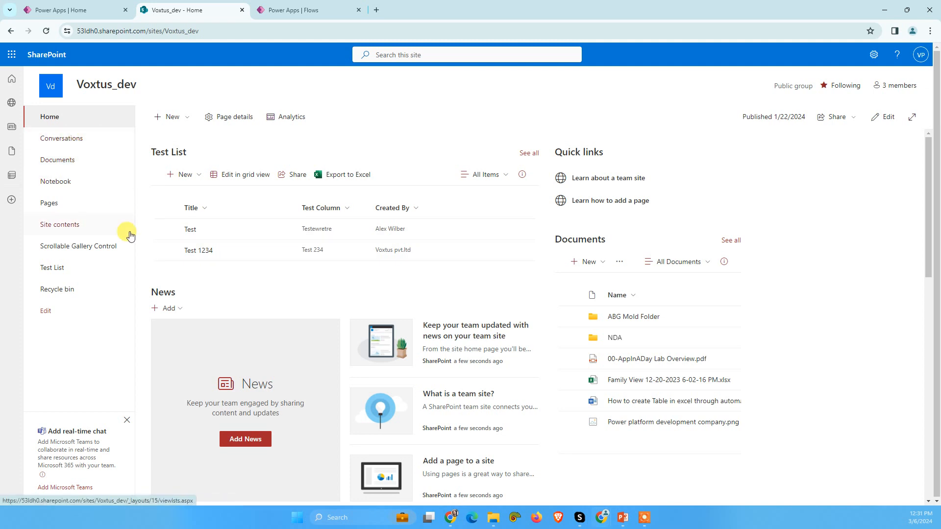
left_click(67, 158)
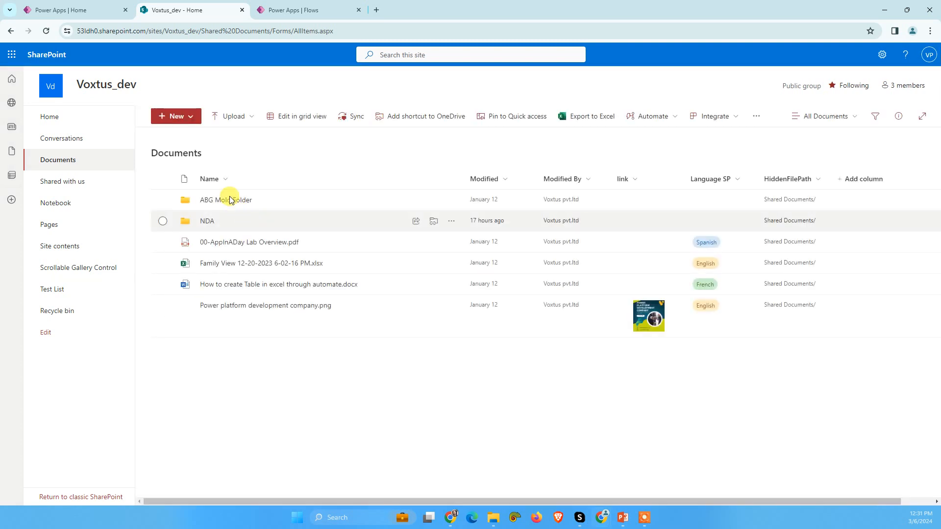
left_click(206, 223)
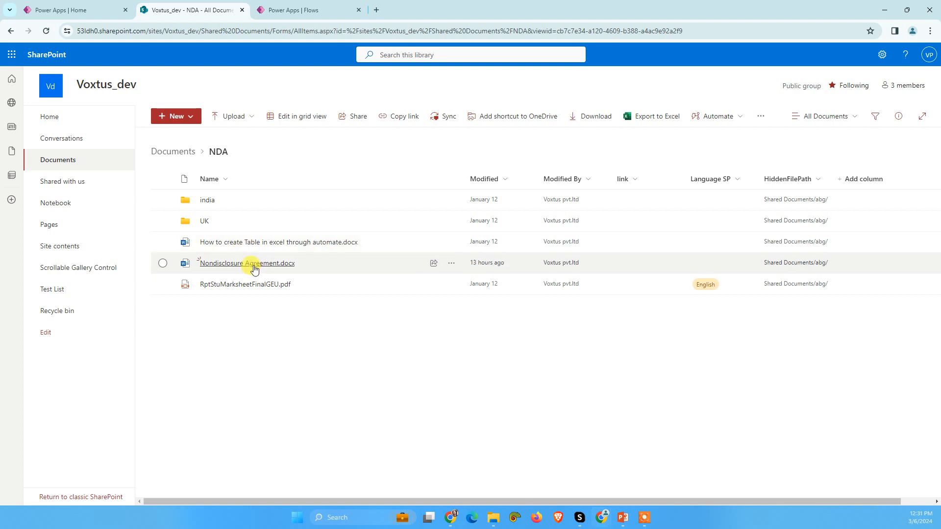
left_click(254, 266)
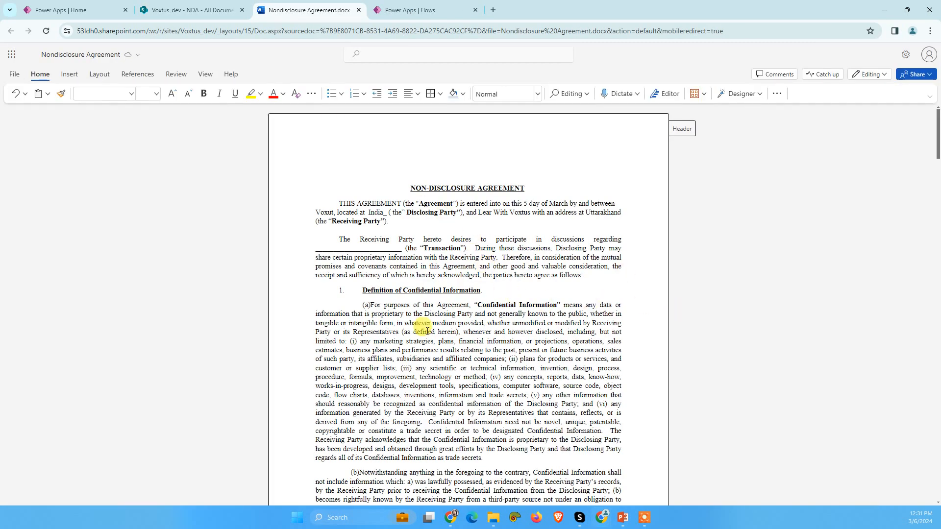
scroll(752, 269, "down", 3)
scroll(936, 316, "down", 10)
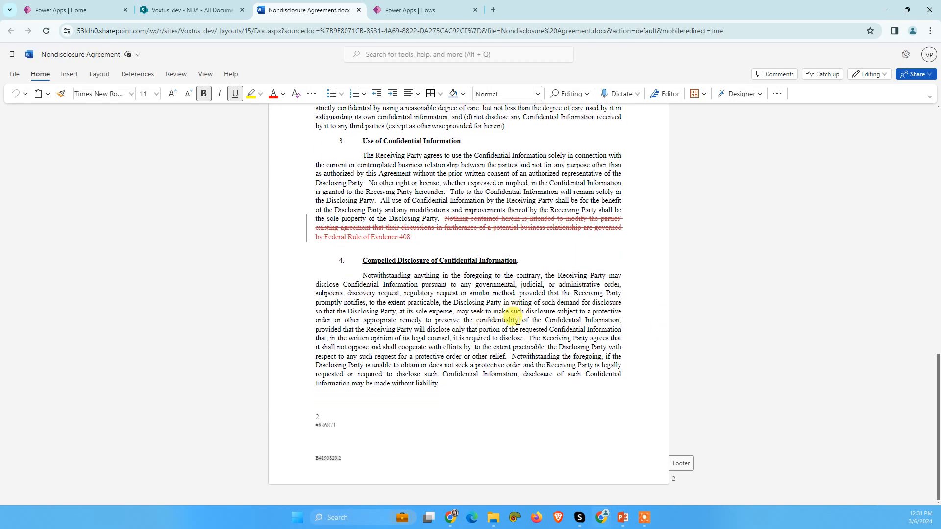
scroll(517, 321, "down", 20)
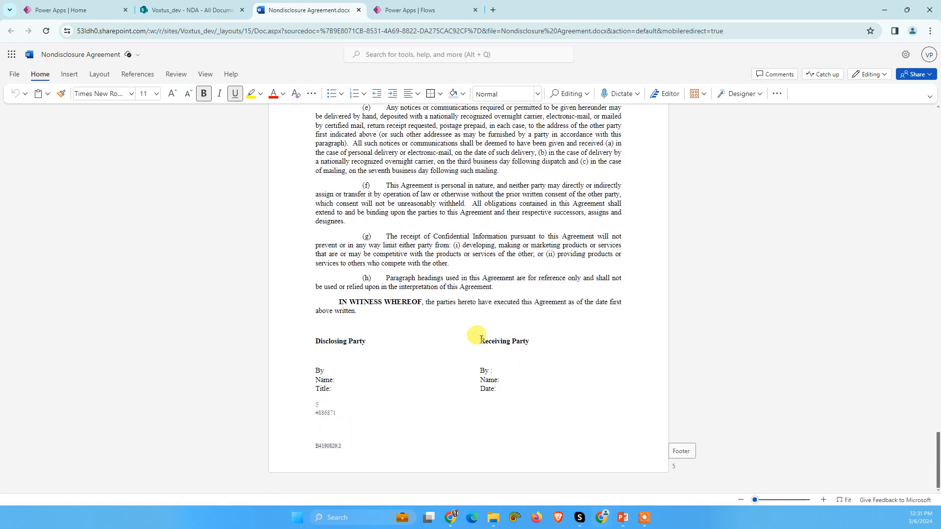
left_click_drag(480, 372, 497, 394)
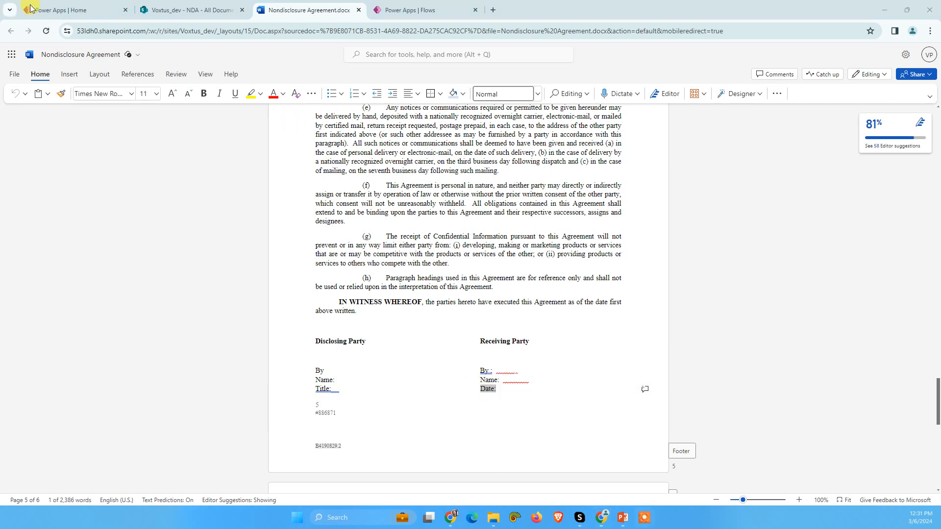
Step: Back in the flow, add a SharePoint Get file content action with Voxtus_dev as its site address
left_click(428, 3)
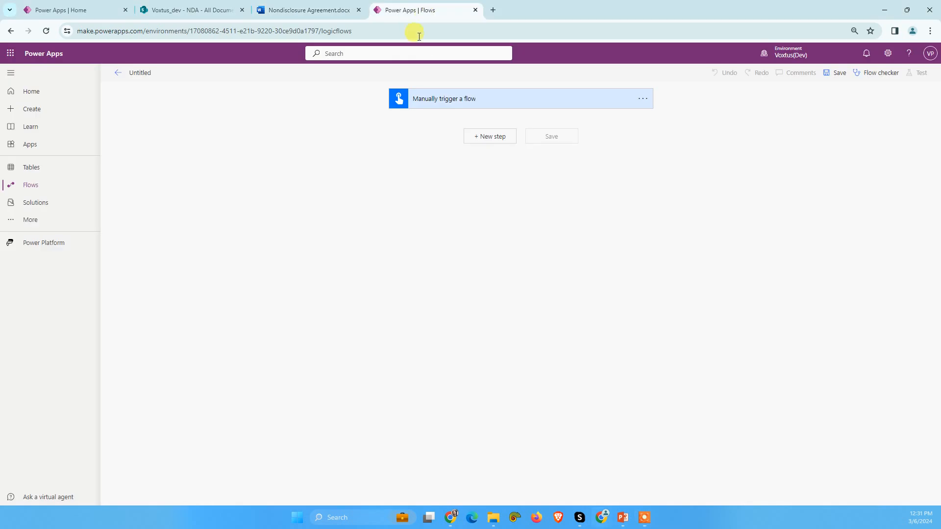
left_click(492, 138)
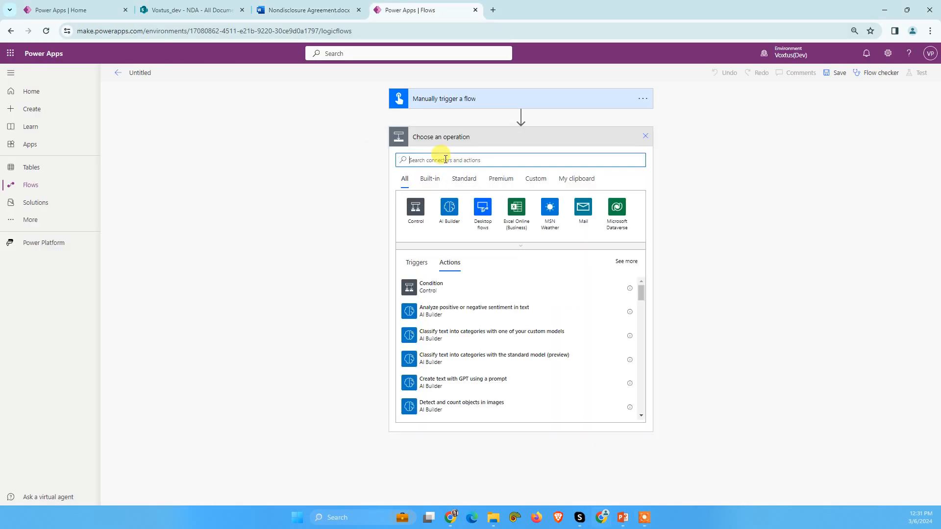
type("get file con")
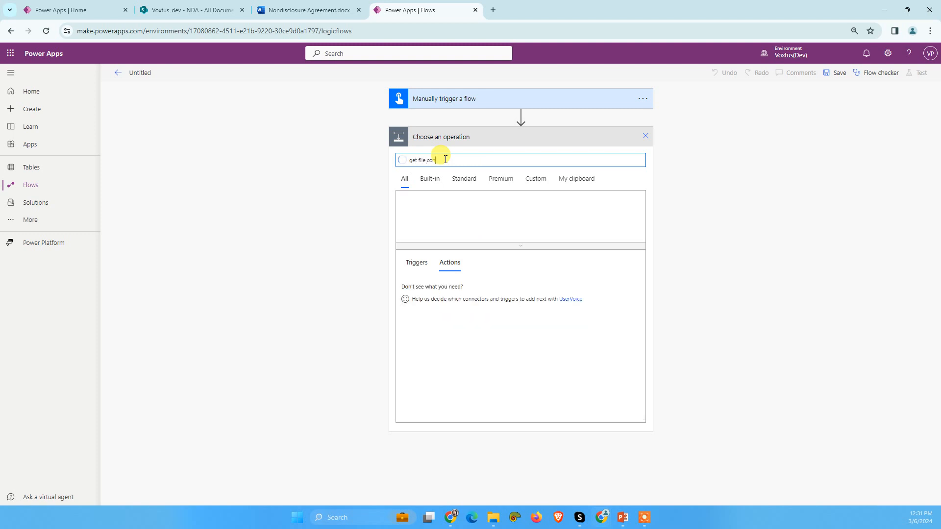
left_click(439, 335)
left_click(494, 155)
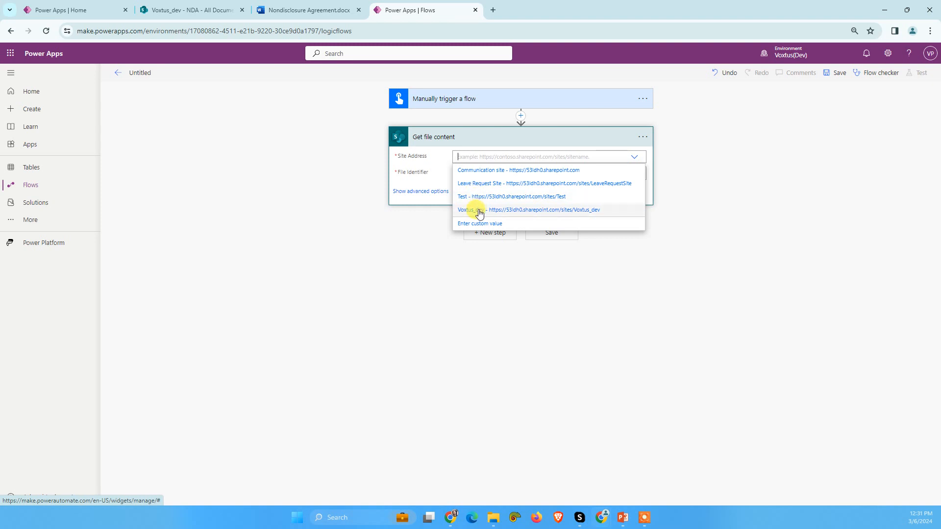
left_click(479, 211)
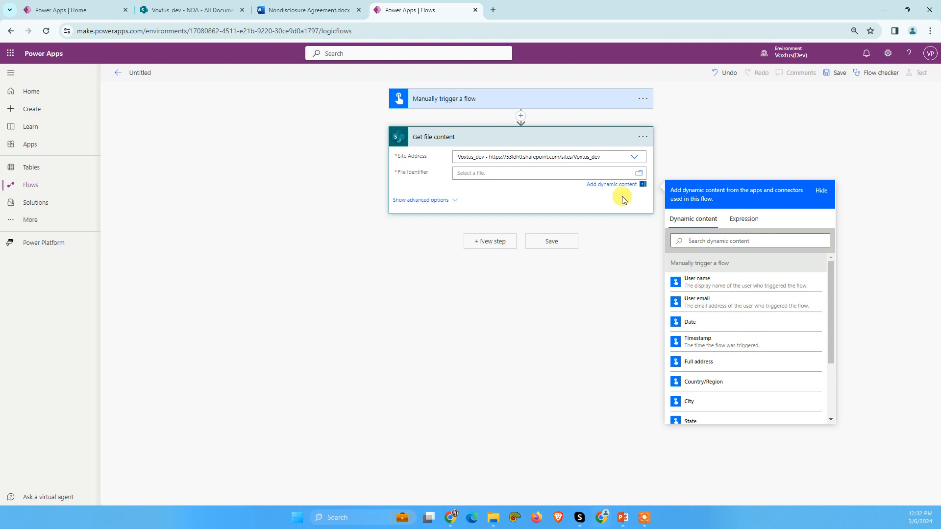
Step: Set the file identifier to Nondisclosure Agreement.docx in the NDA folder of Shared Documents
left_click(638, 174)
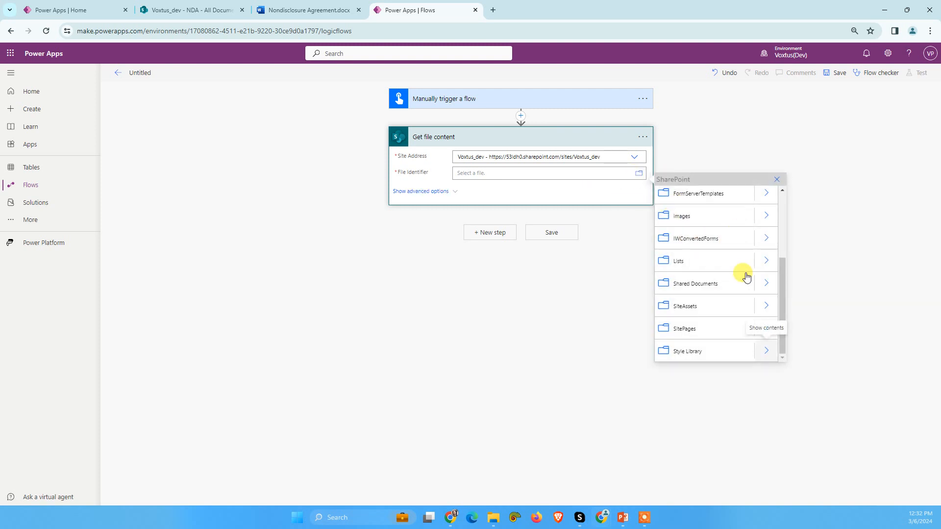
left_click(766, 284)
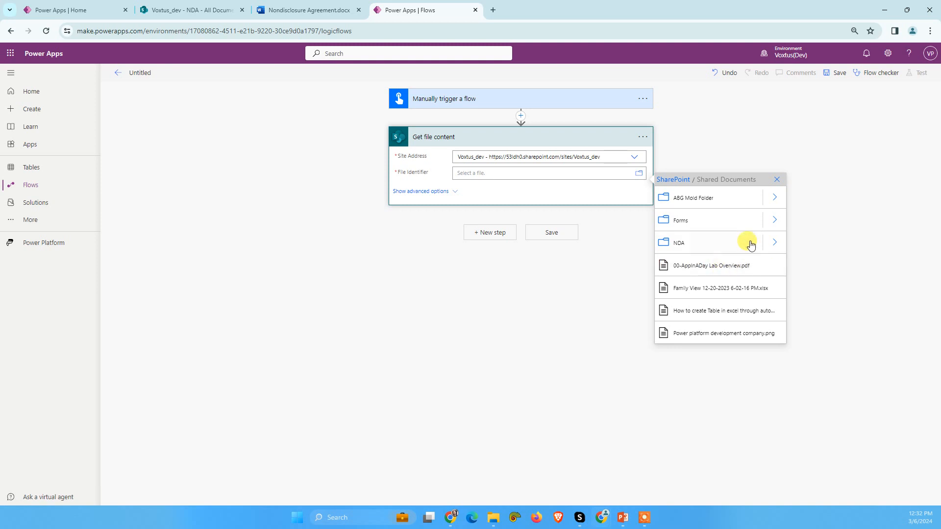
left_click(773, 245)
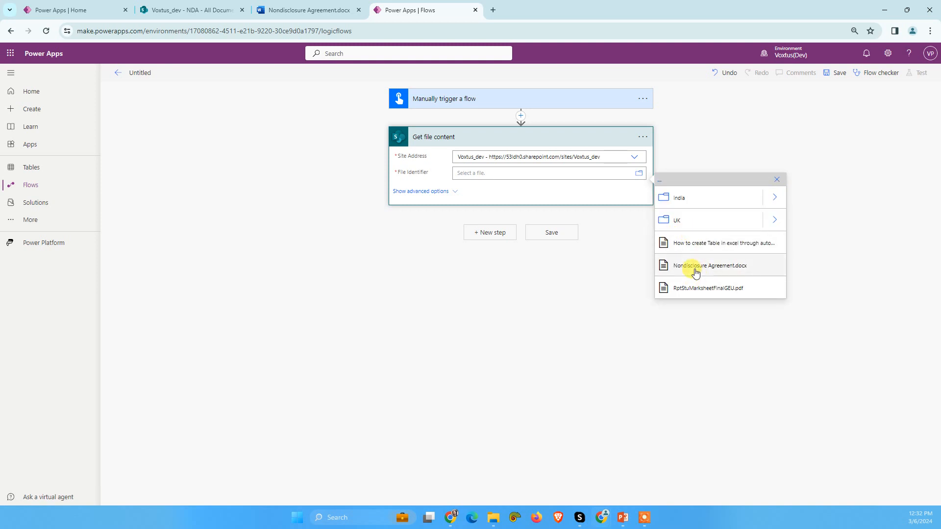
left_click(714, 273)
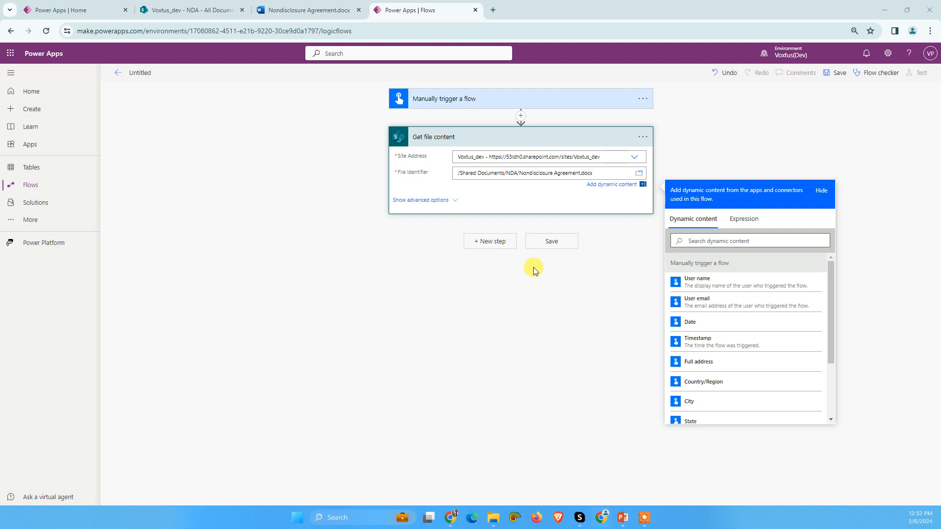
Step: Add a DocuSign Create envelope action after Get file content
left_click(494, 242)
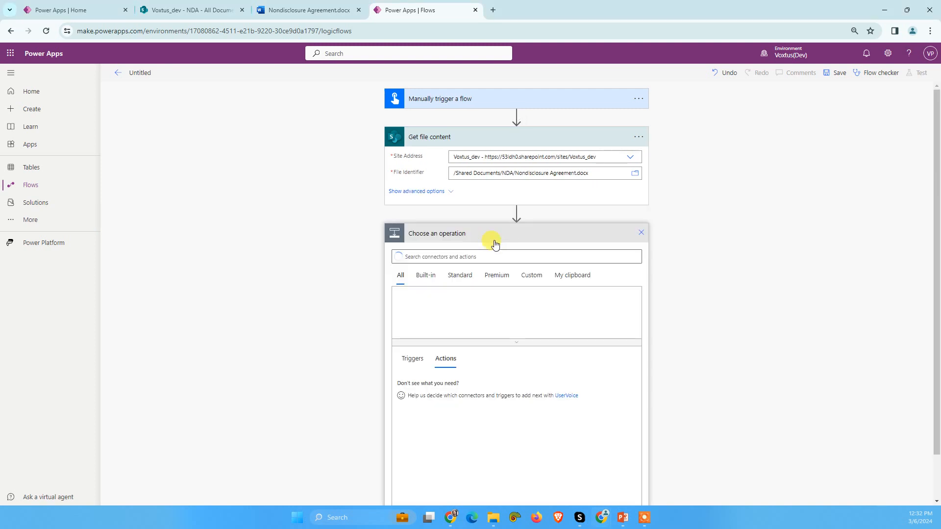
type("docusing")
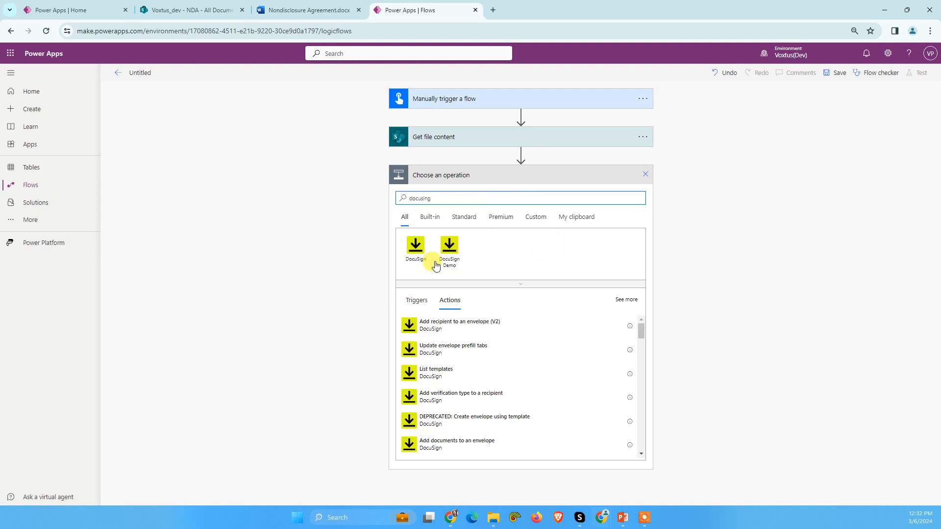
left_click(415, 246)
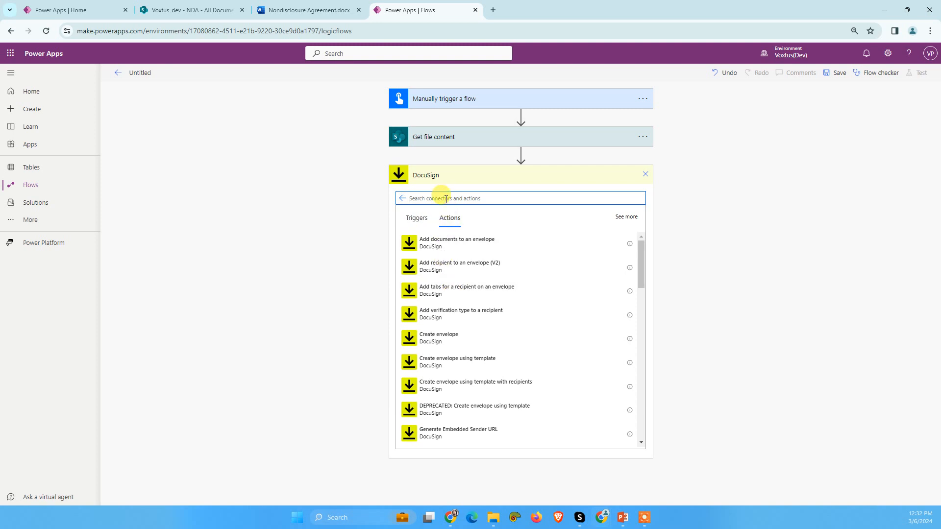
type("create en")
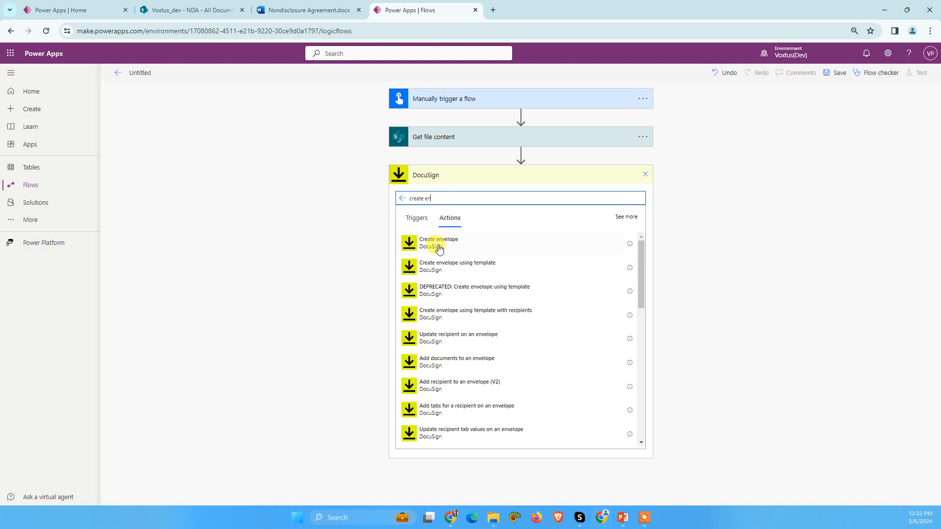
left_click(395, 266)
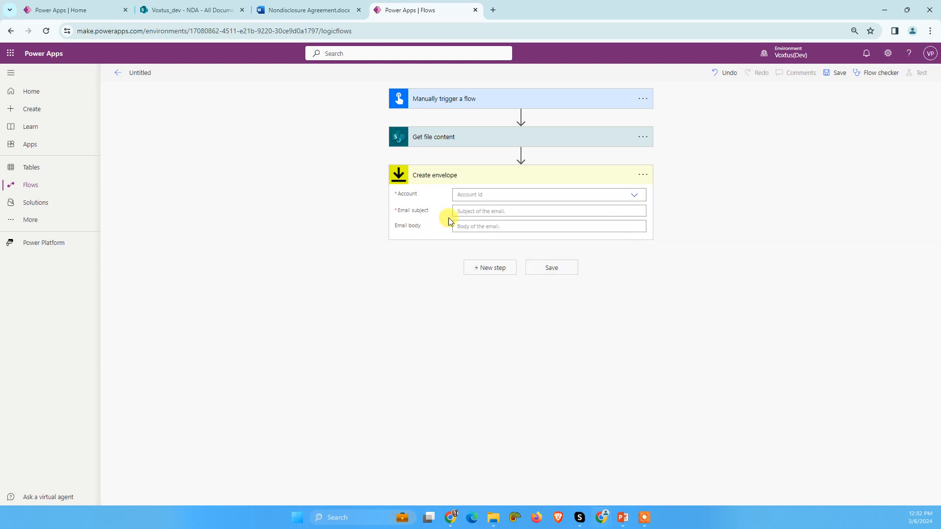
Step: Set the envelope's account to Voxtus Tech and its email subject to "Action Required : NDA Signature Request"
left_click(546, 207)
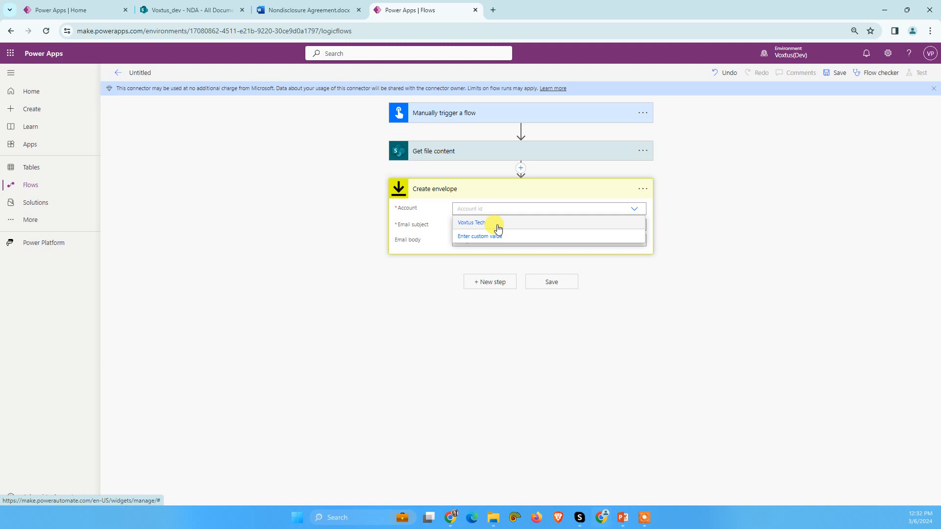
left_click(498, 229)
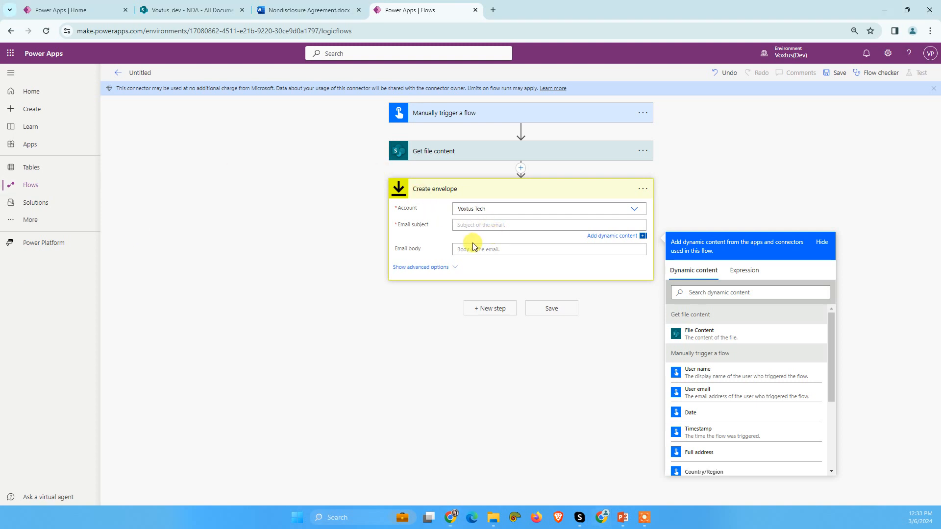
type("ction Required : NDA Signature Request")
left_click(111, 311)
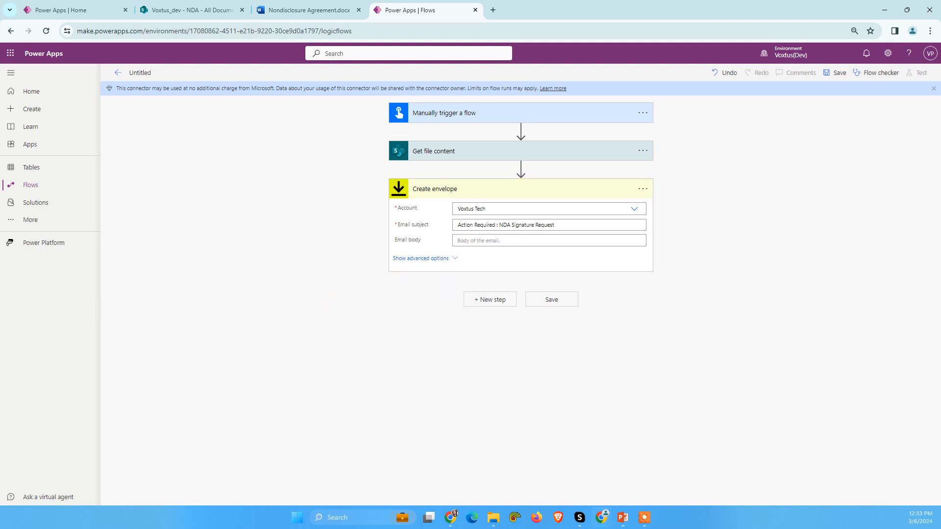
Step: Write the envelope's email body as "Hi," followed, after a blank line, by "Please find attached the NDA for your review and signature."
left_click(460, 240)
type("Hi,")
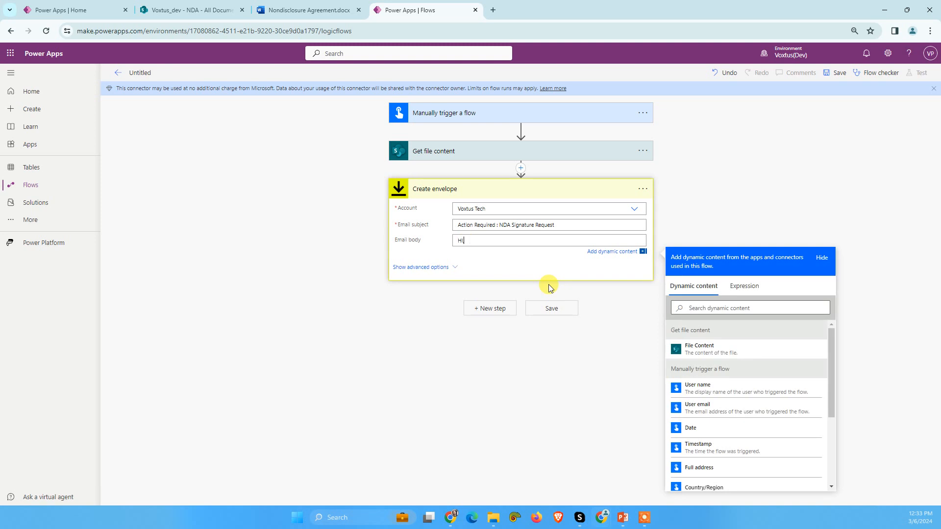
key("Return")
key("Return")
type("Please ")
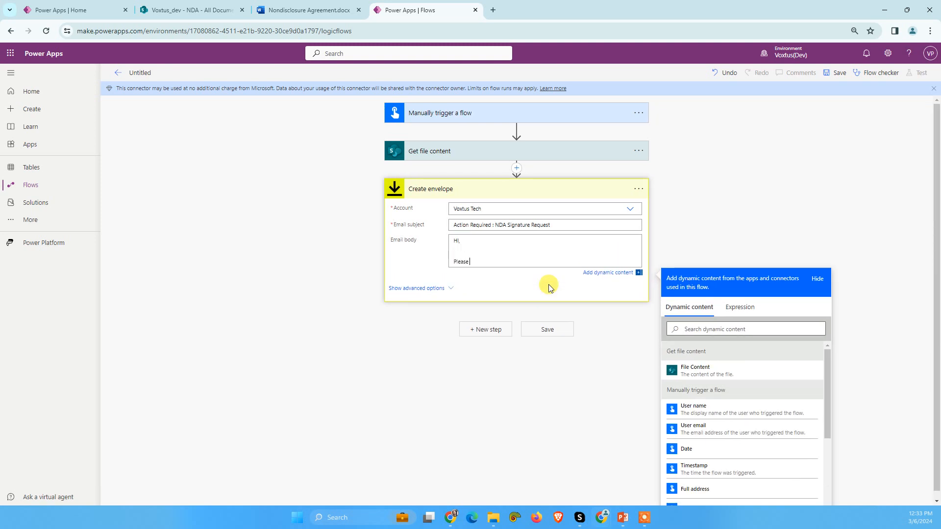
type("find attached the NDA for your review and signature.")
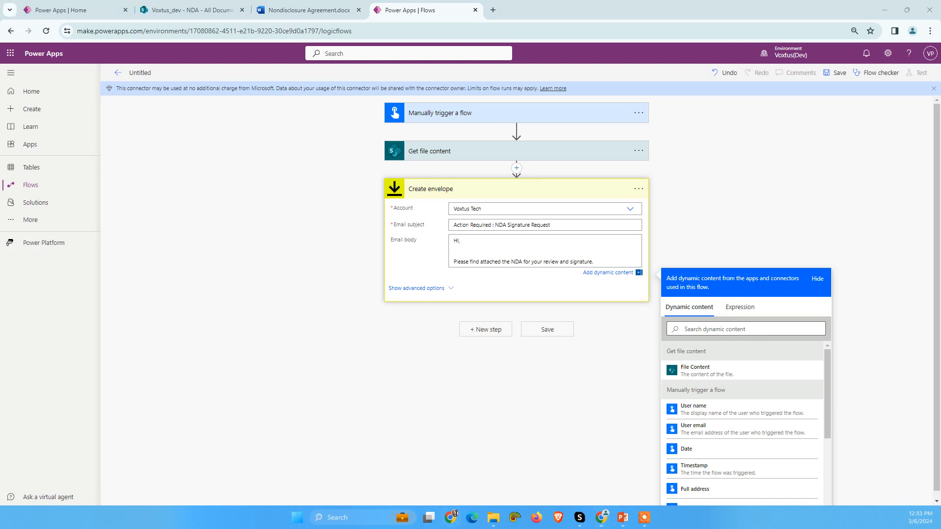
left_click(454, 251)
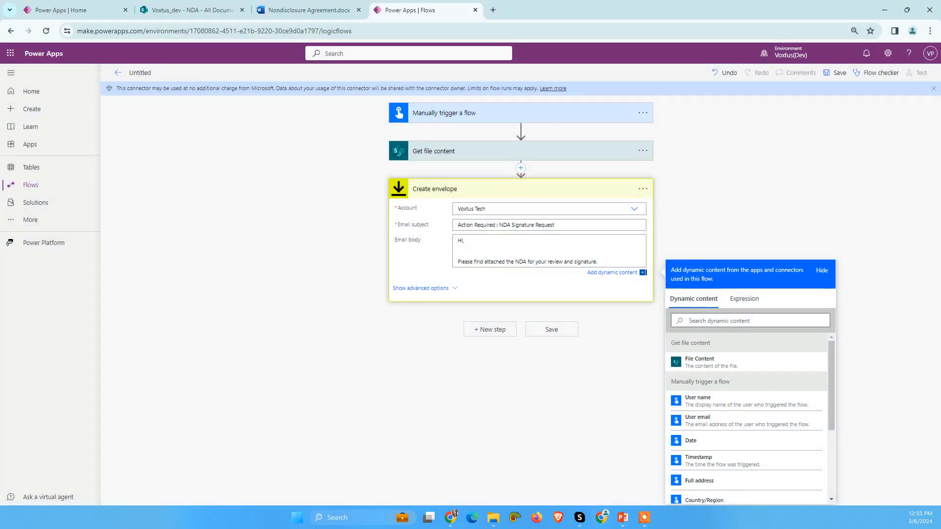
Step: Add a DocuSign "Add documents to an envelope" action after Create envelope
left_click(458, 188)
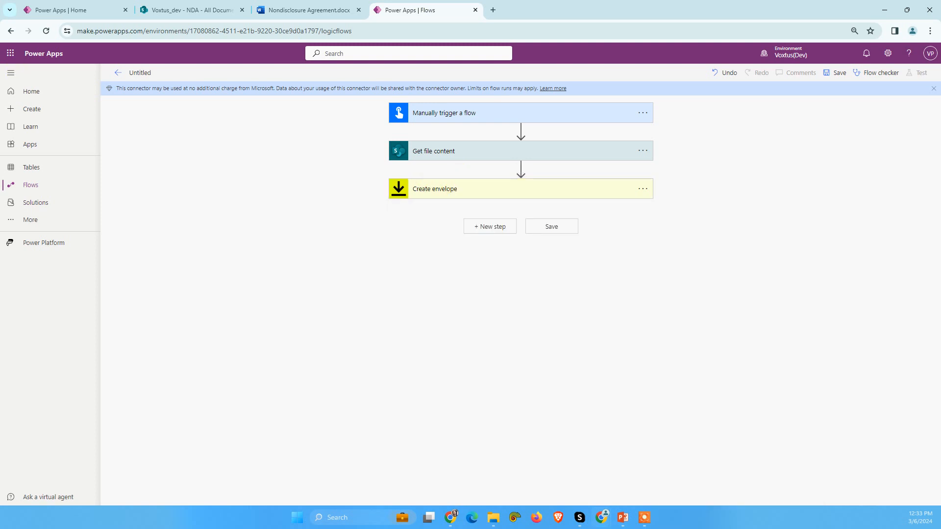
left_click(503, 231)
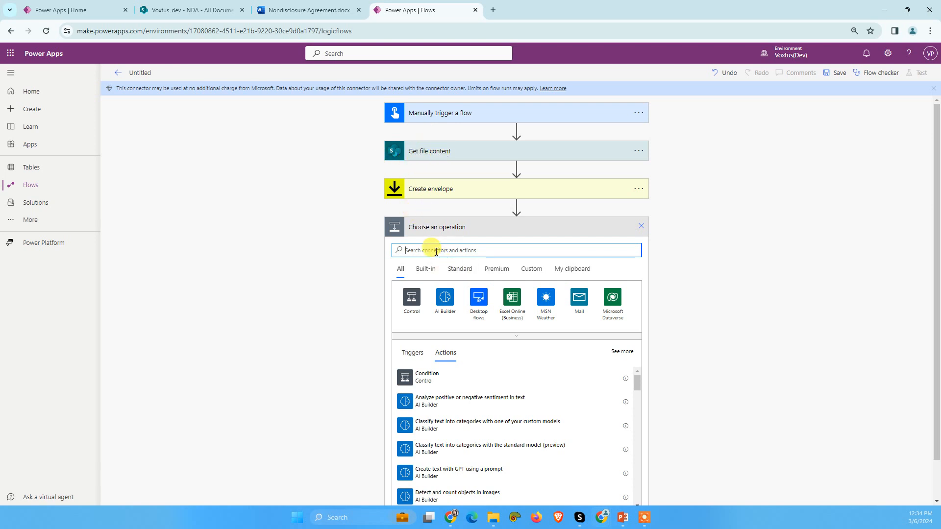
type("a")
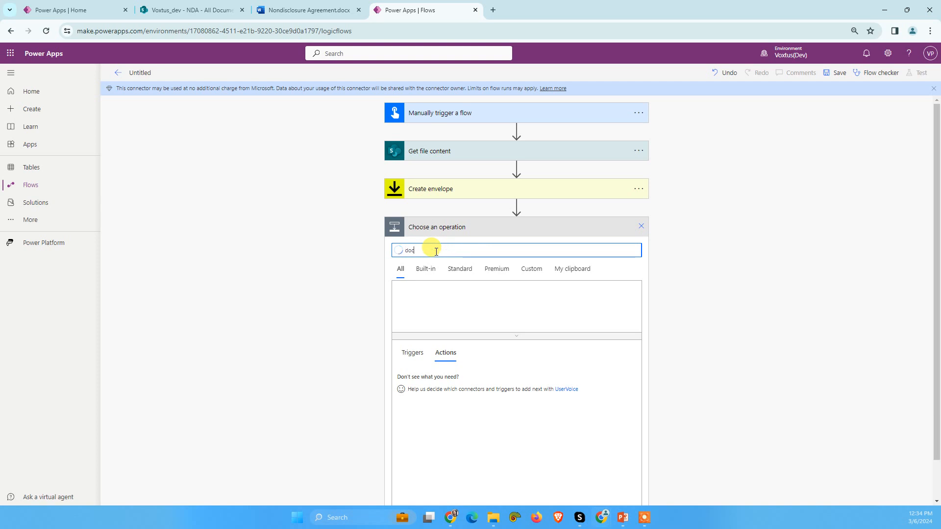
type("ocusing")
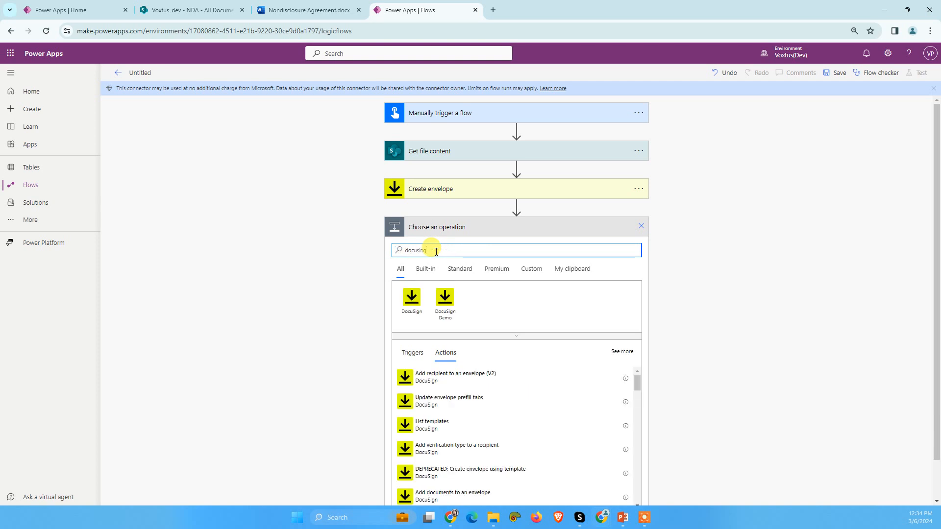
left_click(409, 297)
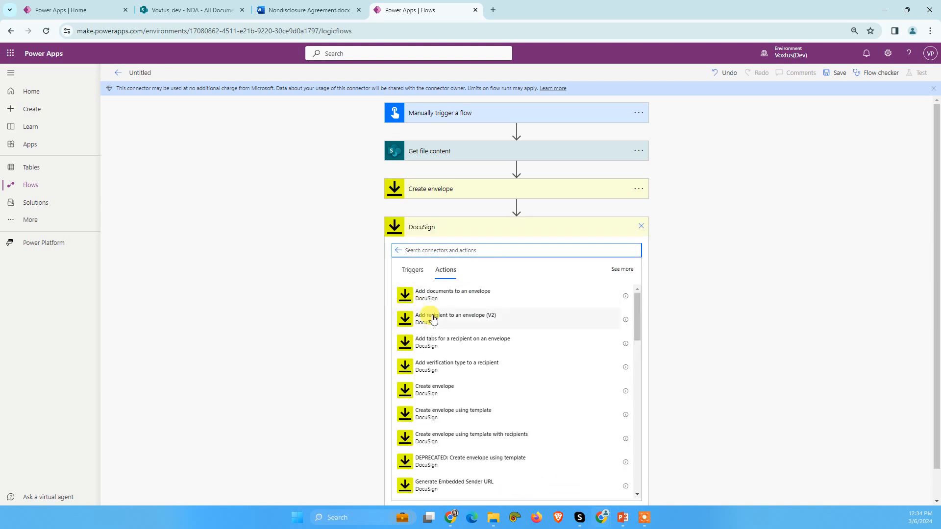
type("add docuemnts")
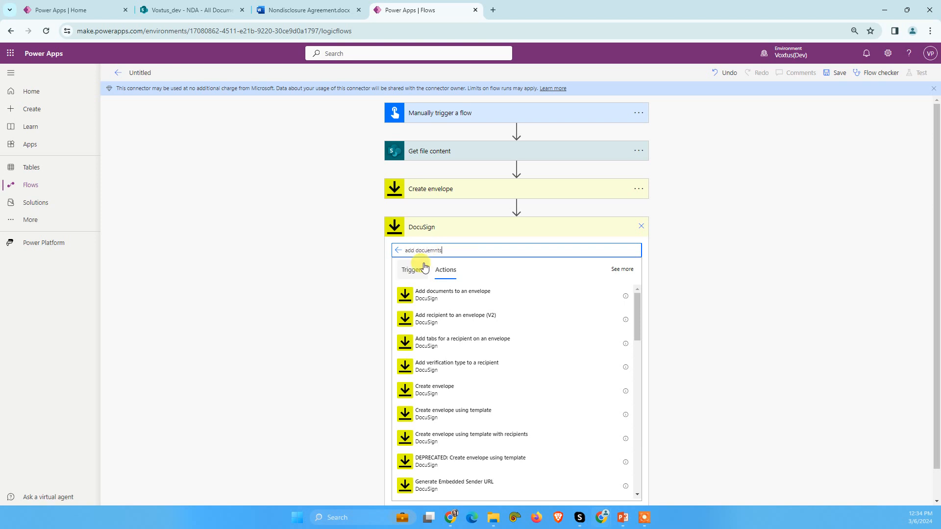
left_click(443, 296)
Step: Set the document action's account to Voxtus Tech and its envelope to the Envelope Id from Create envelope
left_click(490, 246)
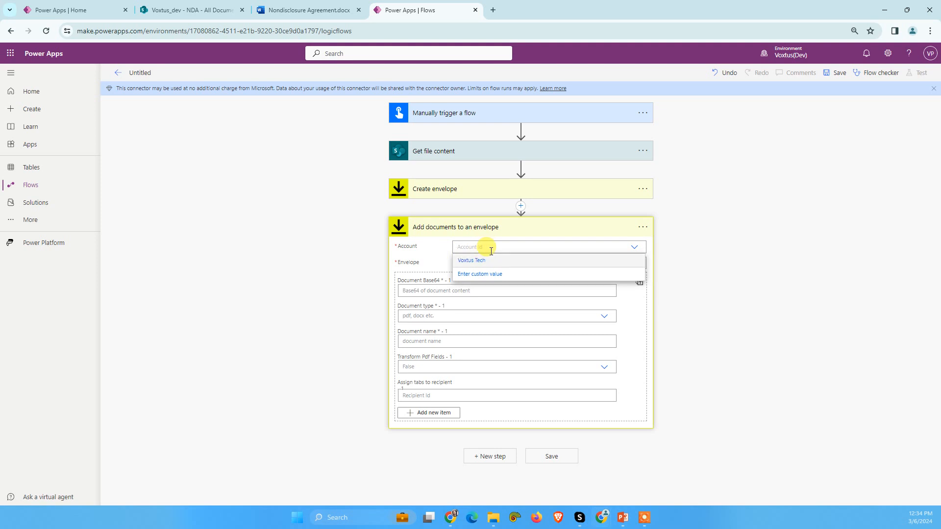
left_click(472, 262)
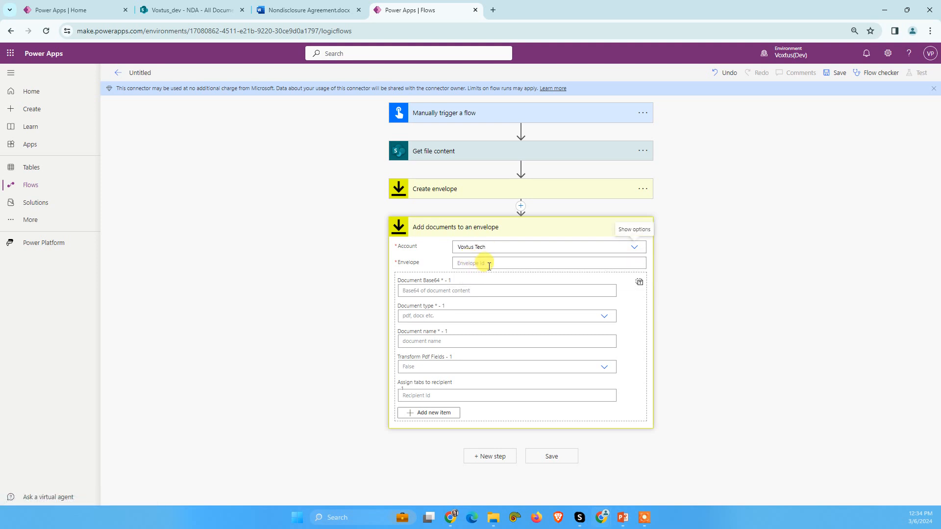
left_click(489, 264)
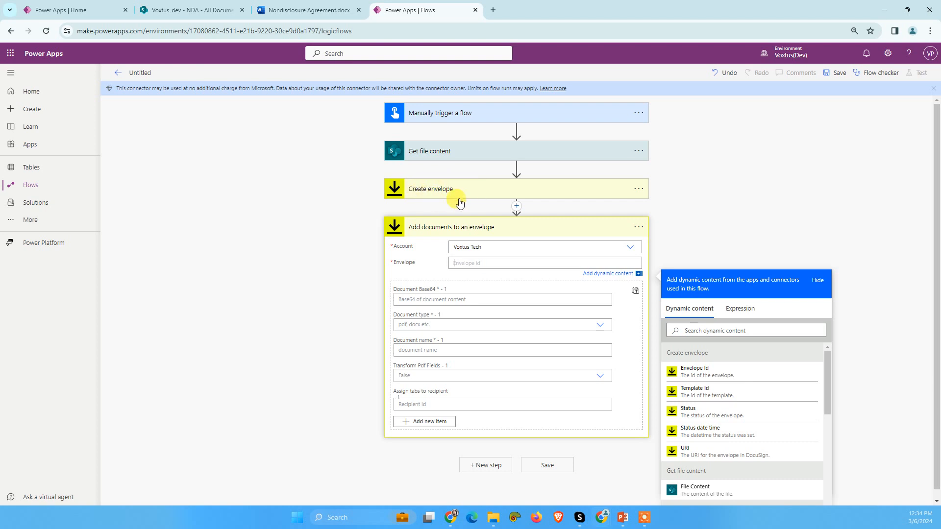
left_click(698, 374)
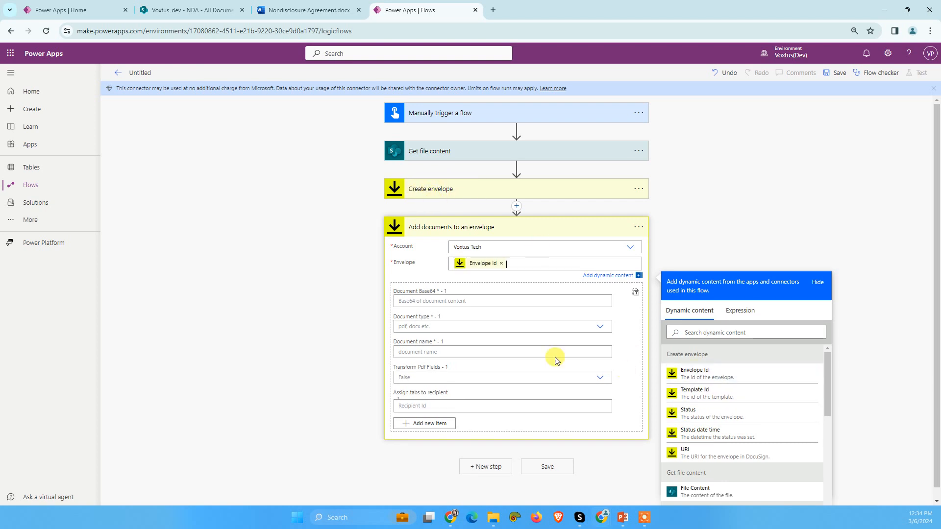
Step: Fill Document Base64 with a base64() expression wrapping the File Content output of Get file content
left_click(443, 299)
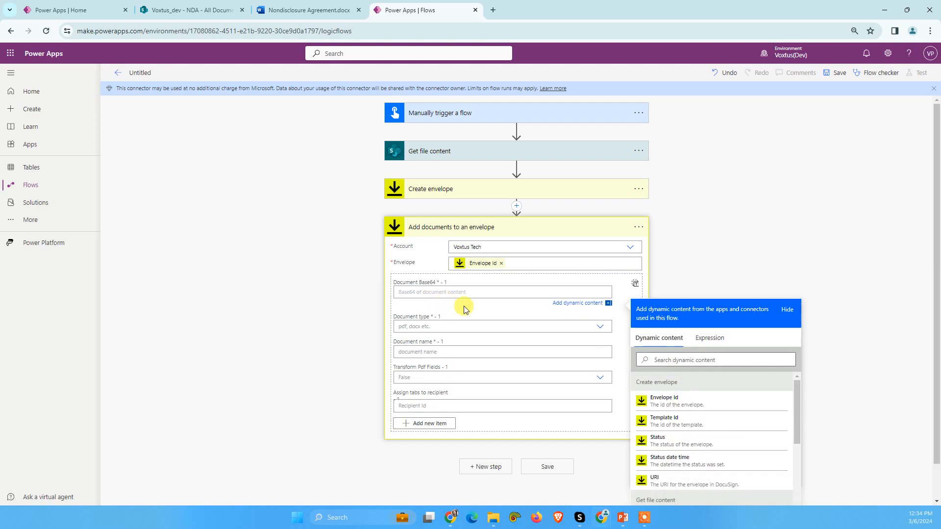
left_click(707, 342)
left_click(671, 366)
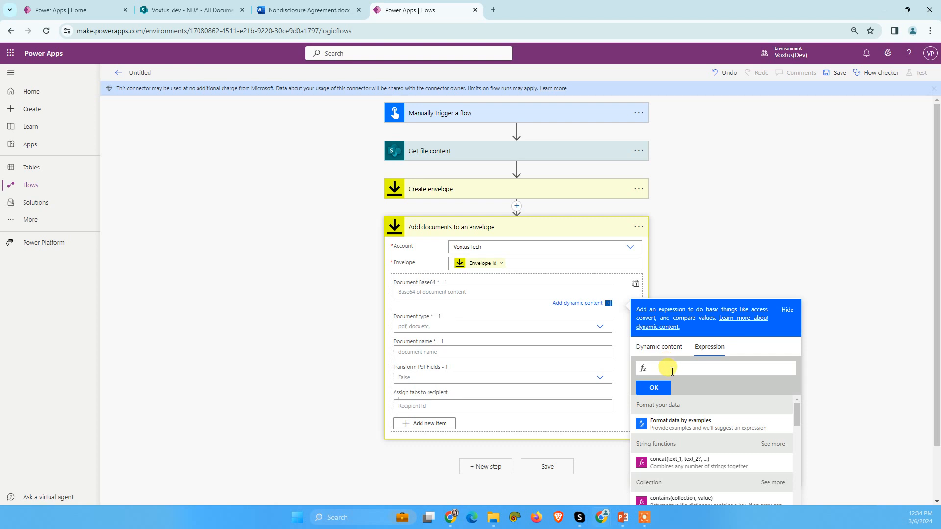
type("base64()")
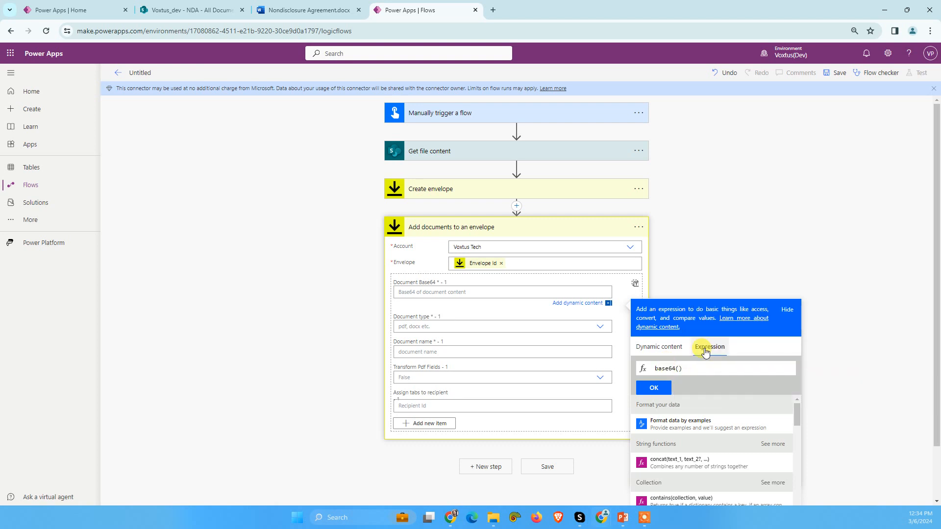
left_click(660, 347)
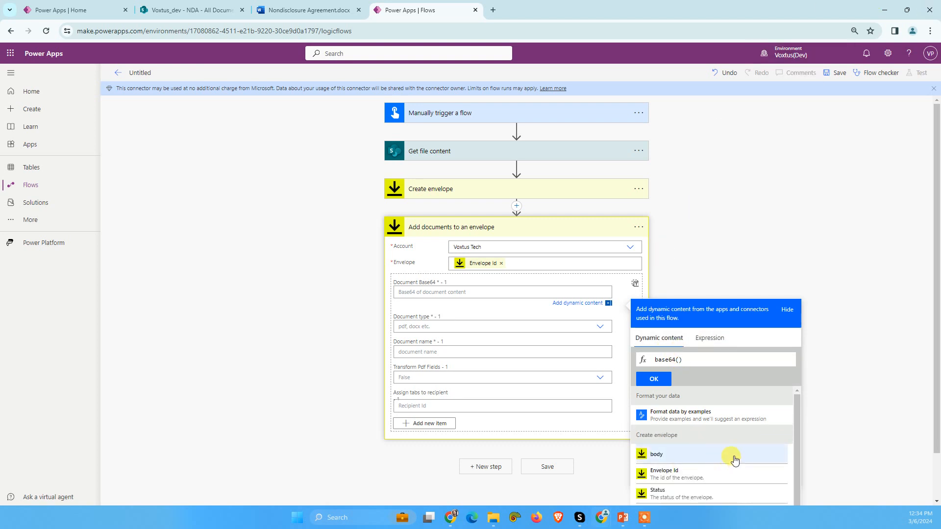
scroll(703, 447, "down", 5)
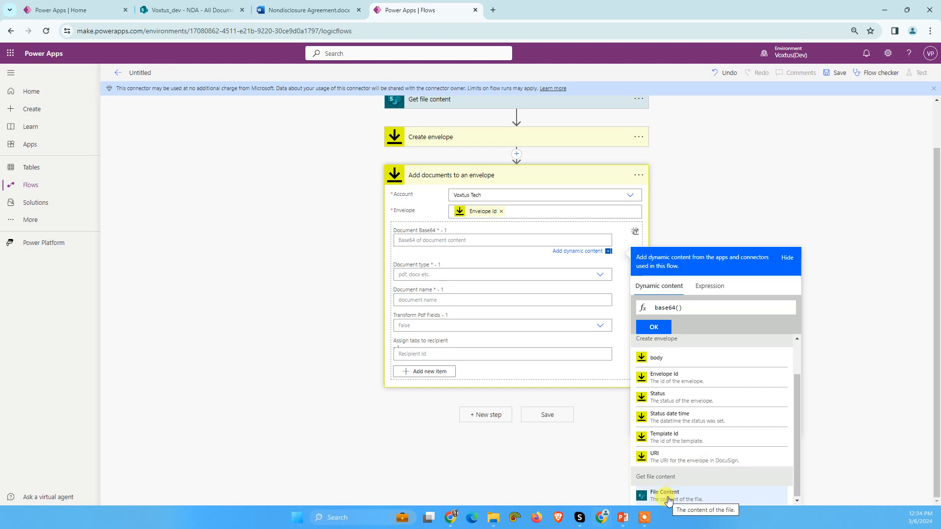
left_click(665, 493)
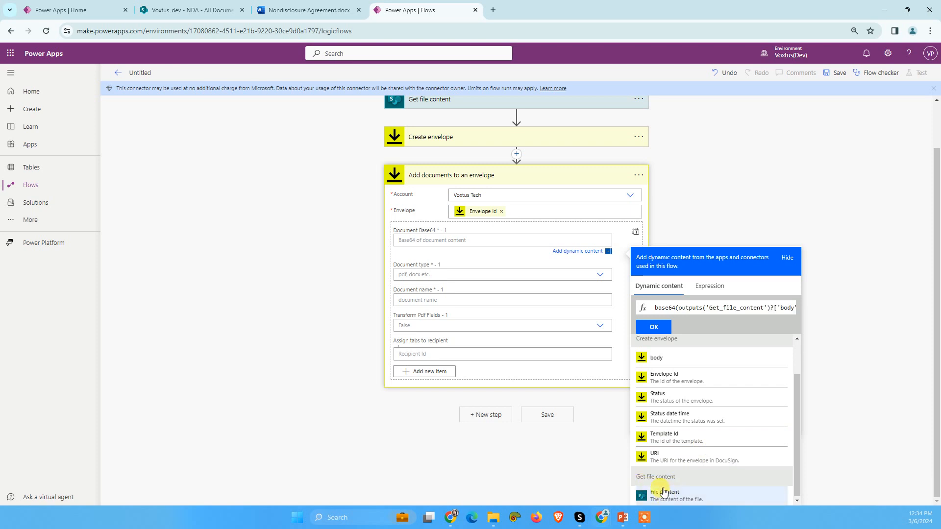
left_click(654, 327)
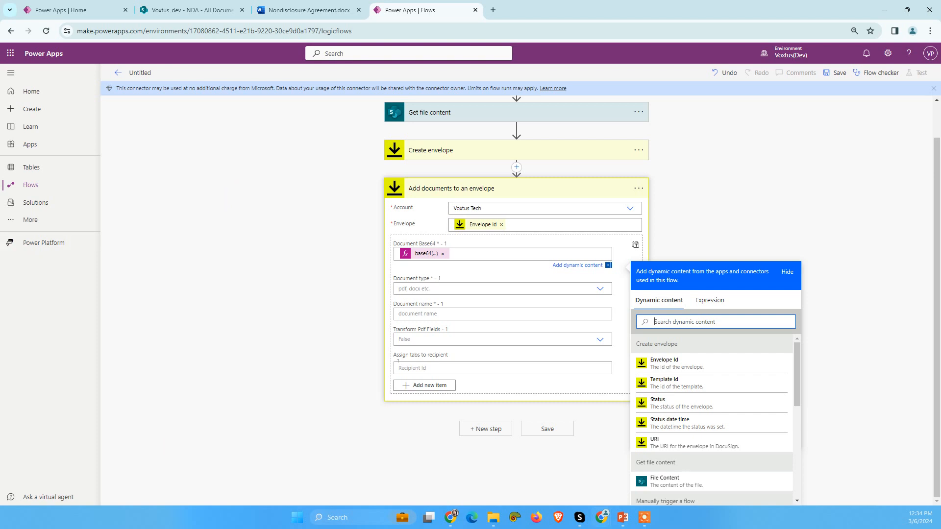
Step: Set the document type to docx and the document name to "NDA Doc"
left_click(411, 288)
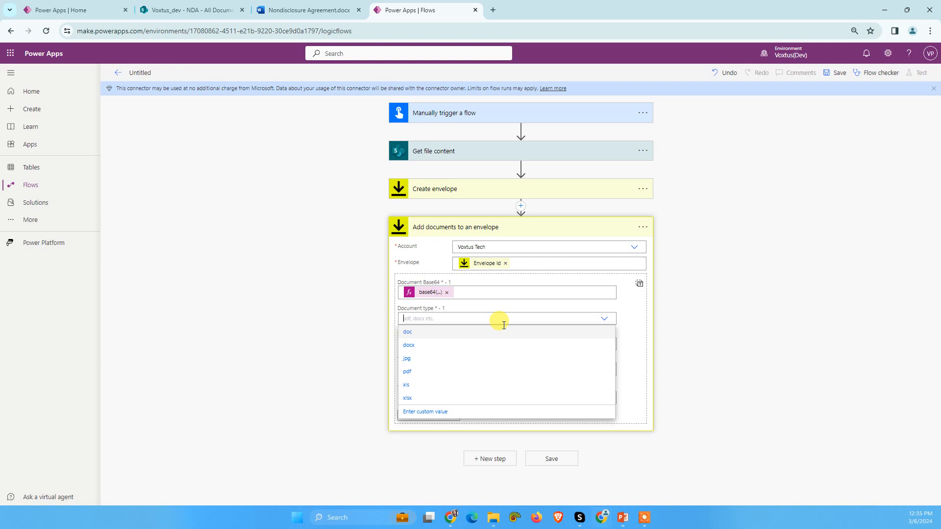
left_click(416, 347)
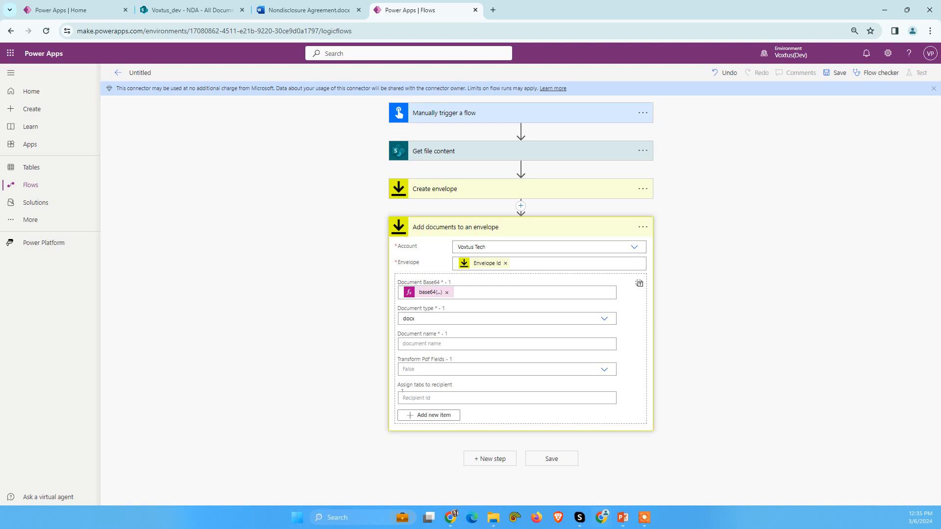
left_click(446, 318)
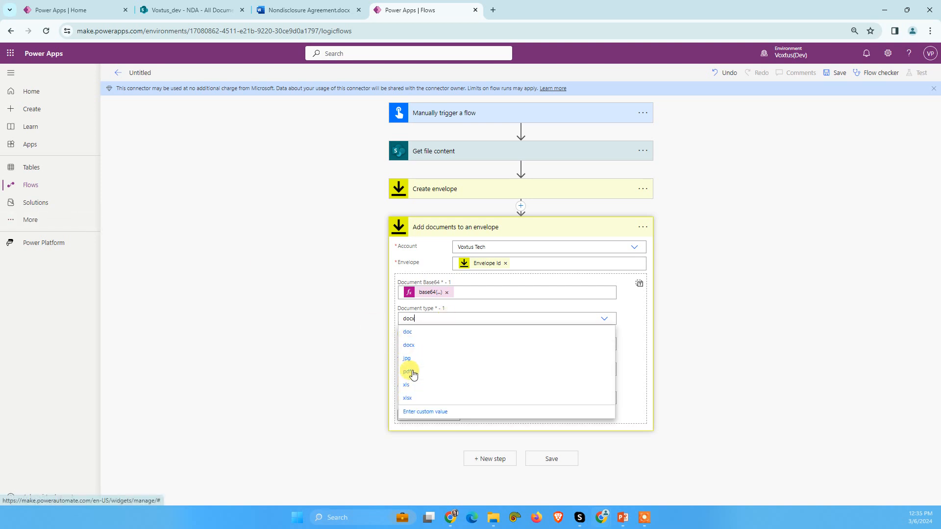
left_click(605, 321)
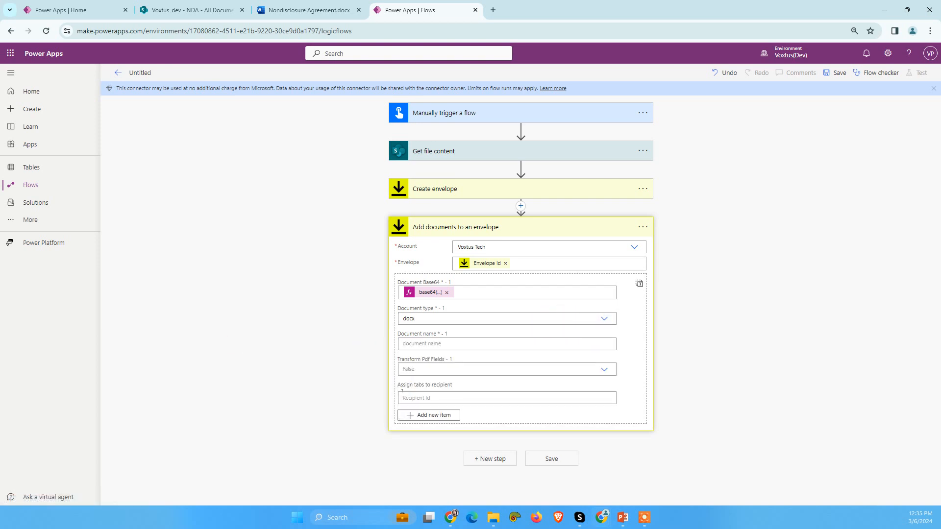
left_click(419, 344)
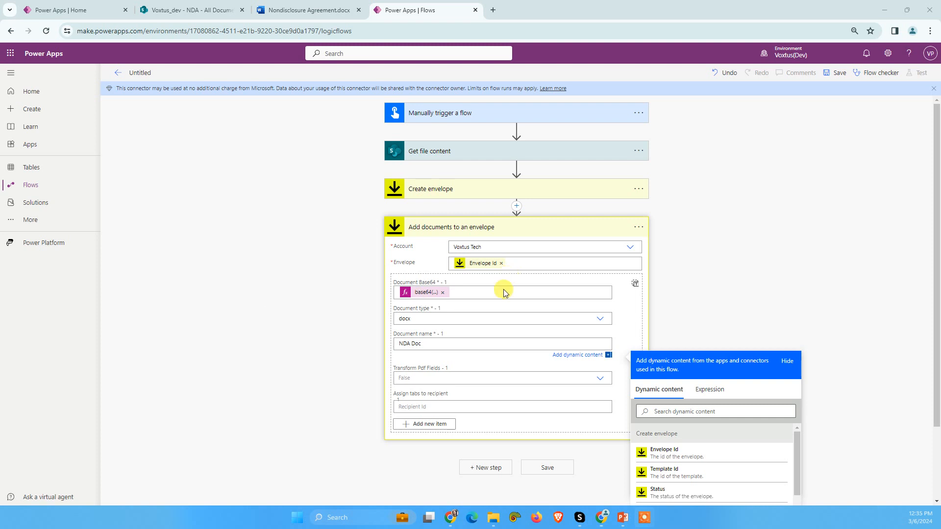
Step: Add a DocuSign "Add recipient to an envelope (V2)" action after Add documents to an envelope
left_click(485, 224)
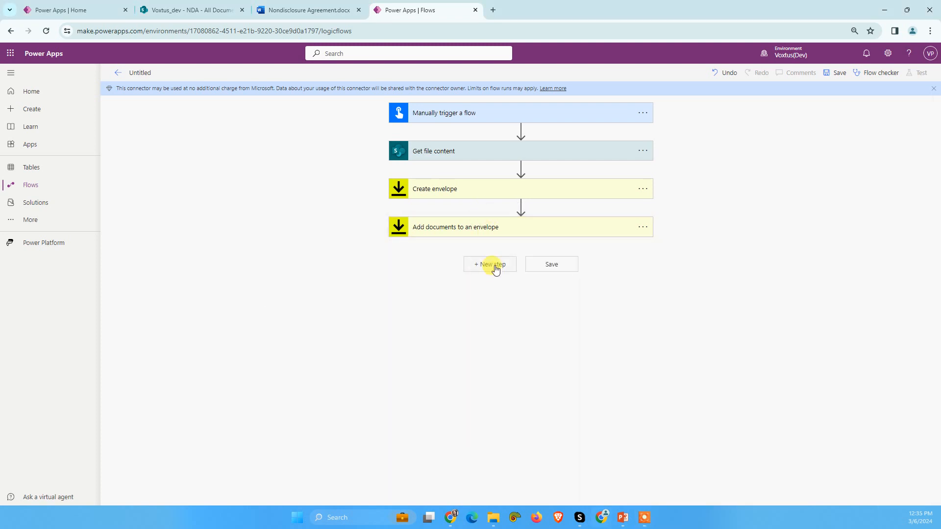
left_click(496, 269)
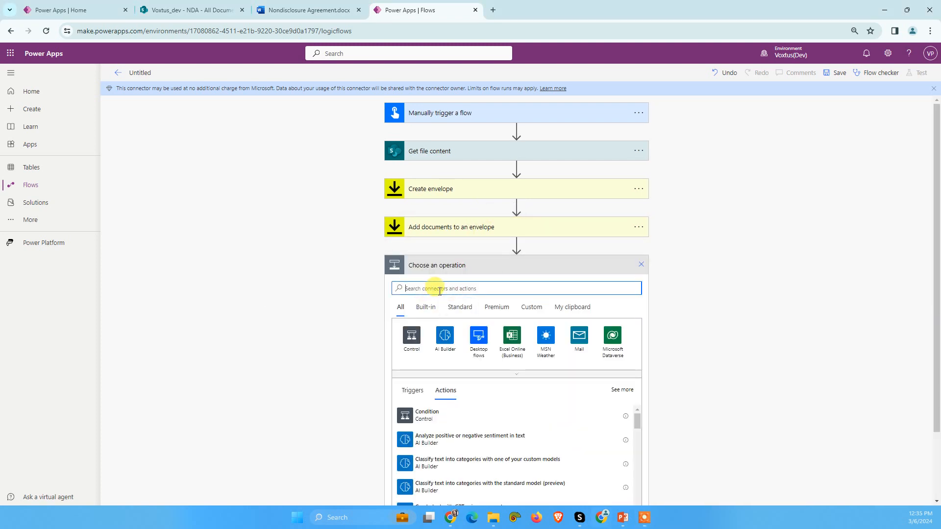
type("docus")
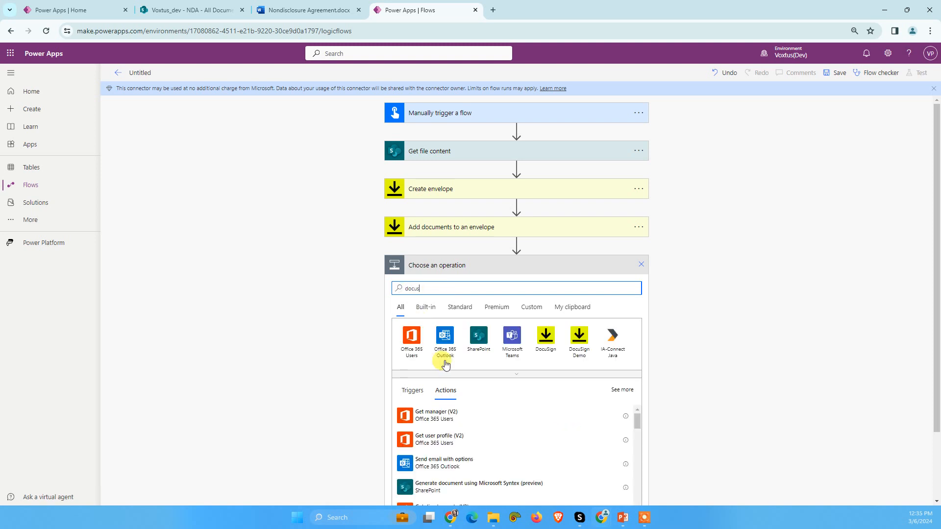
left_click(553, 339)
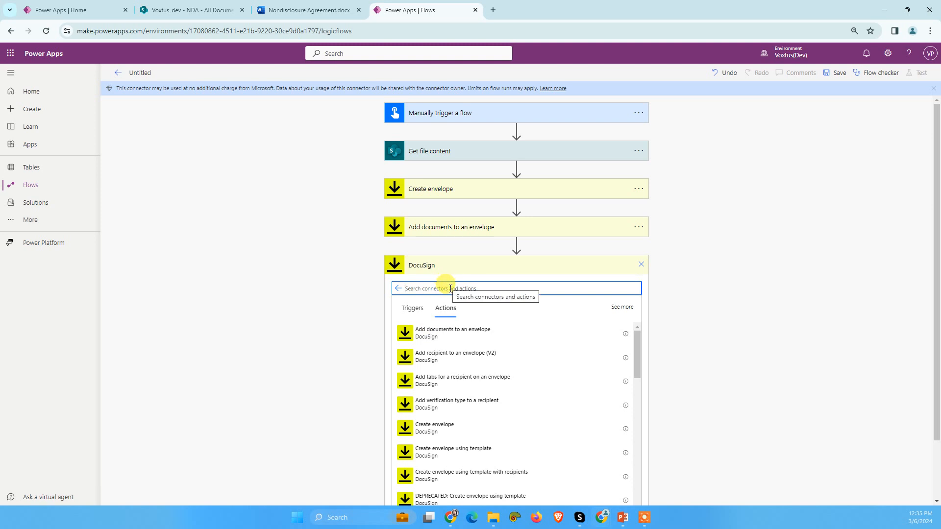
type("add recipient")
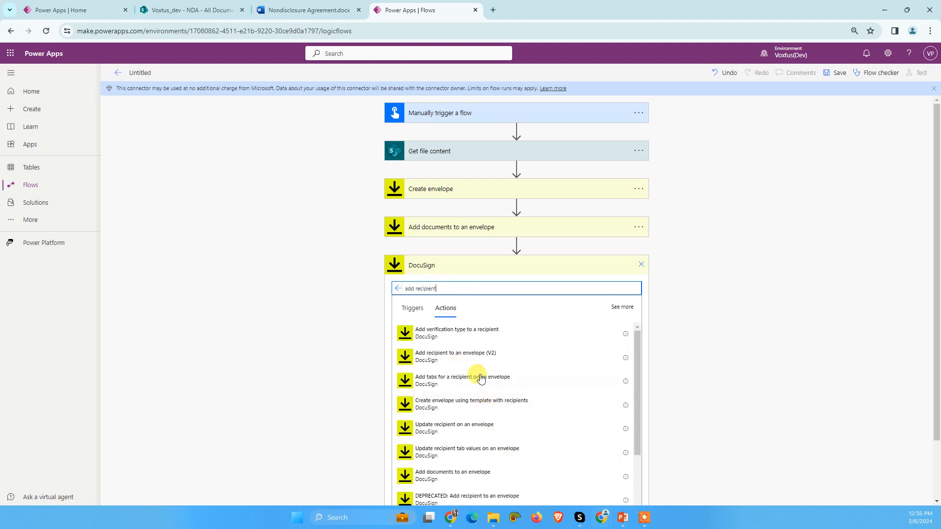
left_click(464, 361)
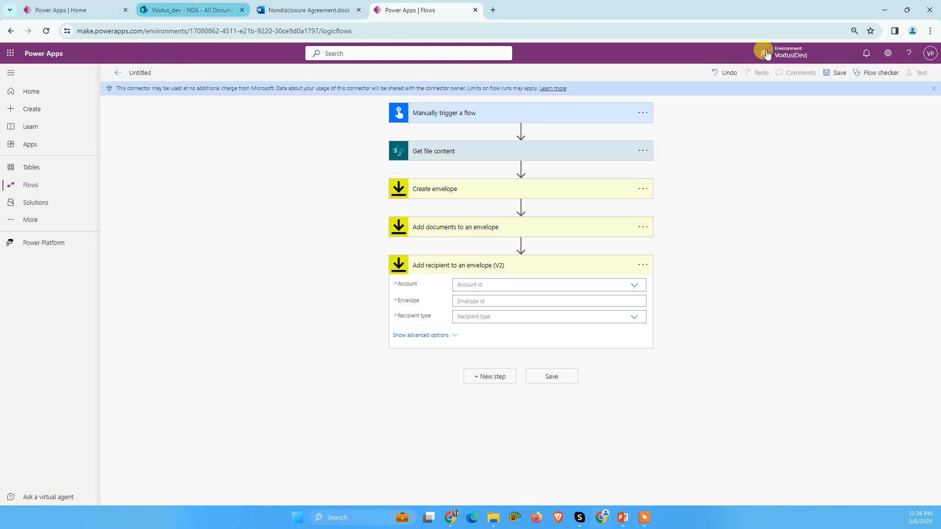
Step: Open the signed-in user's Microsoft account page from Power Apps Home and copy the account's e-mail address
left_click(114, 8)
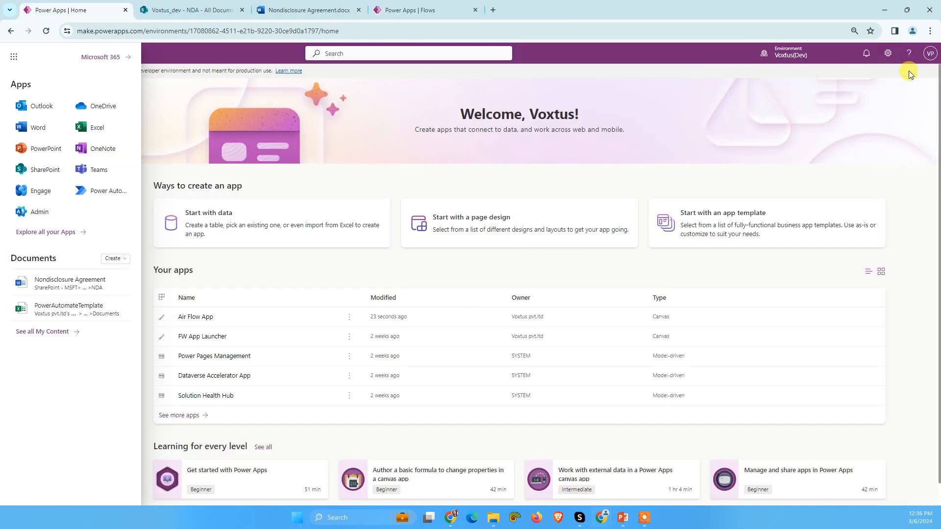
left_click(930, 53)
left_click(877, 123)
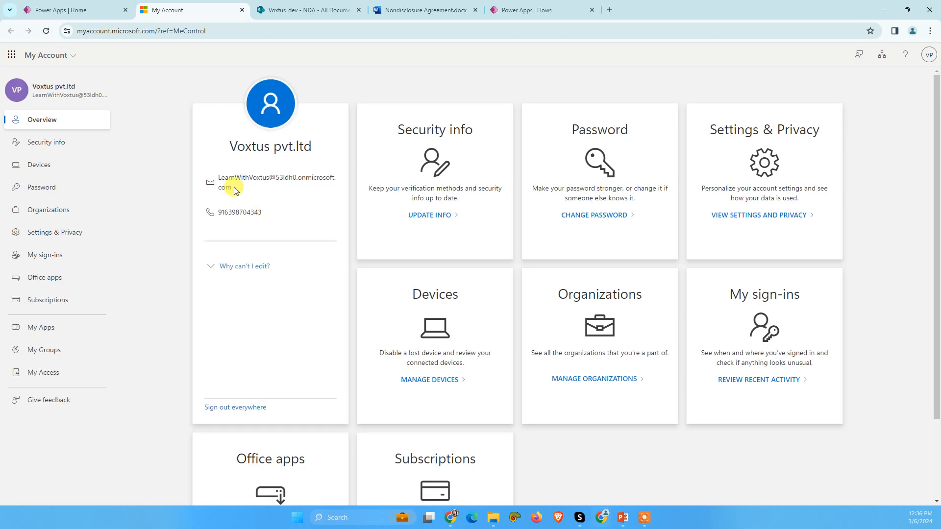
left_click_drag(231, 186, 217, 178)
right_click(228, 187)
left_click(245, 192)
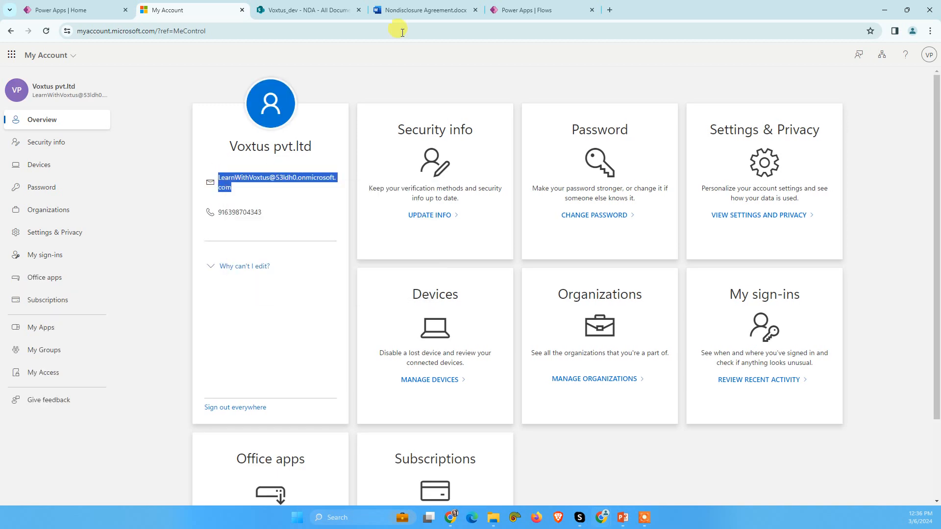
Step: Back in the flow, set the recipient action's account to Voxtus Tech and its envelope to the Envelope Id dynamic value
left_click(520, 10)
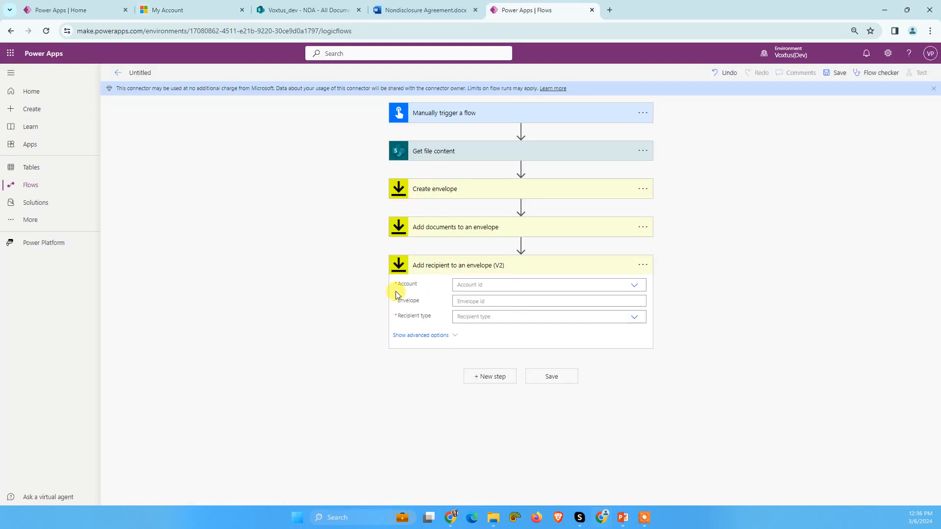
left_click(471, 286)
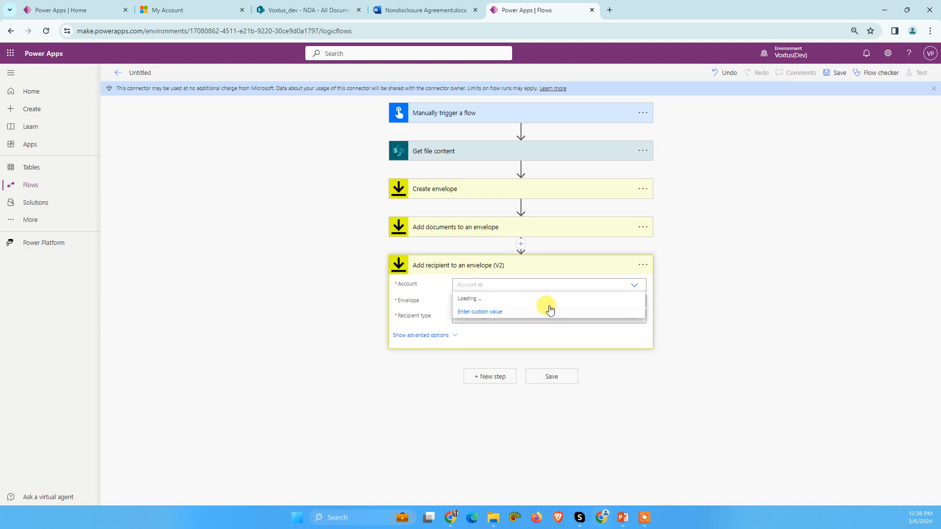
left_click(499, 301)
left_click(490, 300)
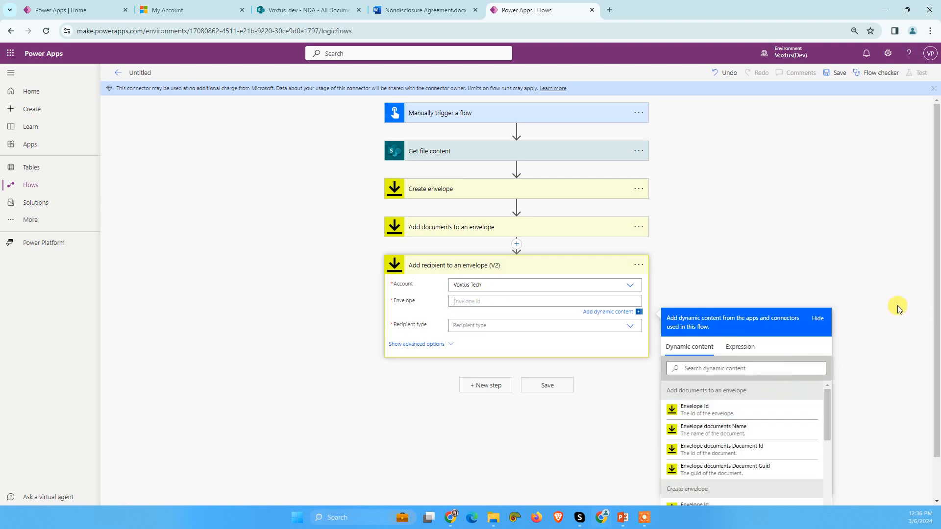
scroll(927, 304, "down", 1)
scroll(716, 378, "down", 4)
scroll(719, 379, "up", 1)
left_click(706, 364)
Step: Set the recipient type to Needs to Sign and show the recipient action's advanced options
left_click(465, 283)
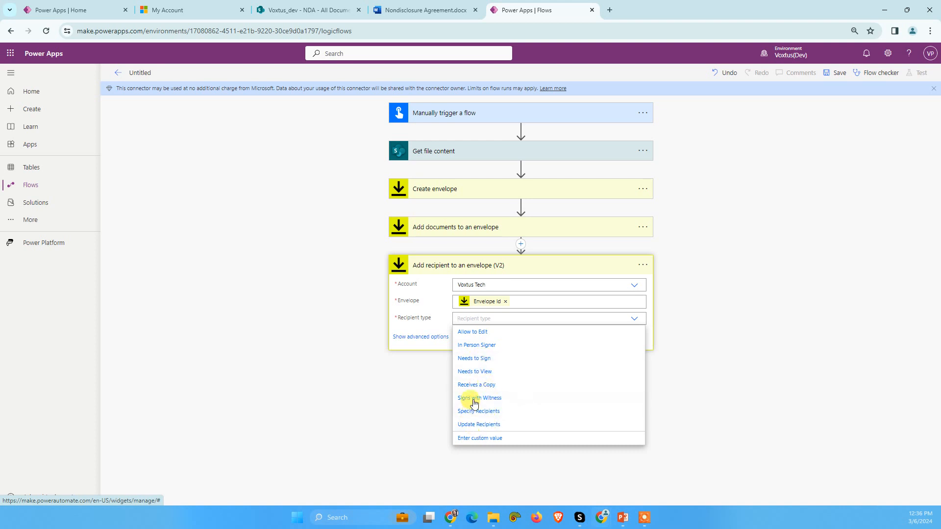
left_click(479, 358)
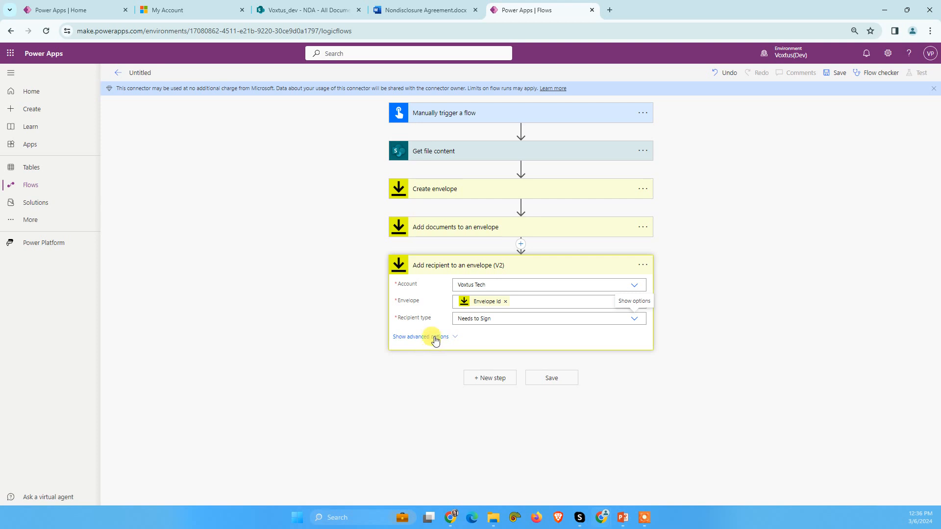
scroll(450, 378, "down", 2)
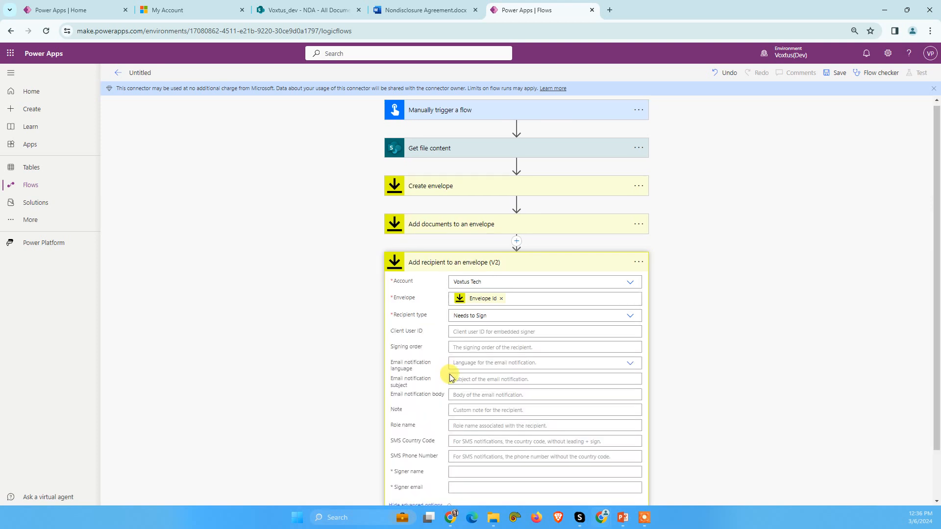
Step: Paste the copied account e-mail as the signer email and set the signer name to Voxtus Tech
left_click(454, 417)
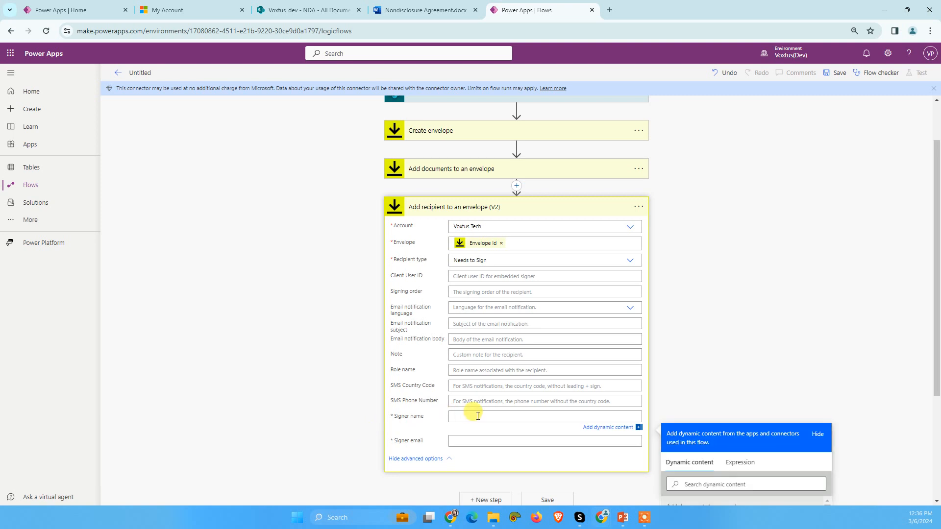
right_click(468, 440)
left_click(501, 330)
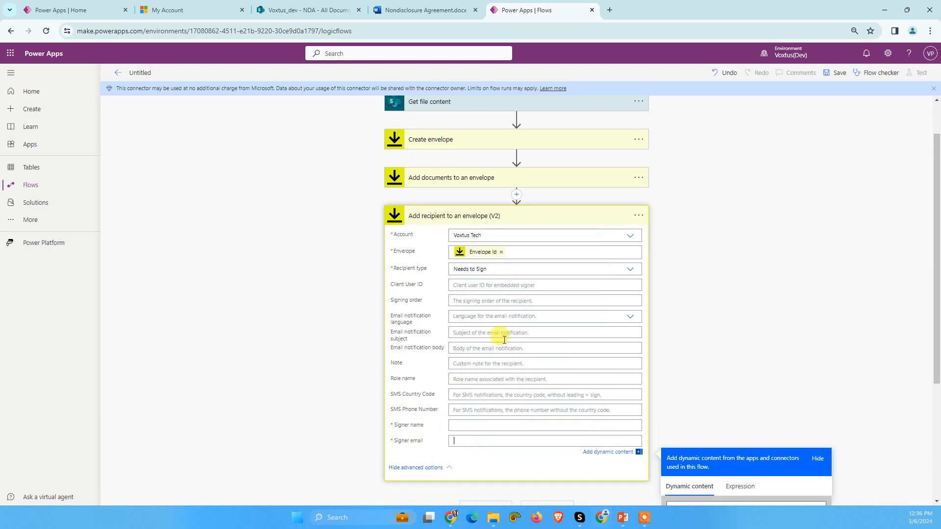
left_click(457, 429)
type("Voxtus Tech")
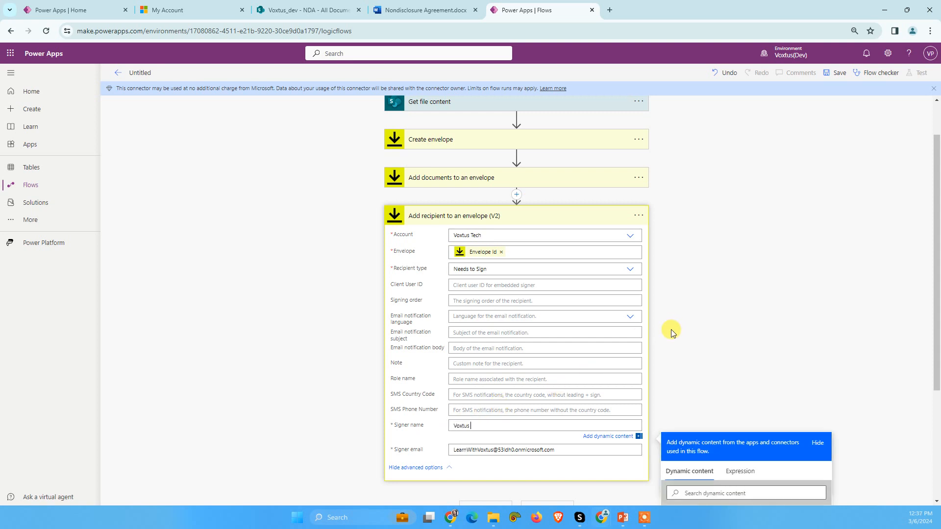
Step: Save the flow and collapse the Add recipient to an envelope (V2) action
left_click(785, 147)
left_click(833, 74)
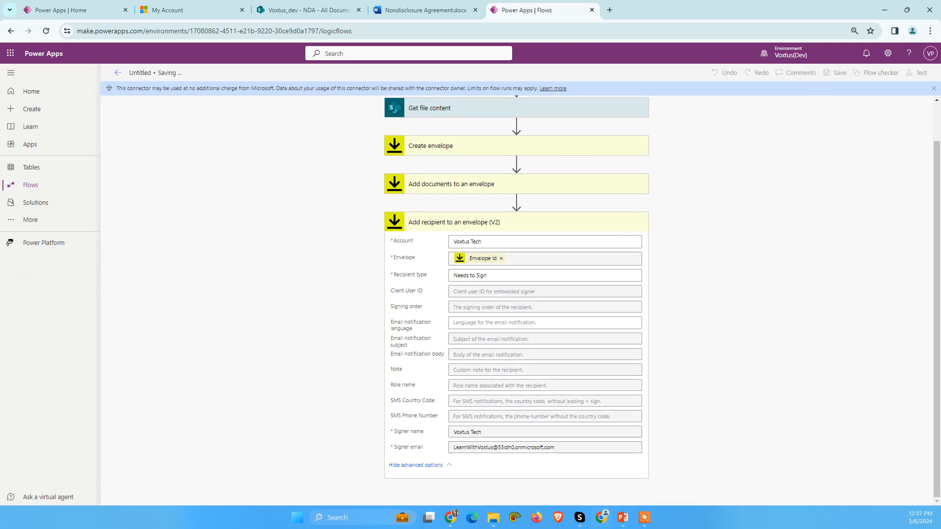
left_click(478, 223)
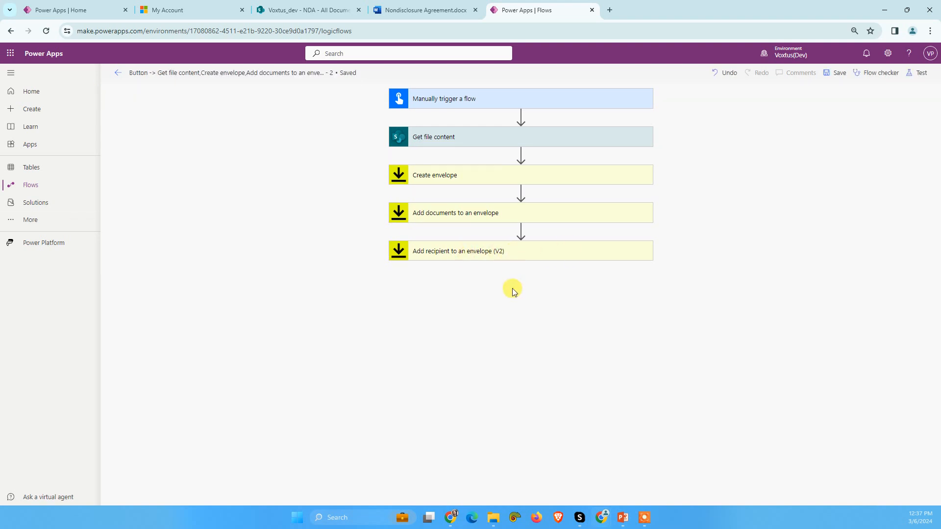
Step: Try to add the DocuSign Demo action "Add tabs for a recipient on an envelope (preview)" after the recipient action
left_click(497, 291)
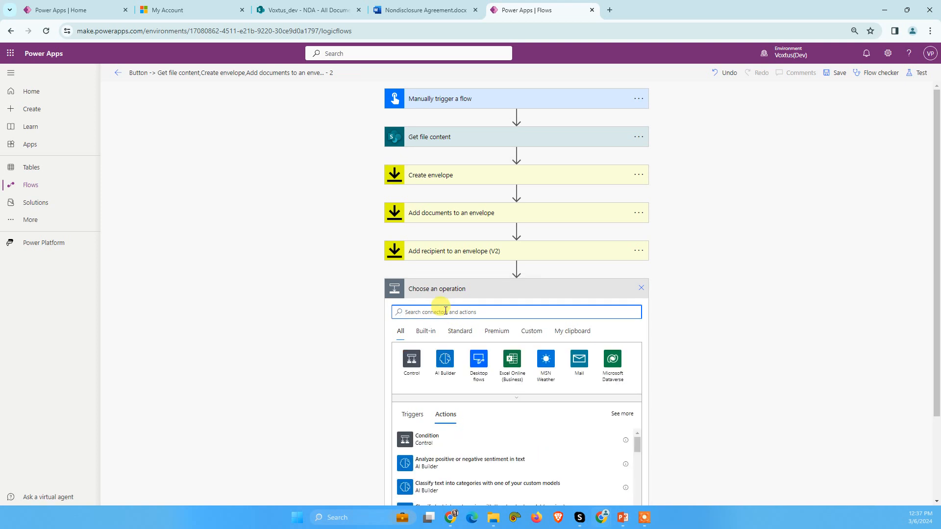
type("add tabs")
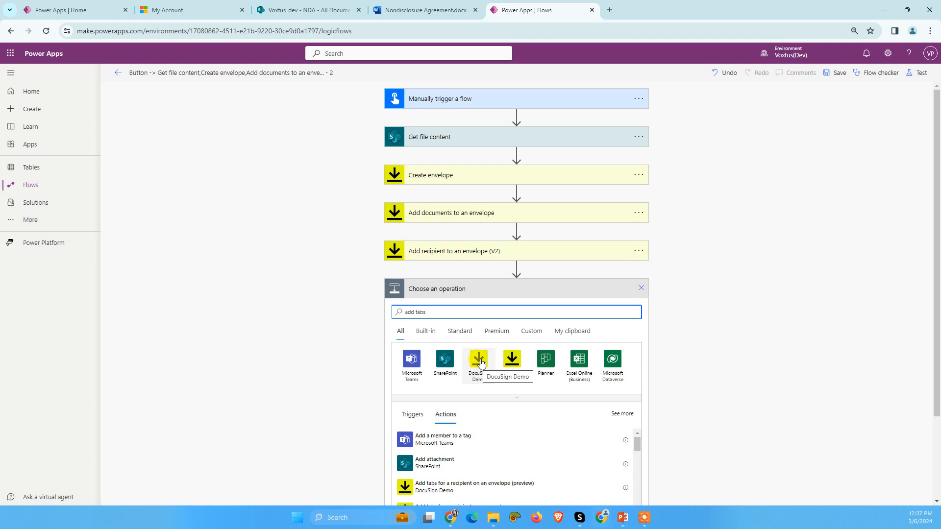
left_click(478, 367)
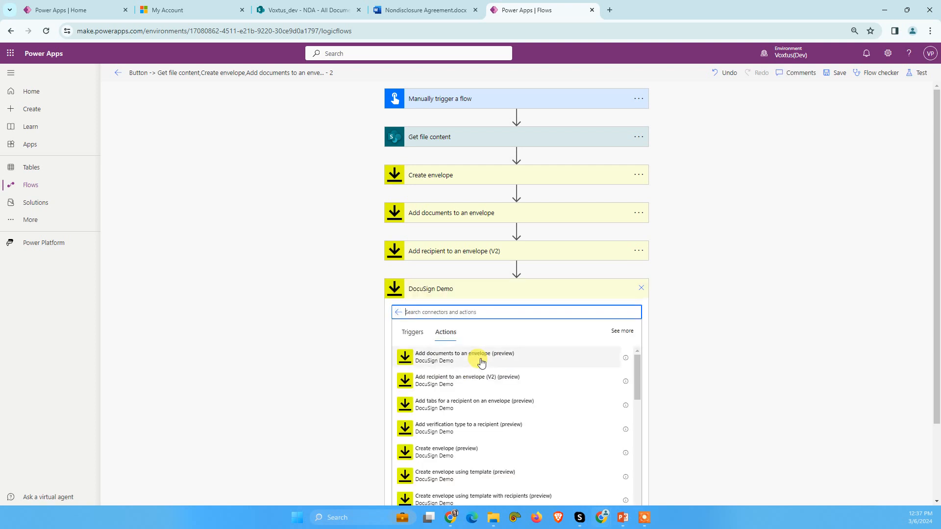
scroll(780, 307, "down", 2)
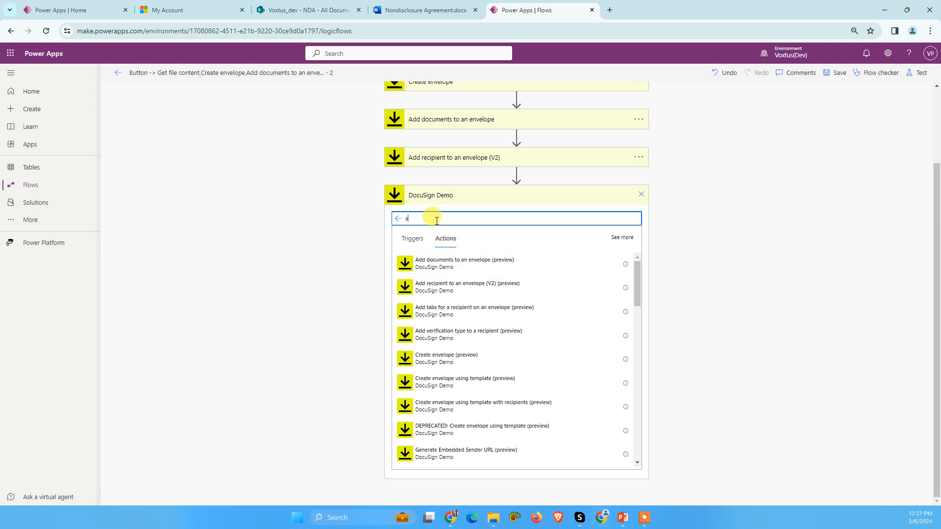
type("tab")
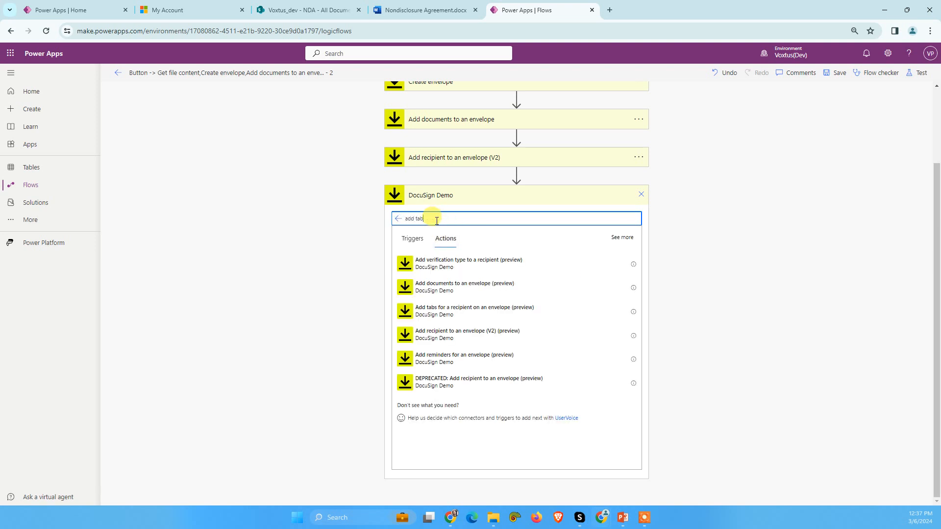
type("s")
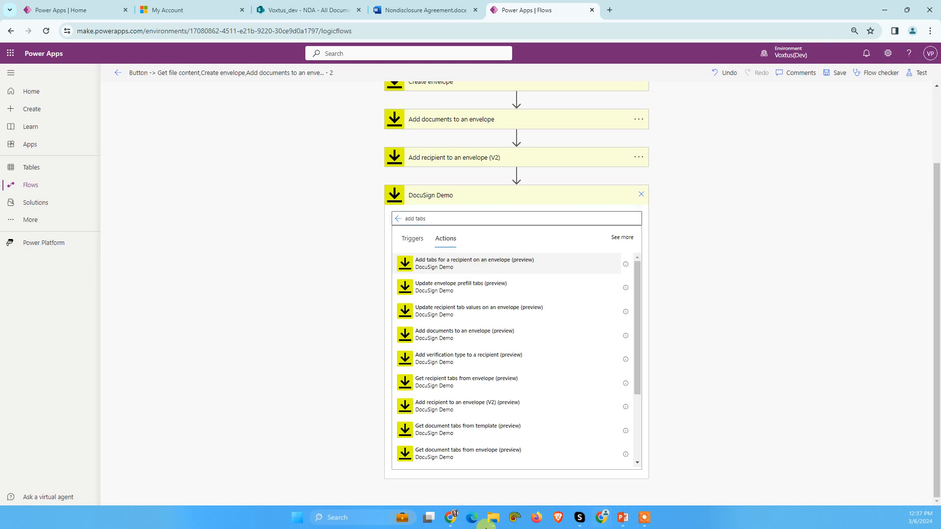
left_click(486, 264)
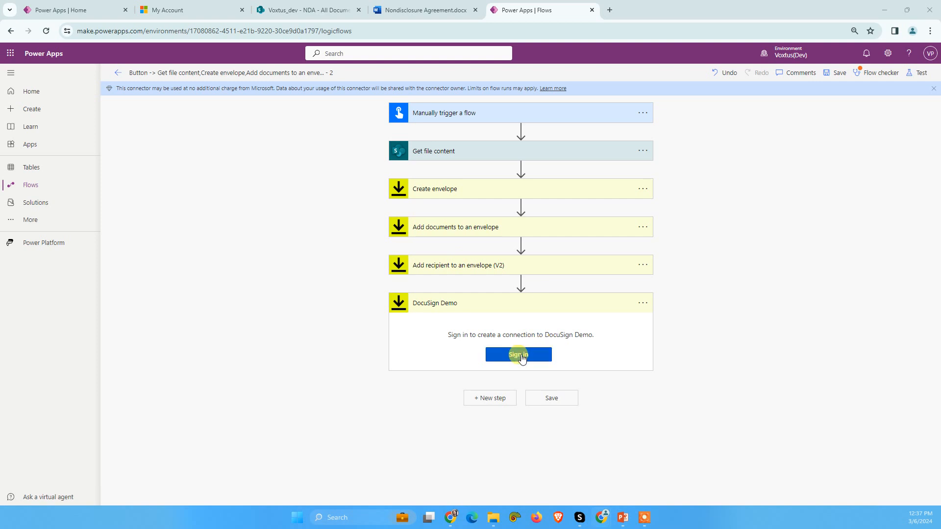
Step: Delete the DocuSign Demo action from the end of the flow
left_click(647, 310)
left_click(686, 427)
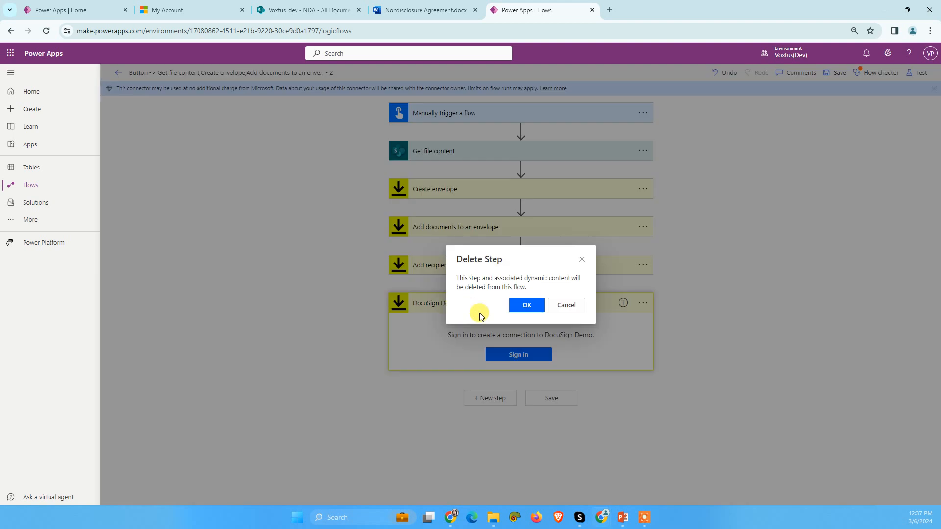
left_click(521, 305)
Step: Add the regular DocuSign connector's "Add tabs for a recipient on an envelope" action after the recipient action
left_click(491, 305)
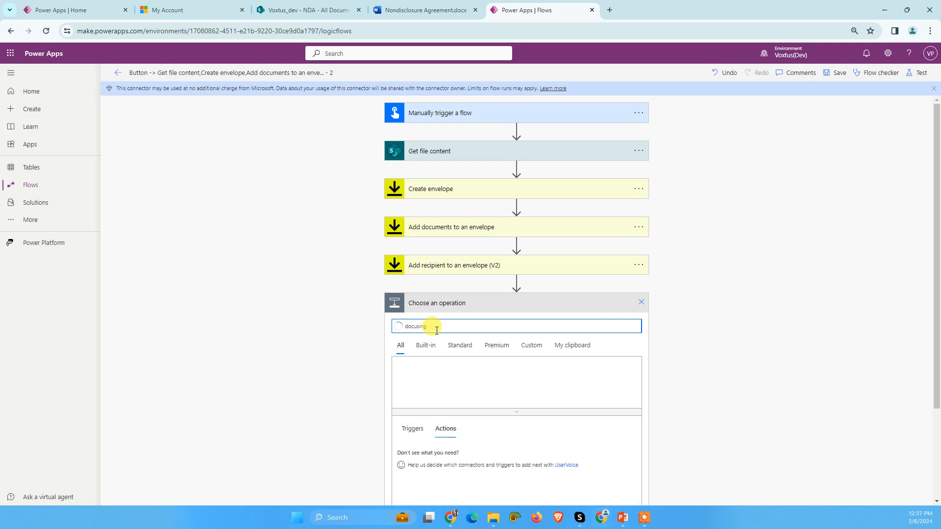
left_click(410, 377)
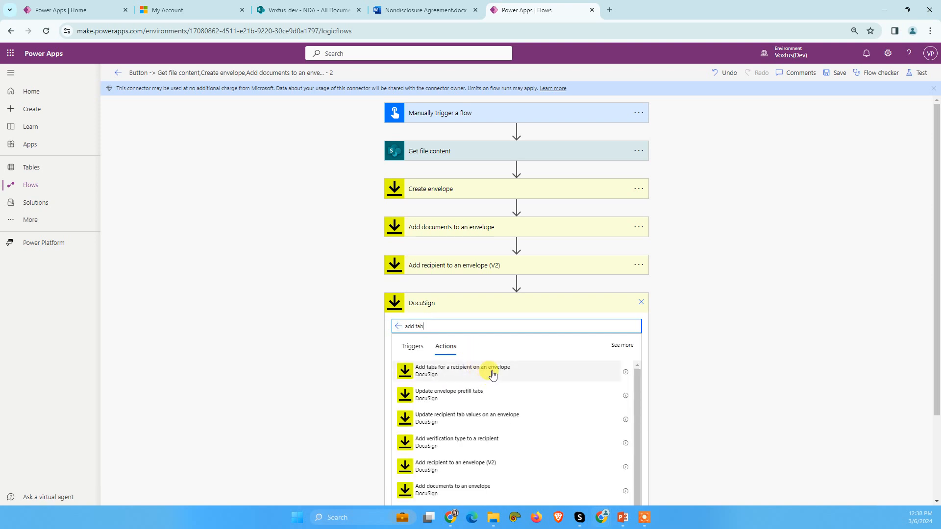
scroll(490, 378, "down", 6)
scroll(464, 387, "up", 8)
left_click(451, 371)
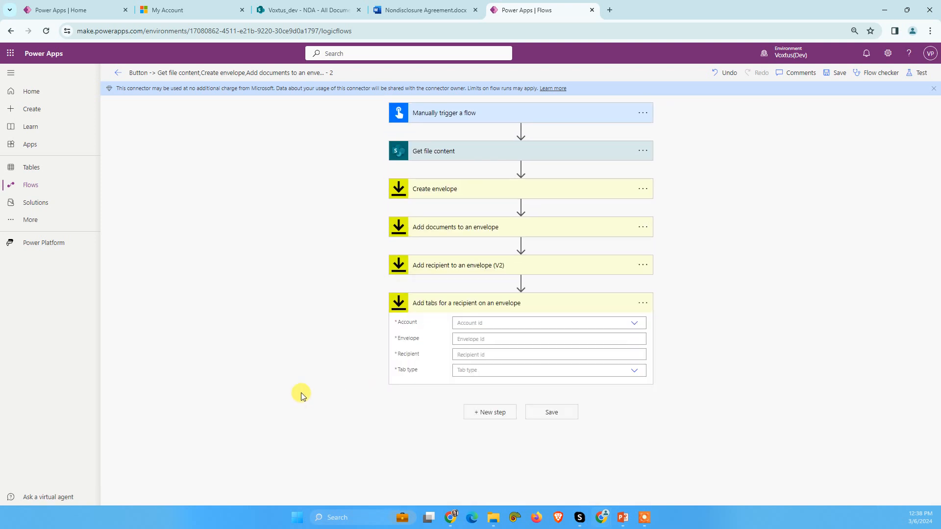
Step: Set the tabs action's account to Voxtus Tech and its envelope to the Envelope Id dynamic value from Create envelope
left_click(633, 328)
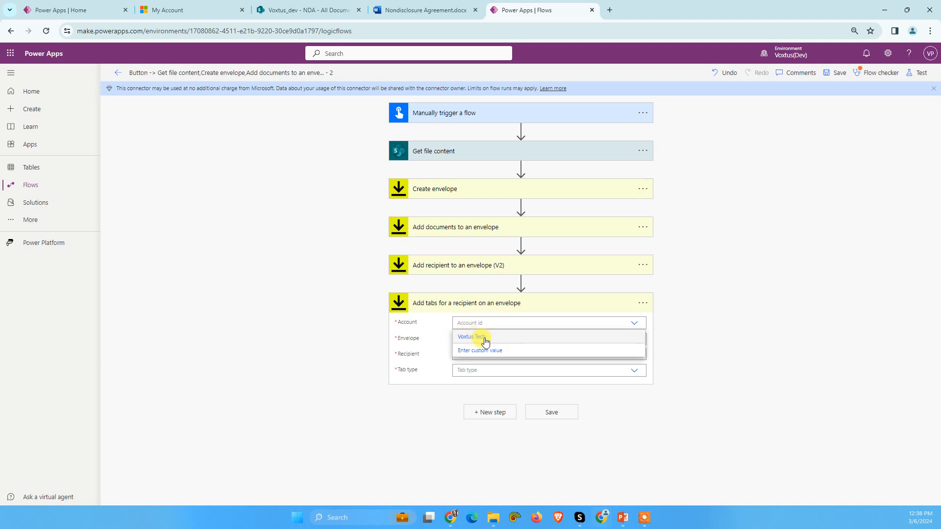
left_click(481, 337)
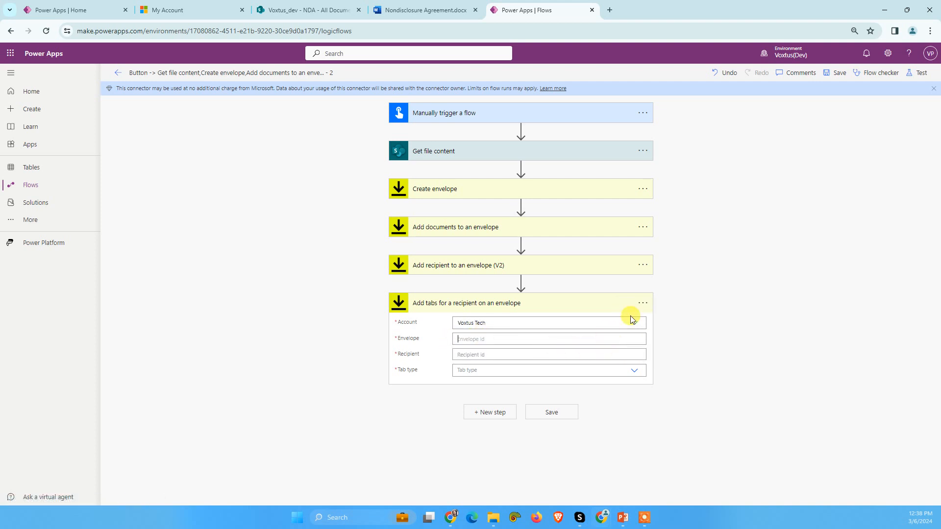
left_click(614, 339)
scroll(720, 408, "down", 10)
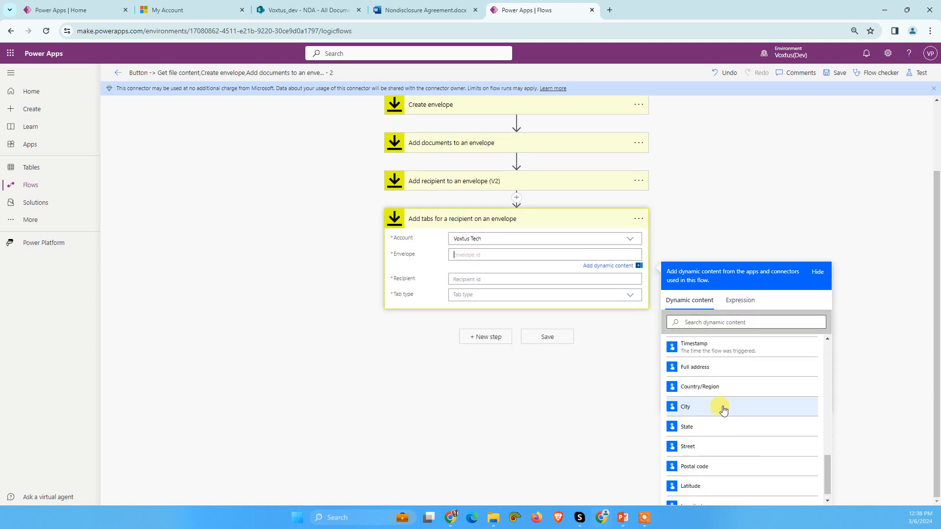
left_click(722, 367)
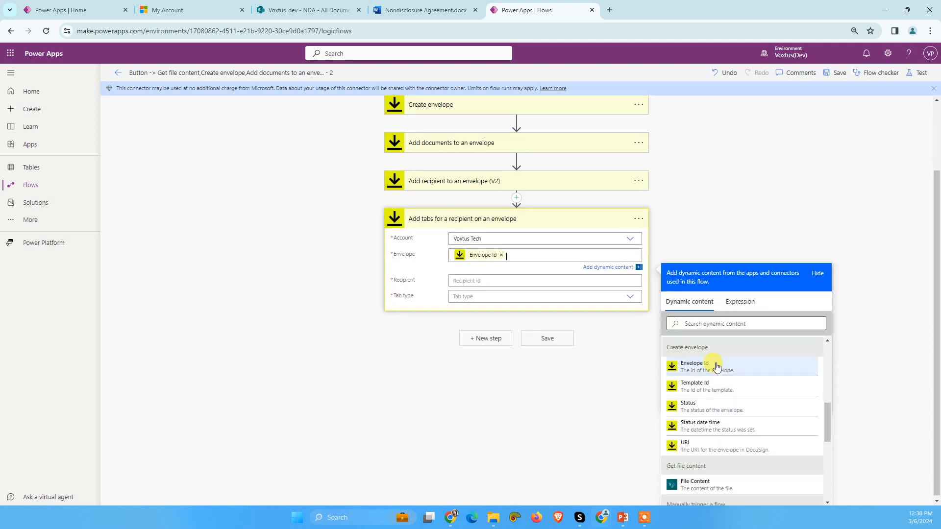
Step: Set the tabs action's recipient to the Recipient Id dynamic value and its tab type to Signature
left_click(465, 280)
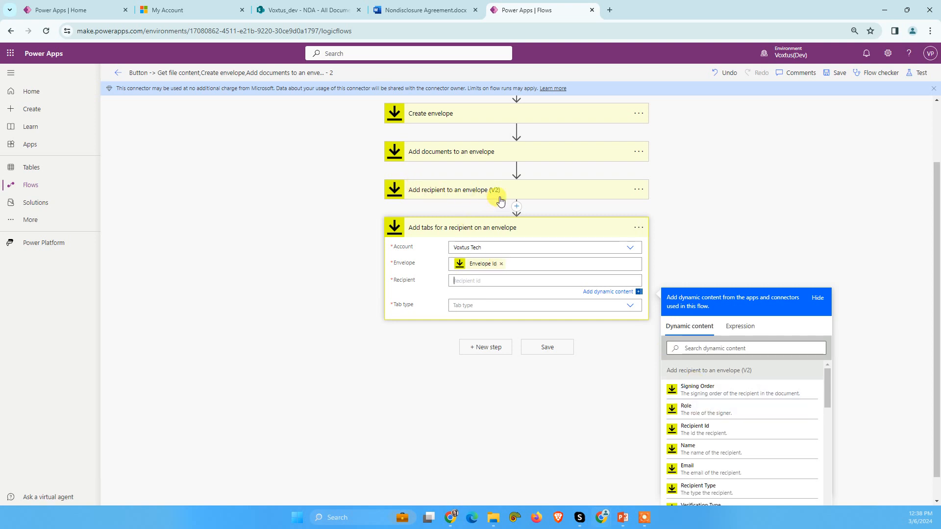
scroll(722, 443, "down", 8)
scroll(722, 443, "down", 2)
scroll(723, 441, "up", 2)
scroll(721, 441, "down", 2)
scroll(715, 440, "up", 3)
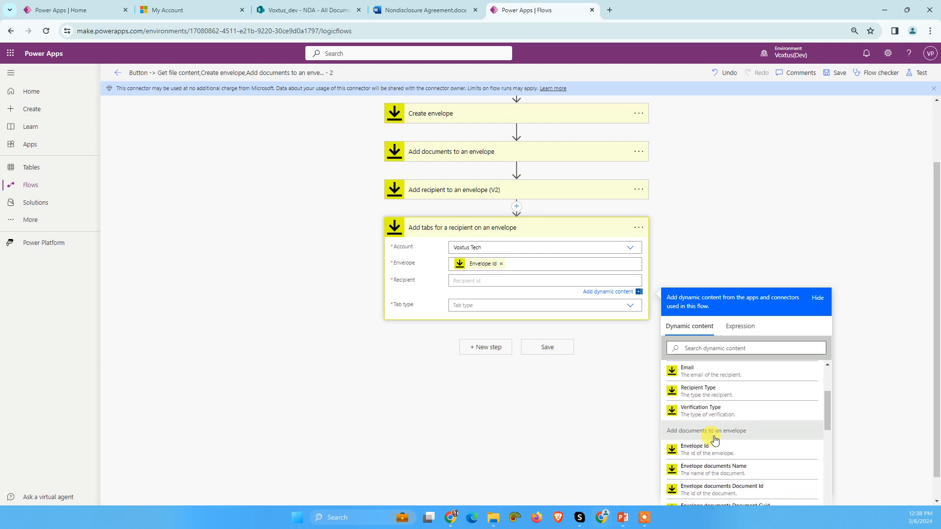
scroll(713, 438, "up", 3)
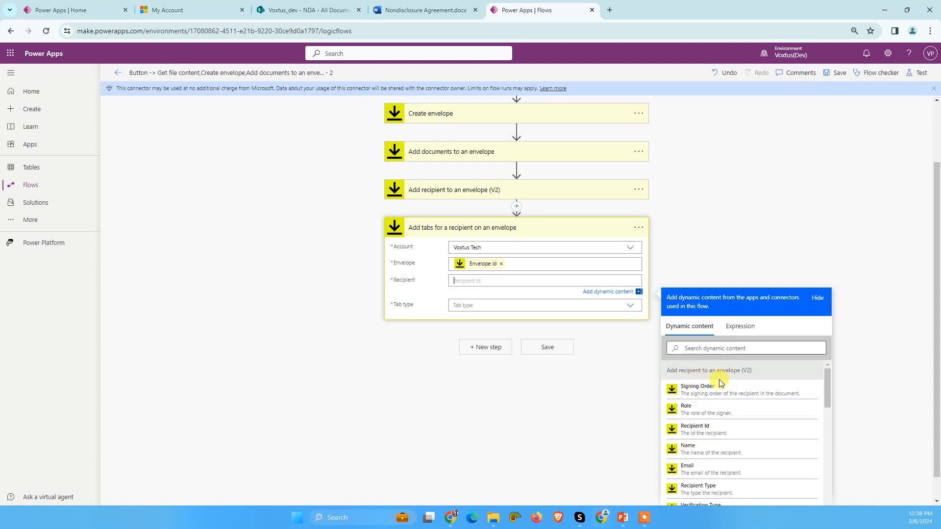
left_click(701, 427)
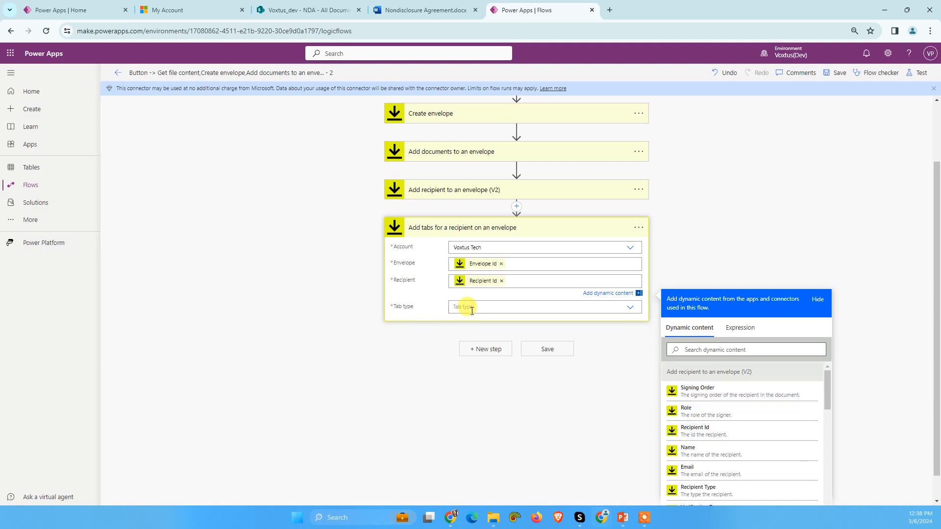
left_click(532, 307)
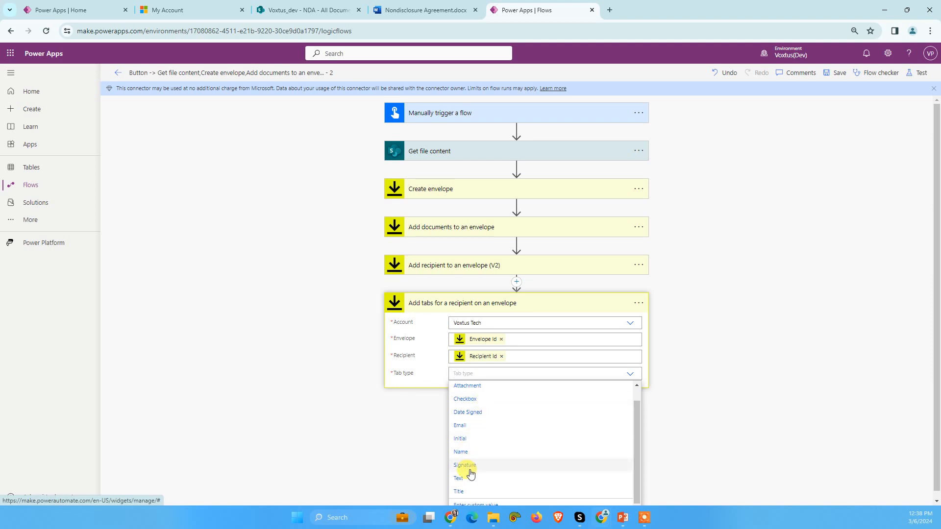
left_click(467, 467)
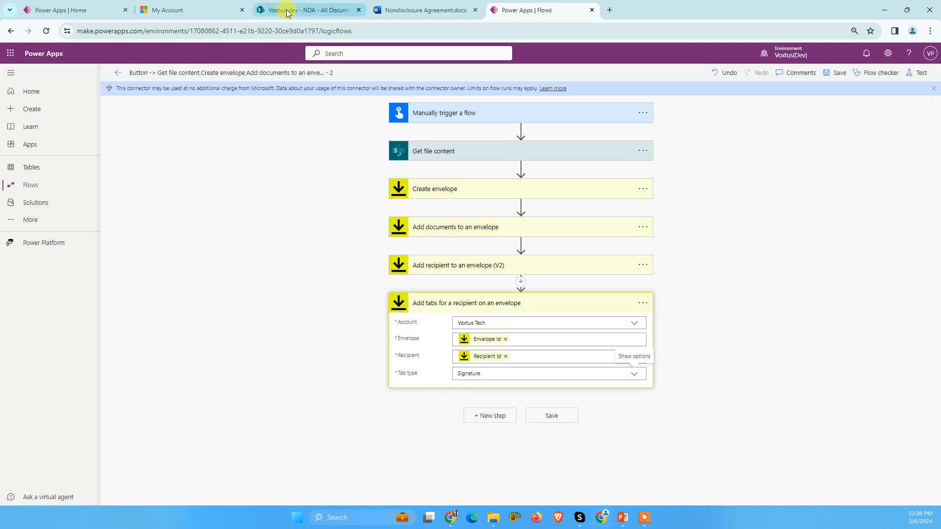
Step: Switch to the Nondisclosure Agreement document in Word and examine the hidden By, Name and Date placeholders under Receiving Party
left_click(314, 9)
left_click(419, 5)
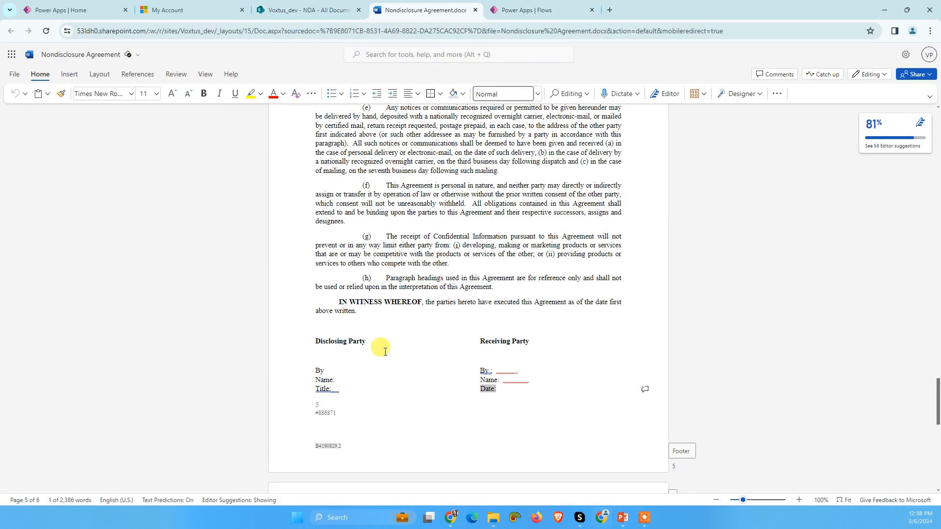
double_click(511, 371)
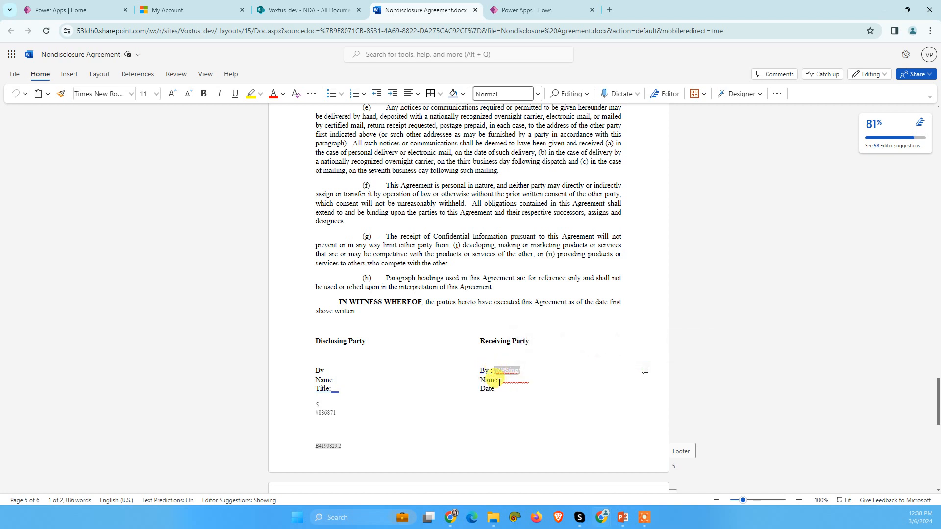
double_click(504, 381)
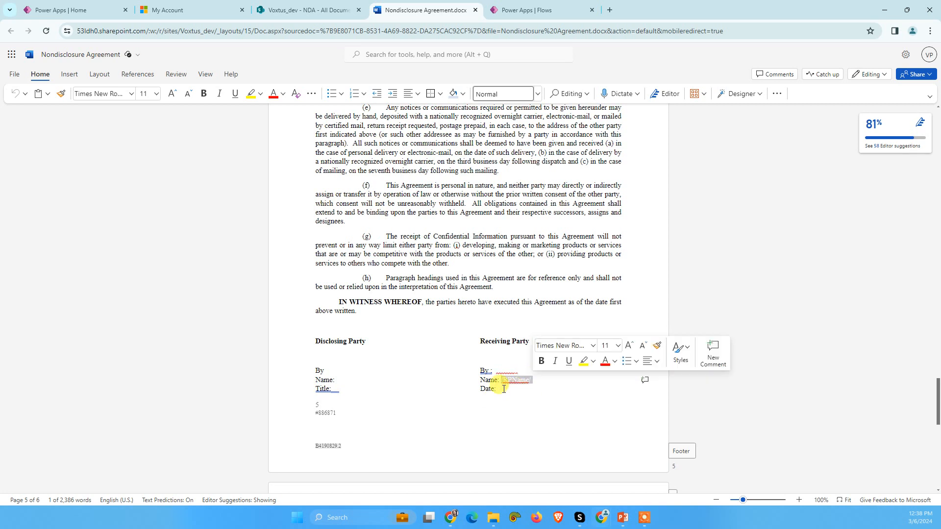
left_click_drag(498, 390, 523, 391)
left_click(546, 395)
Step: Change the font color of the hidden placeholder beside By under Receiving Party to black
left_click_drag(494, 372, 521, 370)
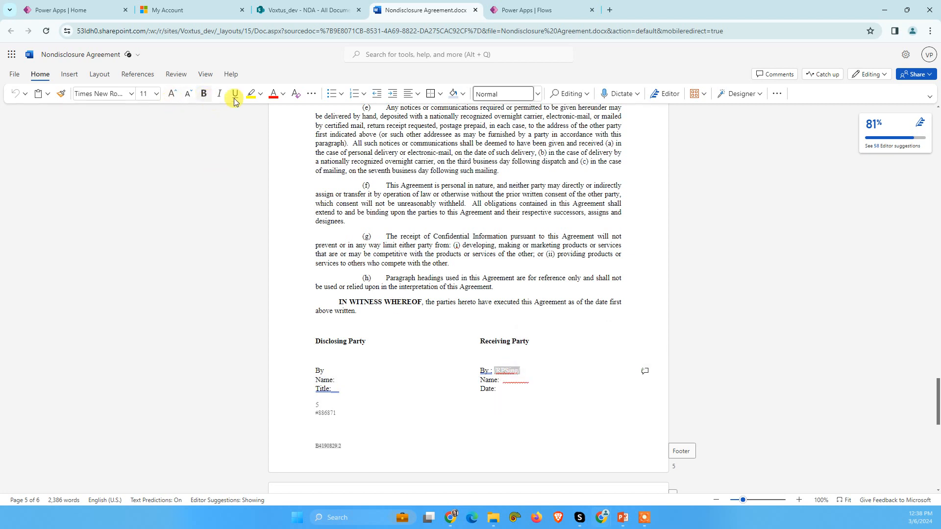
left_click(283, 96)
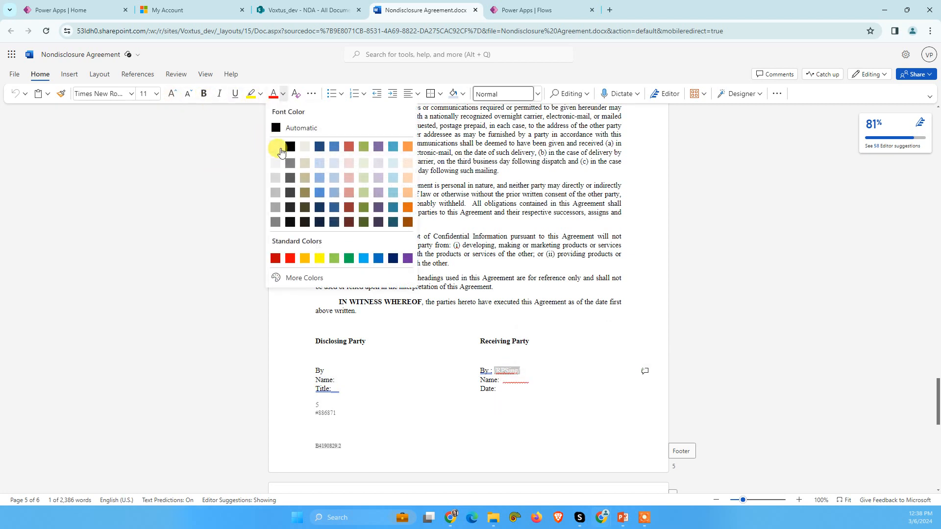
left_click(314, 166)
right_click(515, 382)
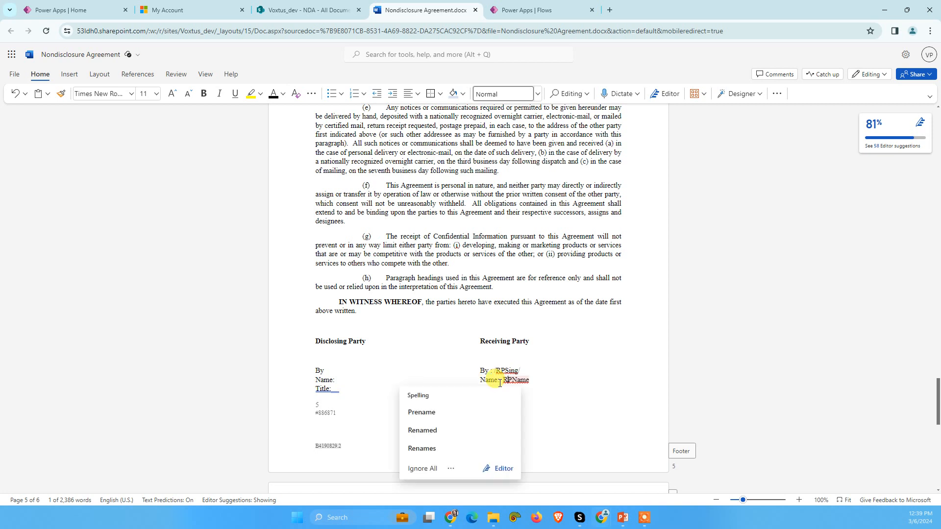
Step: Change the font color of the hidden placeholders beside Name and Date under Receiving Party to black
left_click(510, 389)
left_click_drag(501, 381, 533, 381)
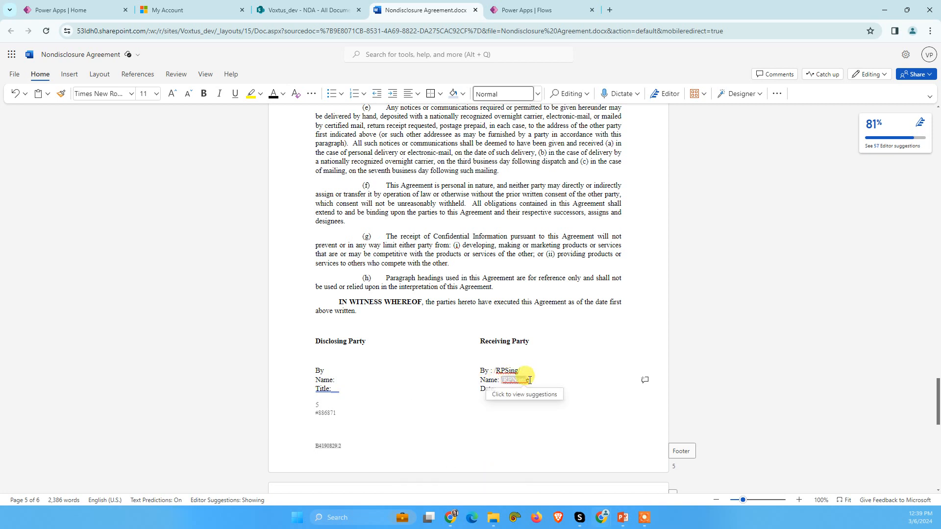
left_click(273, 97)
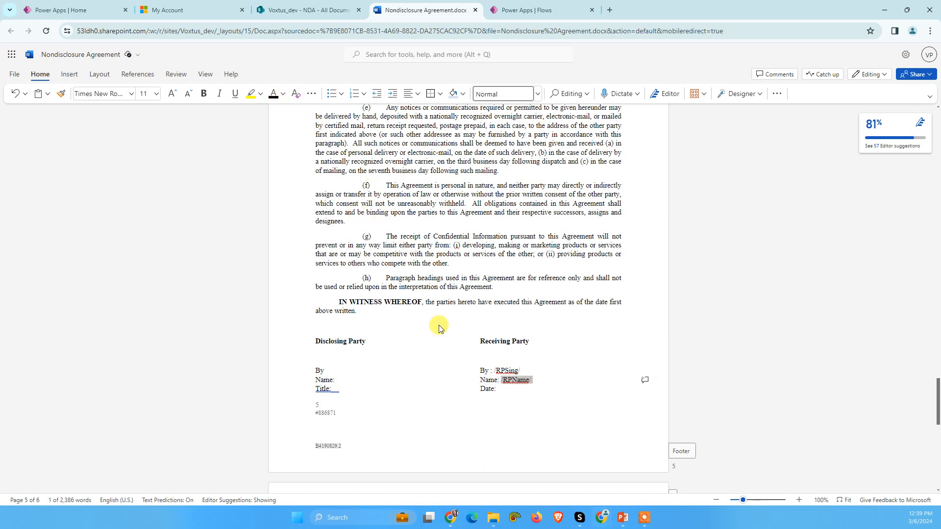
left_click_drag(499, 388, 519, 389)
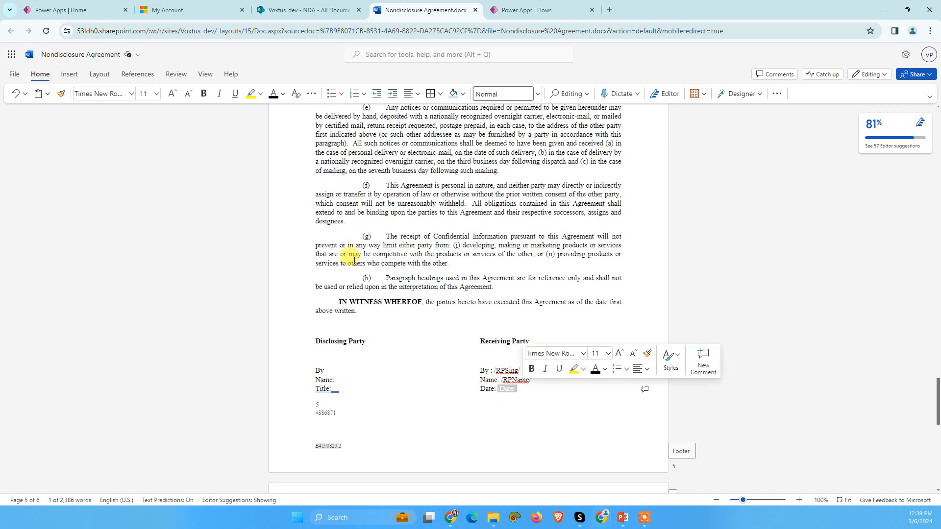
left_click(273, 97)
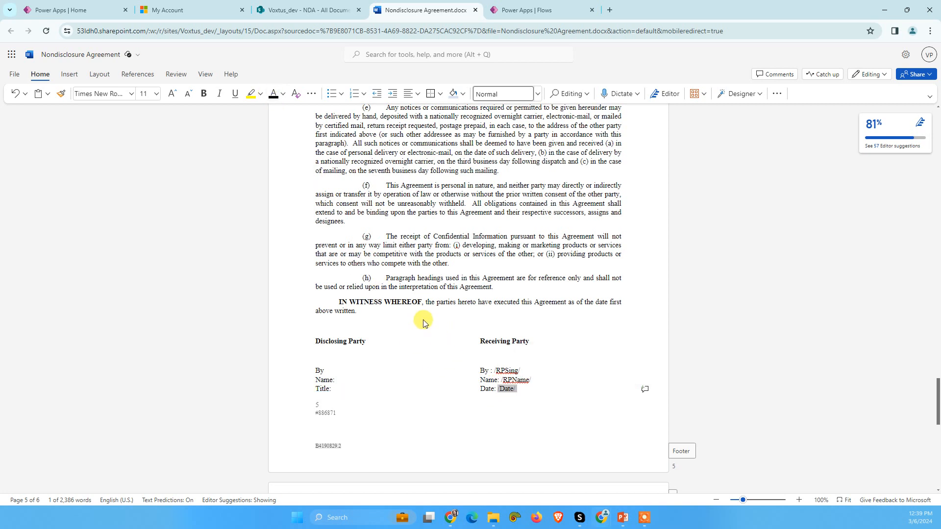
left_click(447, 368)
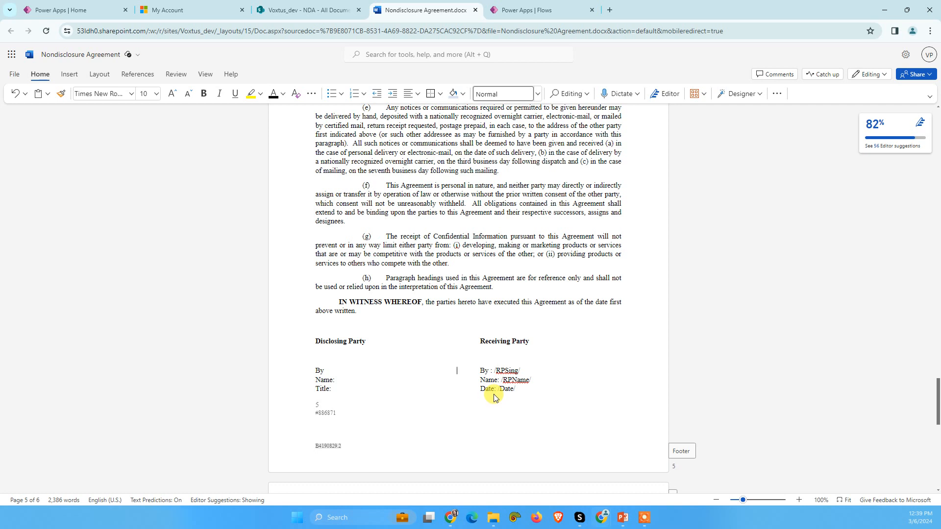
Step: Examine the By, Name and Date placeholders under Receiving Party and the font colors available for them
double_click(504, 371)
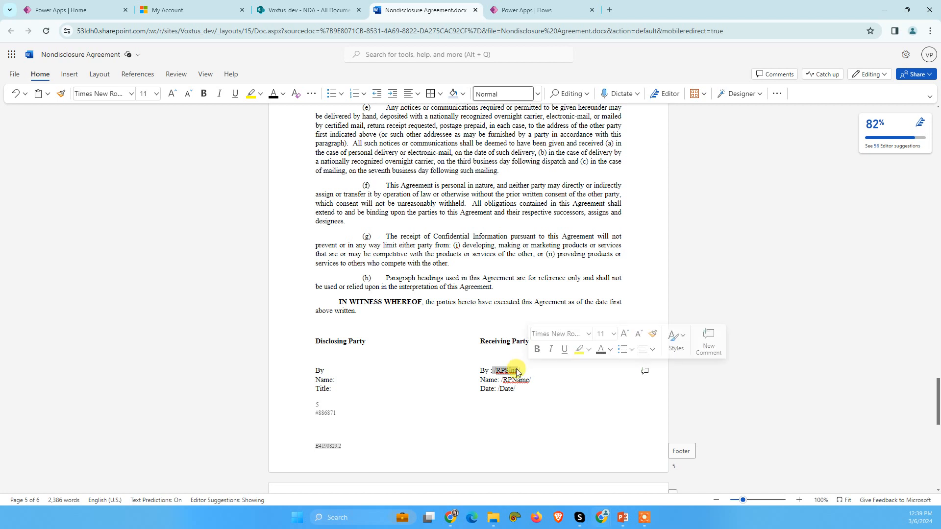
left_click(493, 371)
double_click(504, 371)
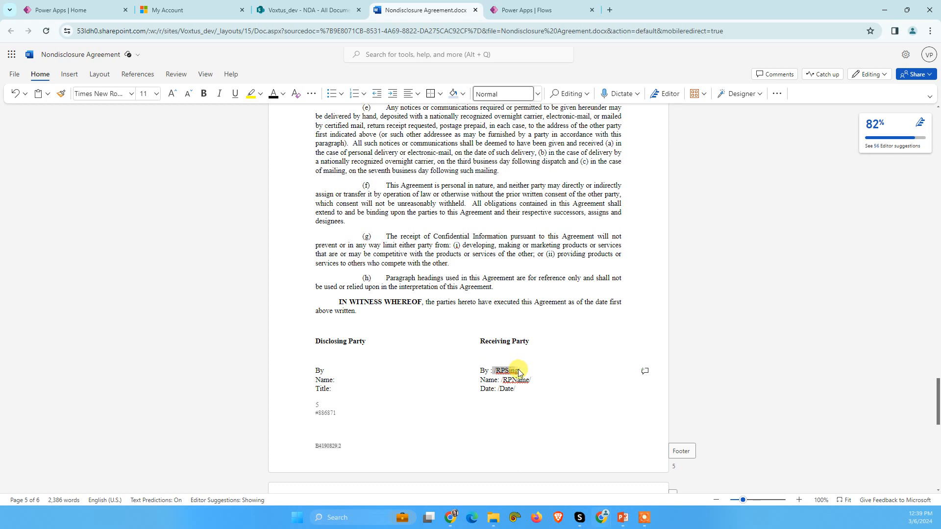
double_click(513, 380)
double_click(508, 388)
left_click(502, 405)
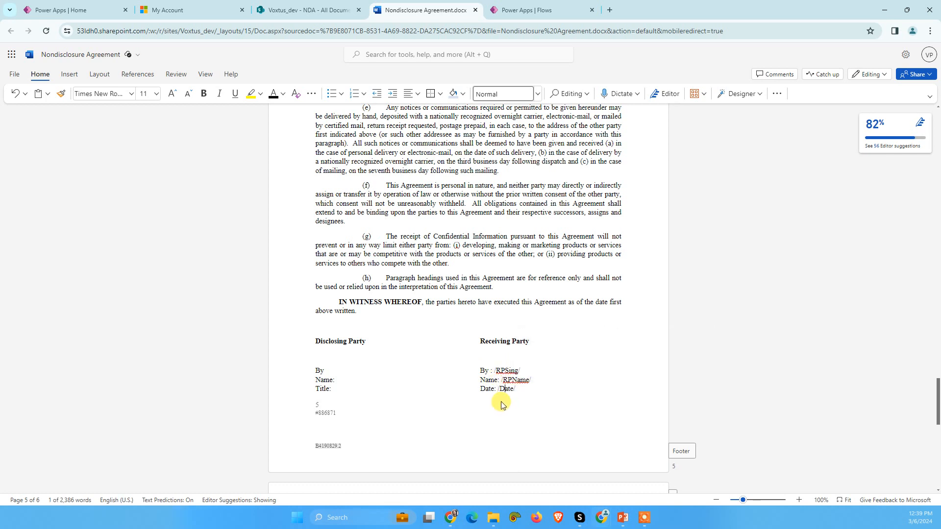
left_click_drag(496, 370, 533, 380)
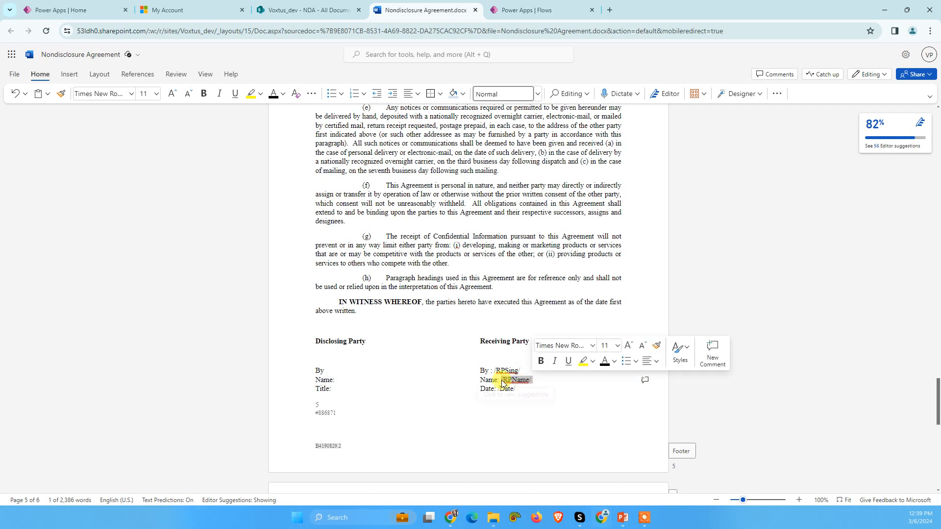
left_click(283, 98)
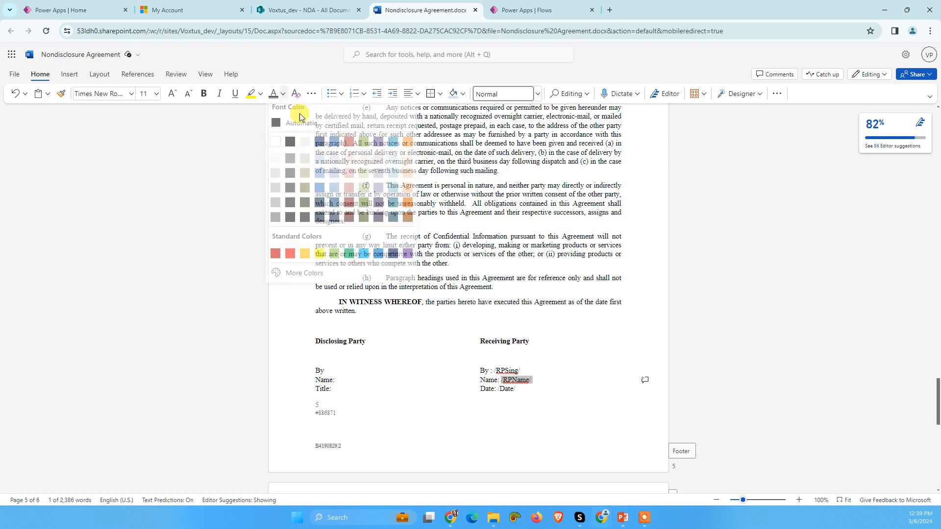
left_click(494, 370)
left_click_drag(494, 371, 522, 371)
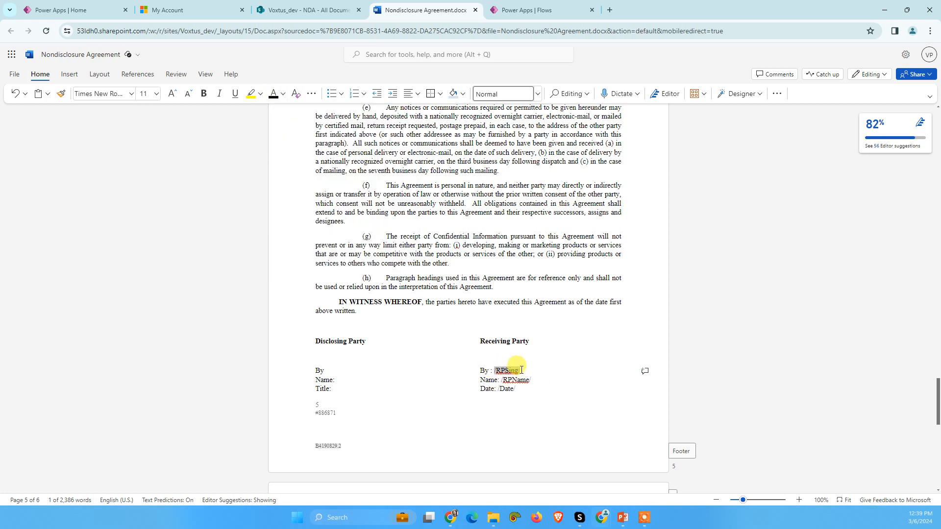
left_click(282, 100)
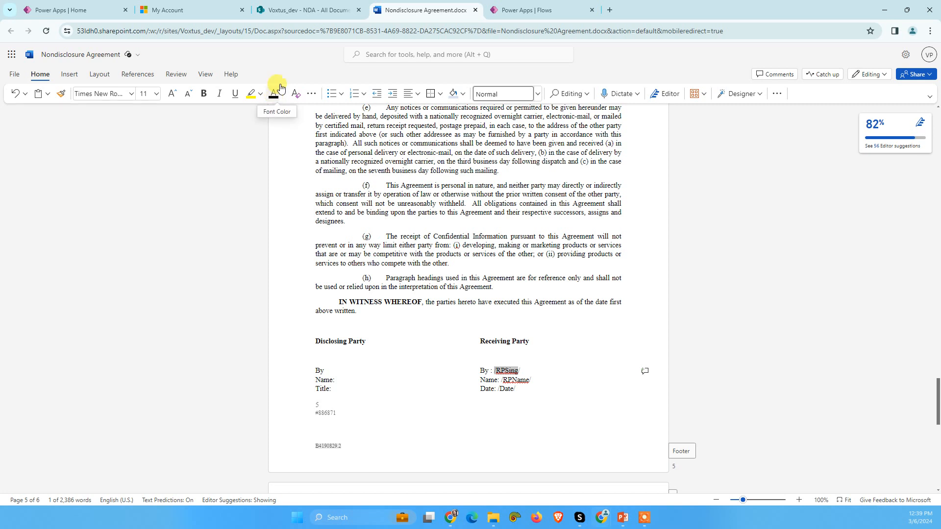
Step: Copy the /RPSing/ placeholder, switch to the flow in Power Apps, and paste it as the tabs action's anchor string
left_click_drag(527, 376, 496, 373)
key("ctrl+c")
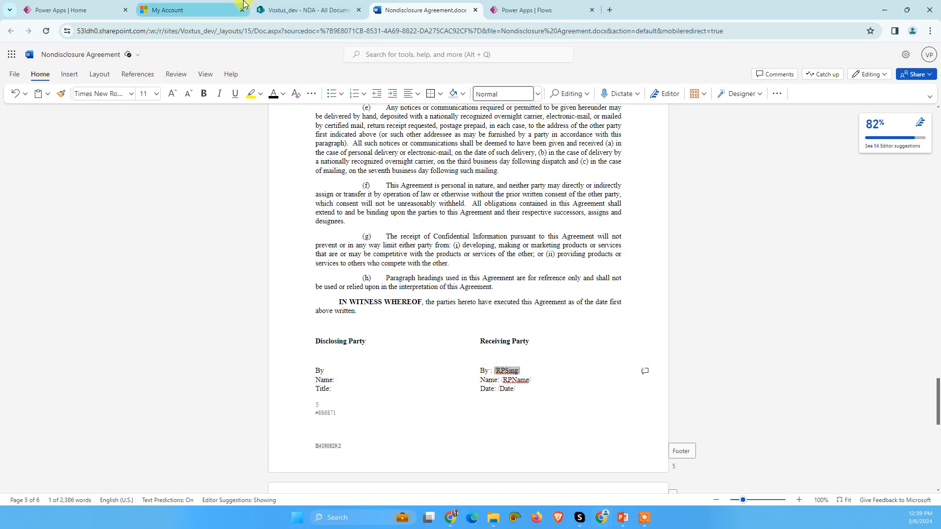
left_click(268, 5)
left_click(233, 5)
left_click(527, 10)
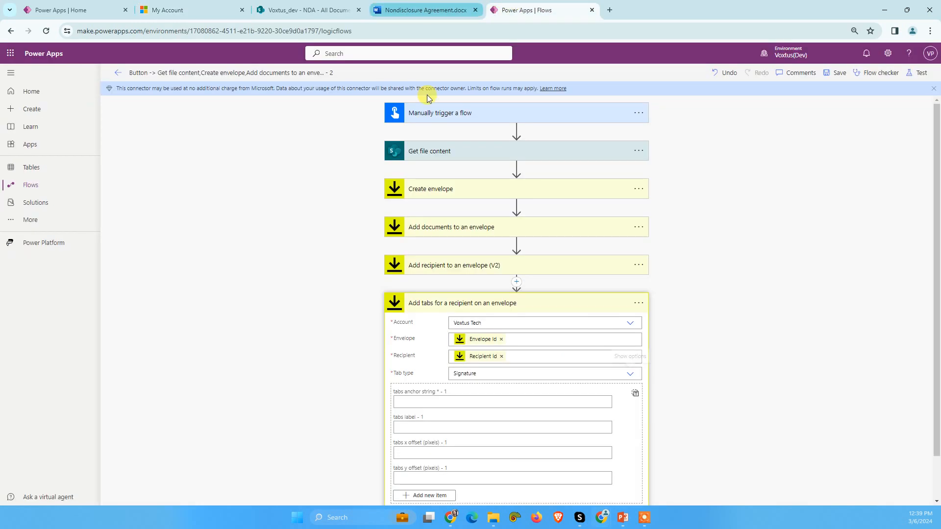
left_click(428, 402)
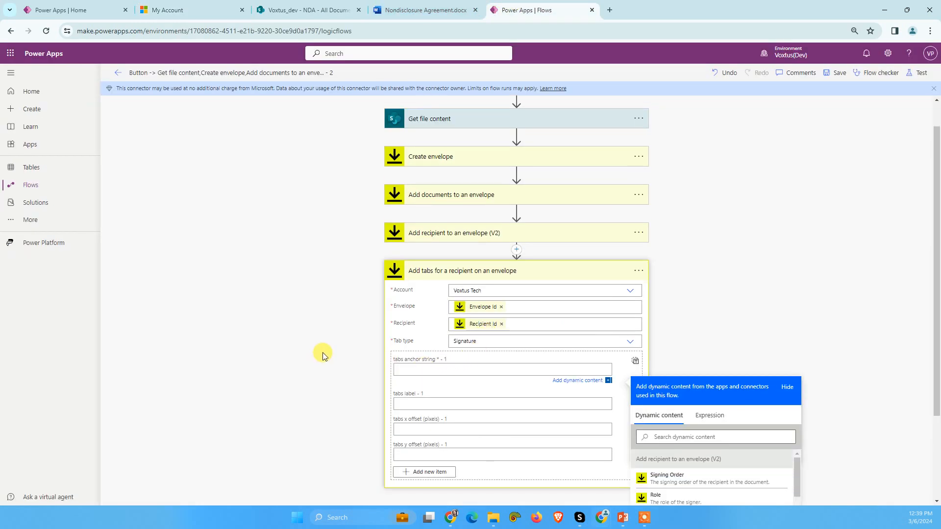
key("ctrl+v")
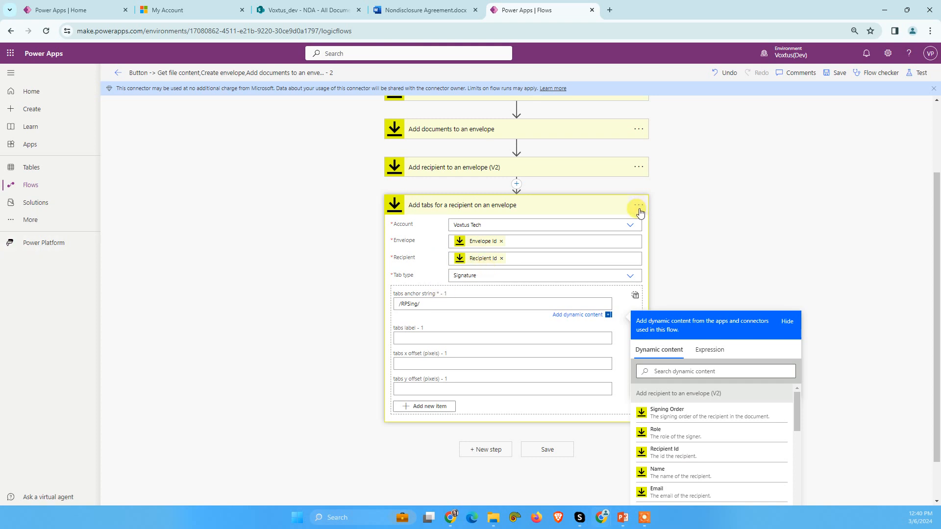
Step: Copy the Add tabs for a recipient on an envelope action and insert the copy as a new step at the flow's end
left_click(673, 213)
left_click(637, 256)
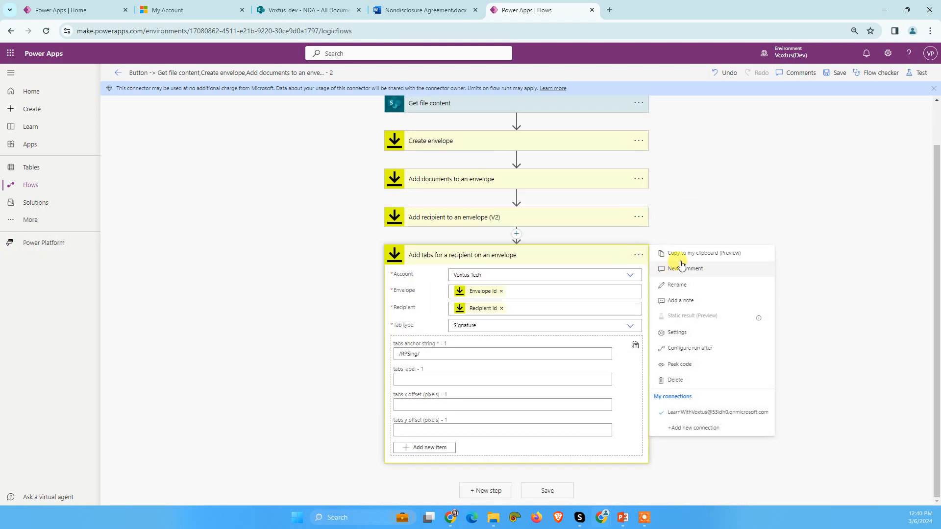
left_click(680, 253)
left_click(562, 260)
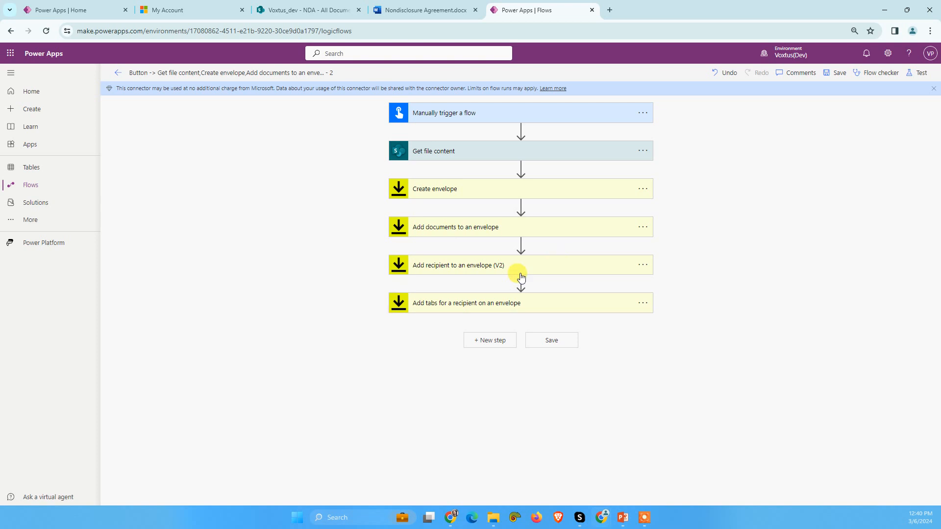
left_click(490, 340)
left_click(575, 383)
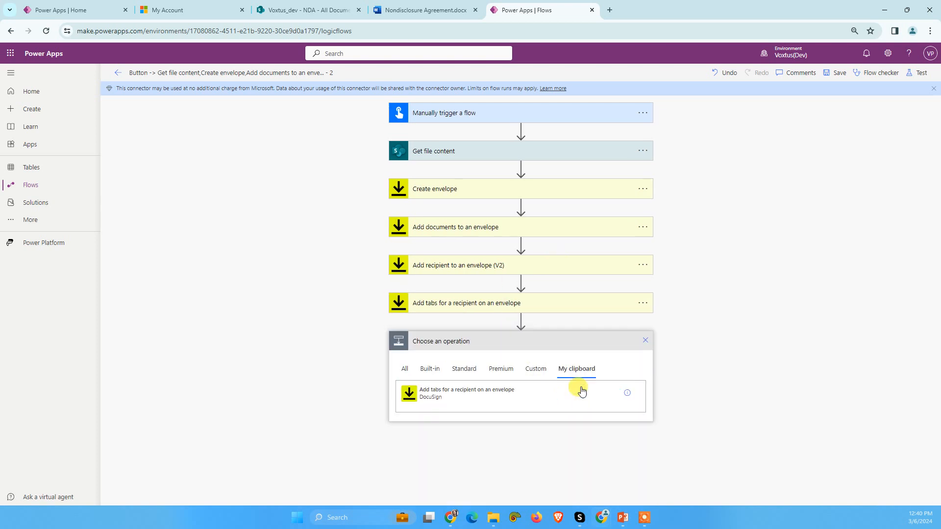
left_click(436, 399)
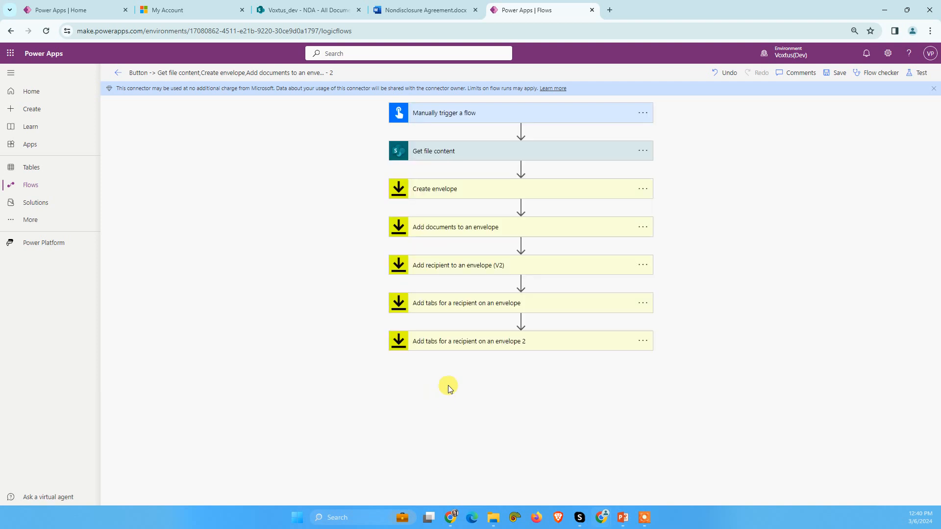
Step: Switch to the Nondisclosure Agreement document in Word and copy the /RPName/ placeholder beside Name
left_click(294, 9)
left_click(428, 5)
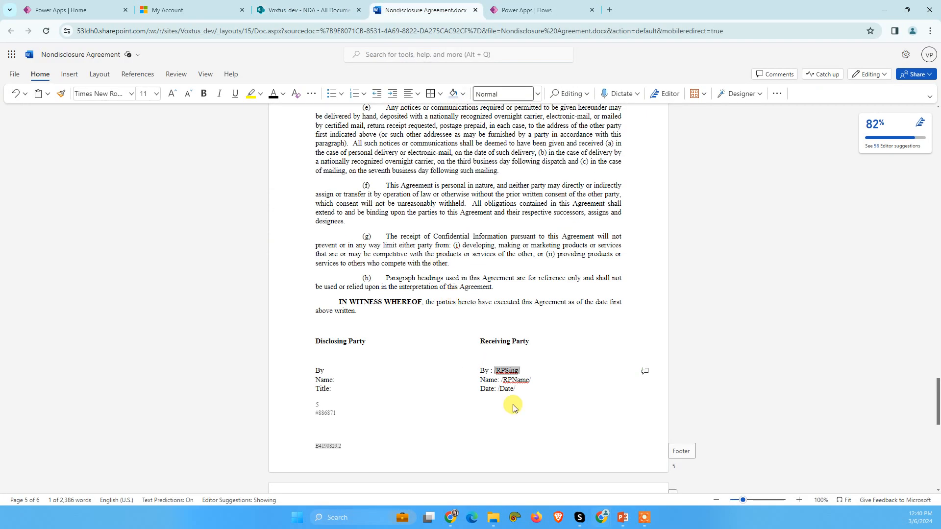
left_click_drag(501, 382, 531, 380)
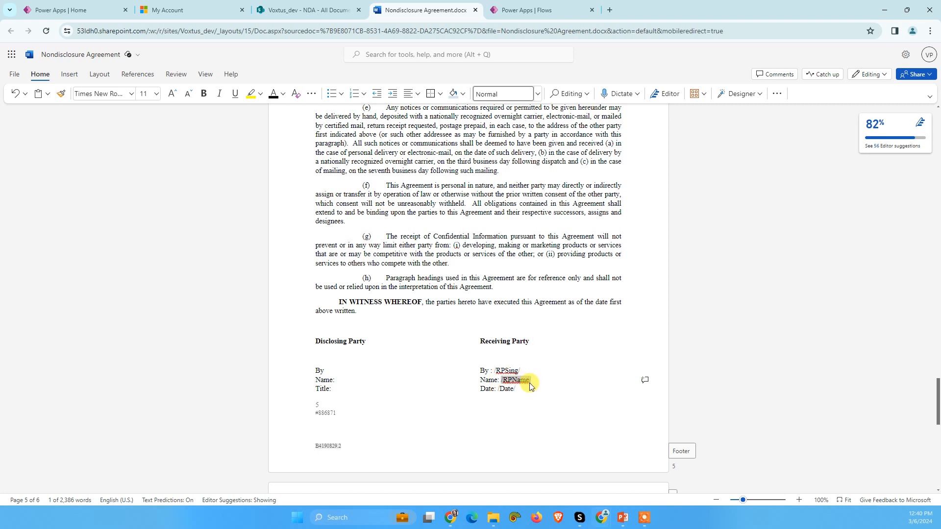
Step: Switch back to the flow and set the second tabs action's tab type to Title and its anchor string to /RPName/
left_click(520, 8)
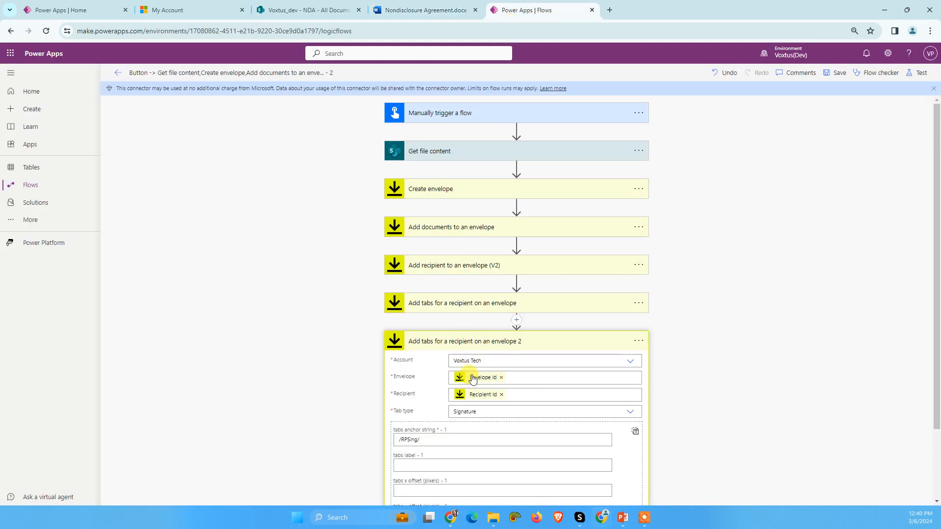
scroll(472, 380, "down", 2)
left_click(493, 326)
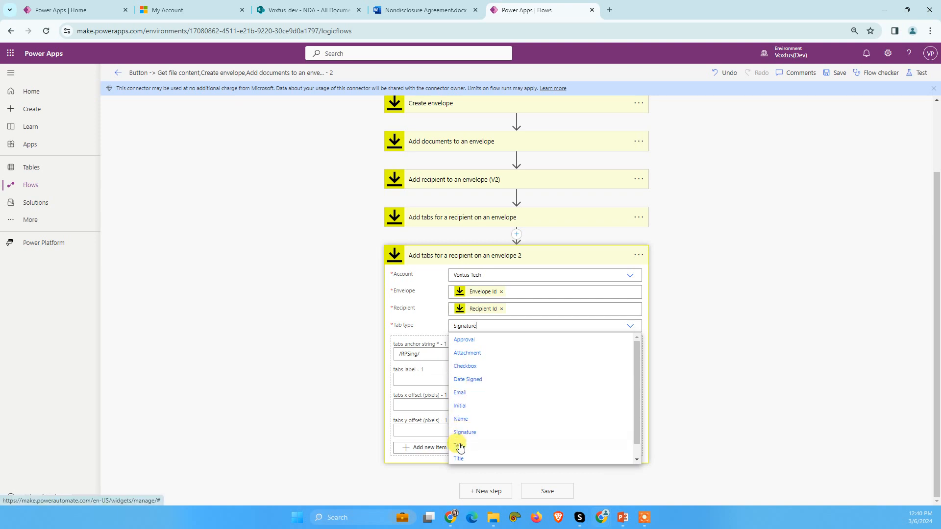
left_click(461, 461)
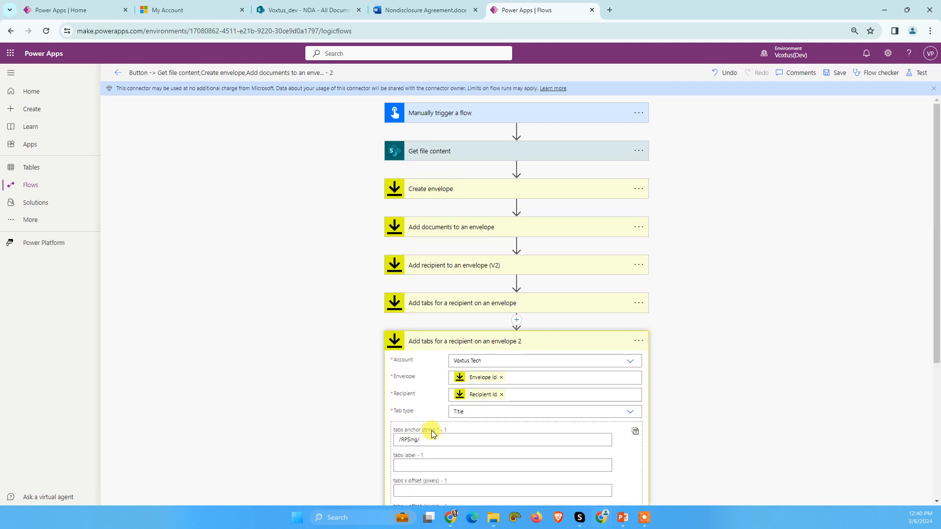
triple_click(425, 436)
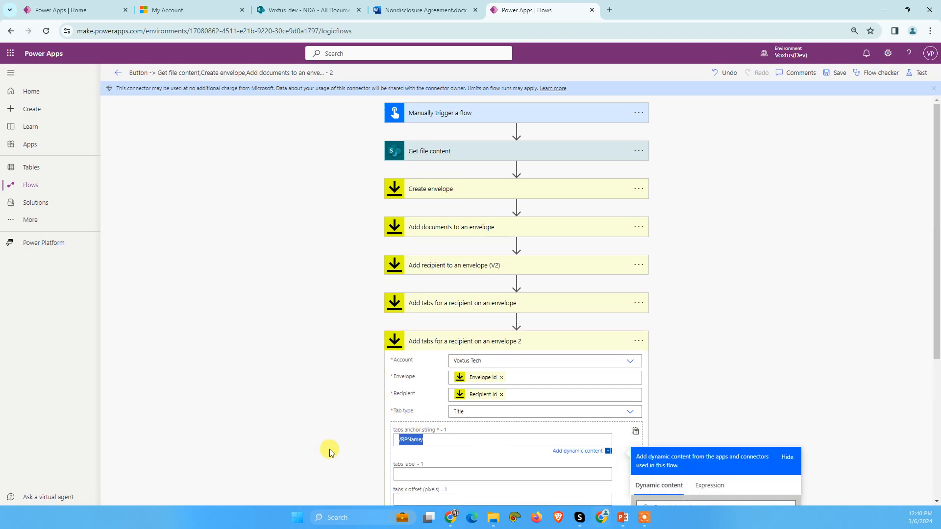
left_click(315, 440)
scroll(466, 294, "down", 3)
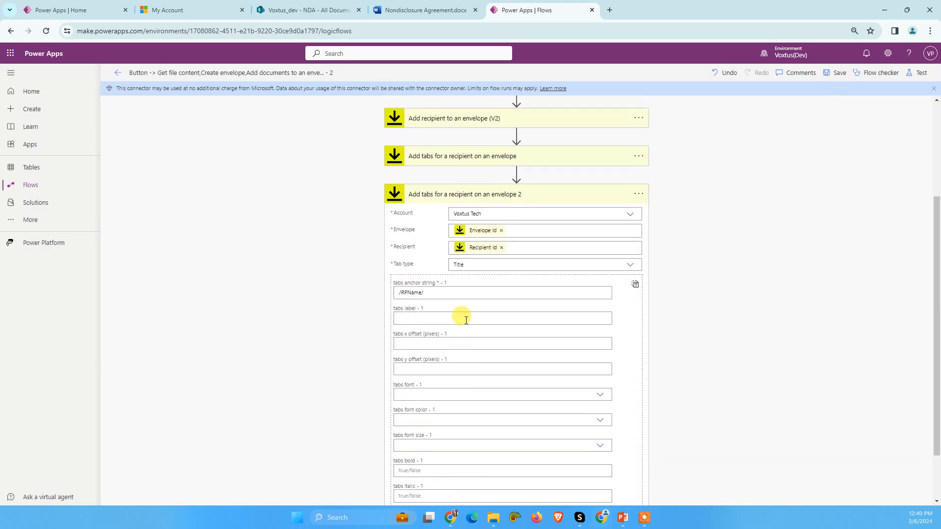
left_click(466, 194)
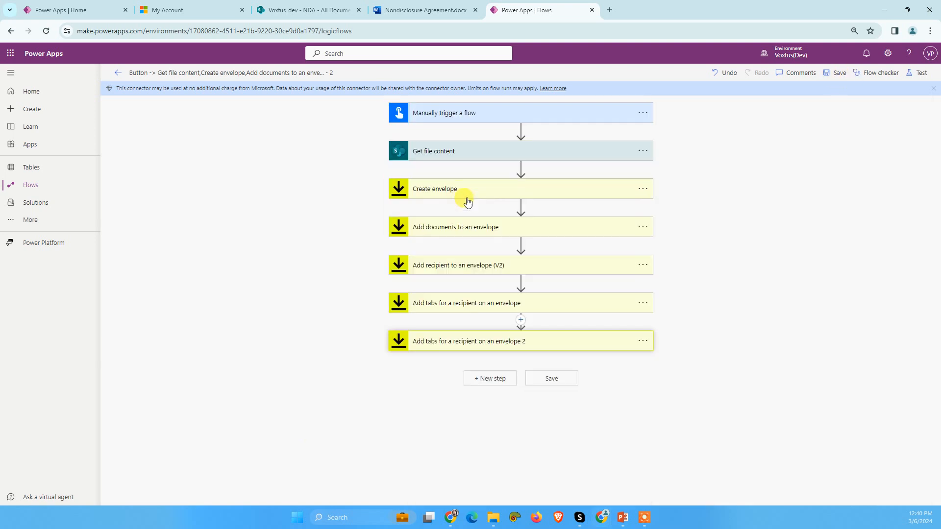
Step: Add another copy of the tabs action from the clipboard as the flow's third tabs step
left_click(490, 378)
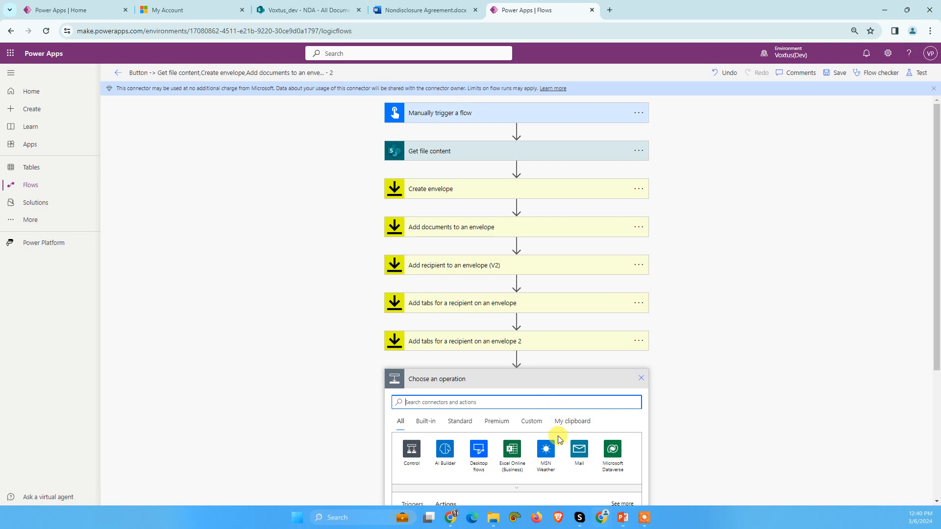
left_click(574, 408)
left_click(435, 431)
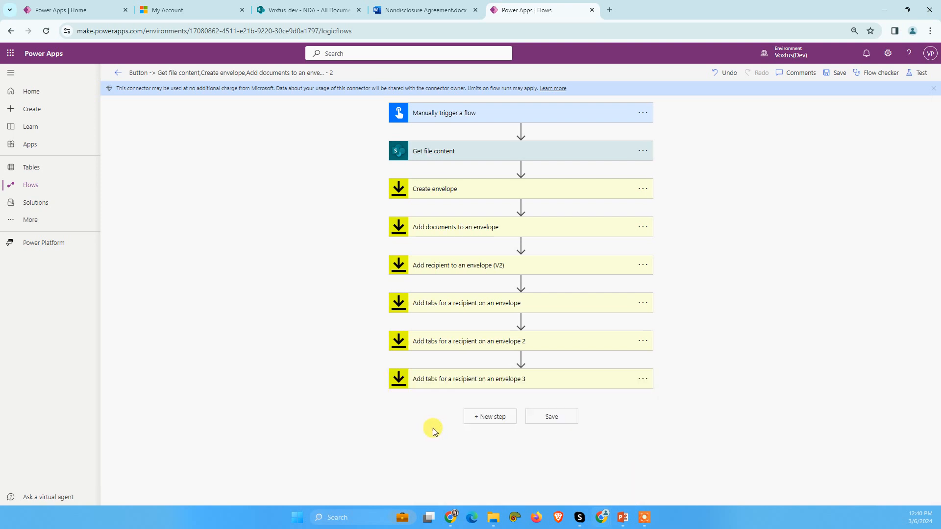
Step: Switch to the Nondisclosure Agreement document in Word and copy the /Date/ placeholder under Receiving Party
left_click(345, 9)
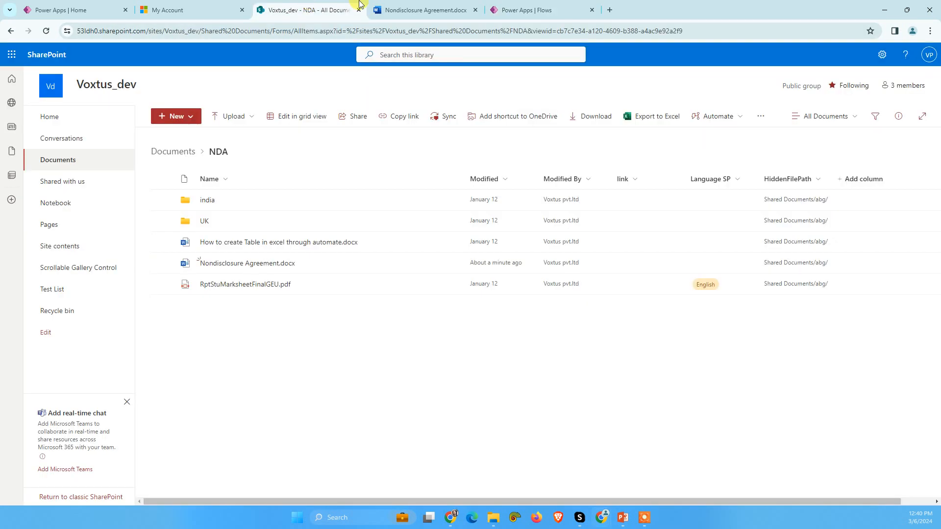
left_click(422, 10)
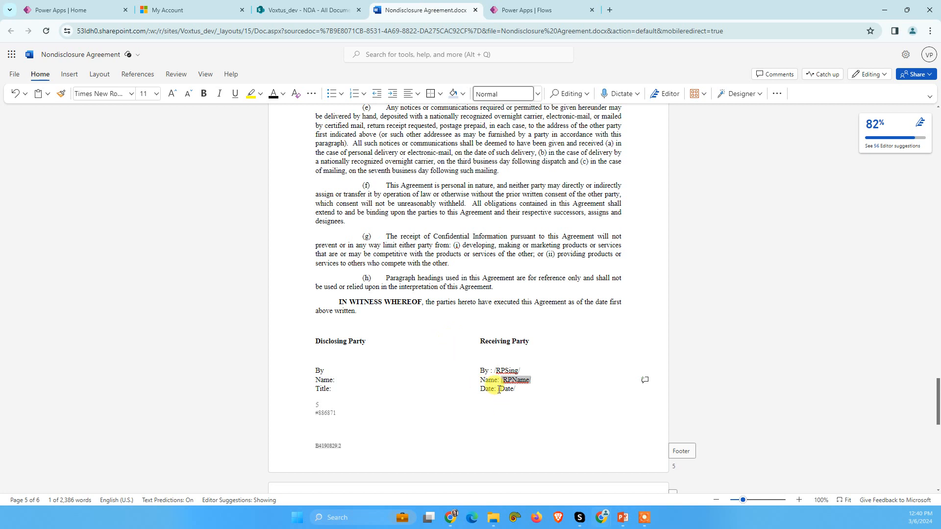
double_click(514, 391)
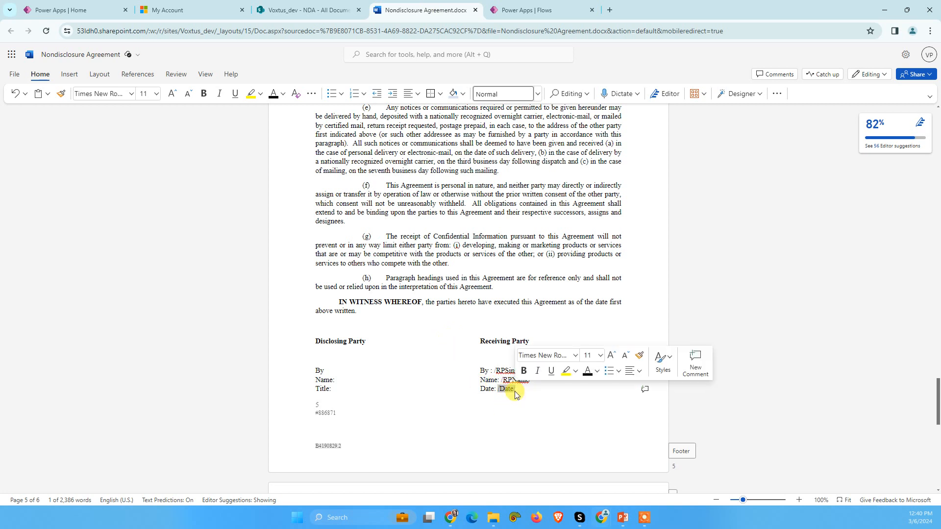
Step: Switch back to the flow, set the third tabs action's tab type to Date Signed and its anchor string to /Date/, and save
left_click(530, 9)
left_click(489, 382)
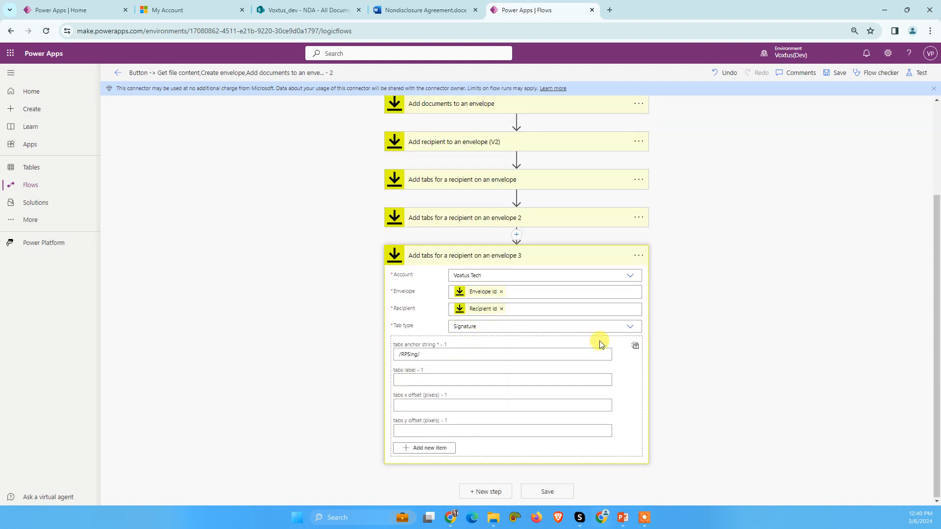
left_click(629, 326)
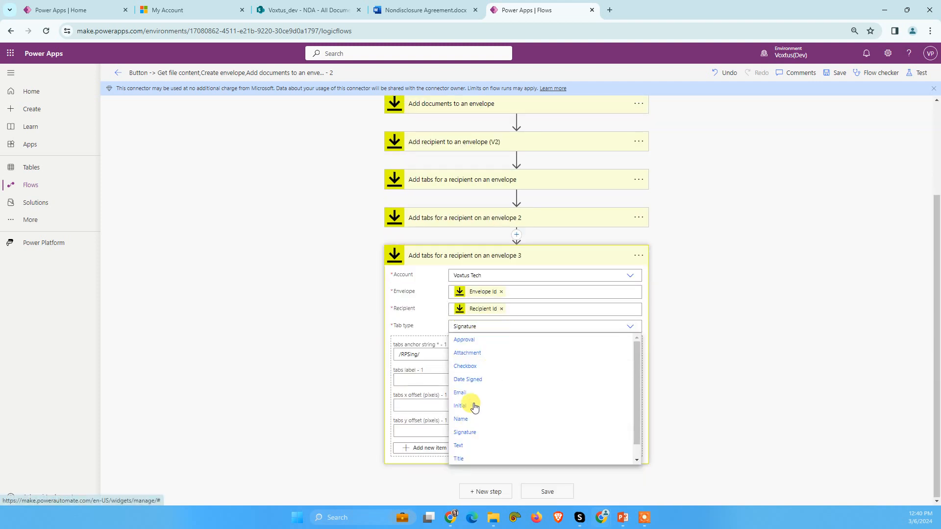
left_click(452, 383)
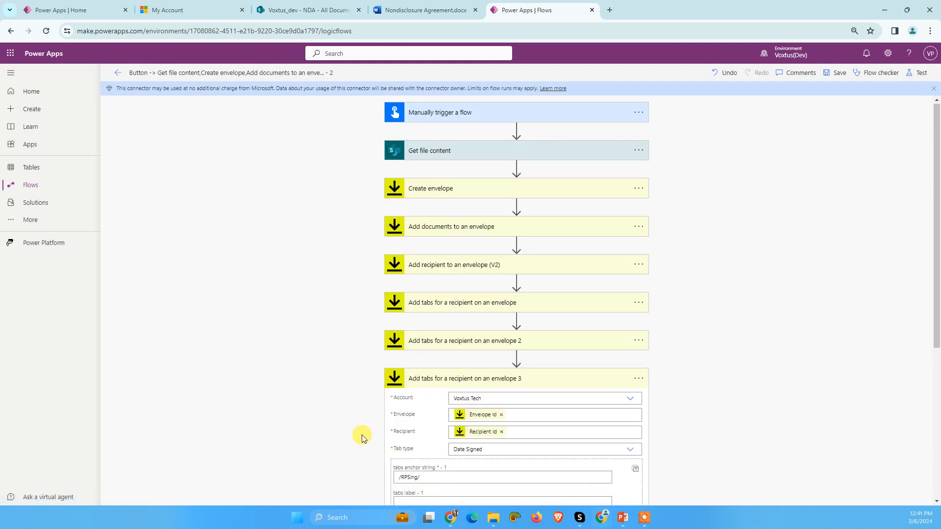
scroll(433, 414, "down", 5)
triple_click(396, 231)
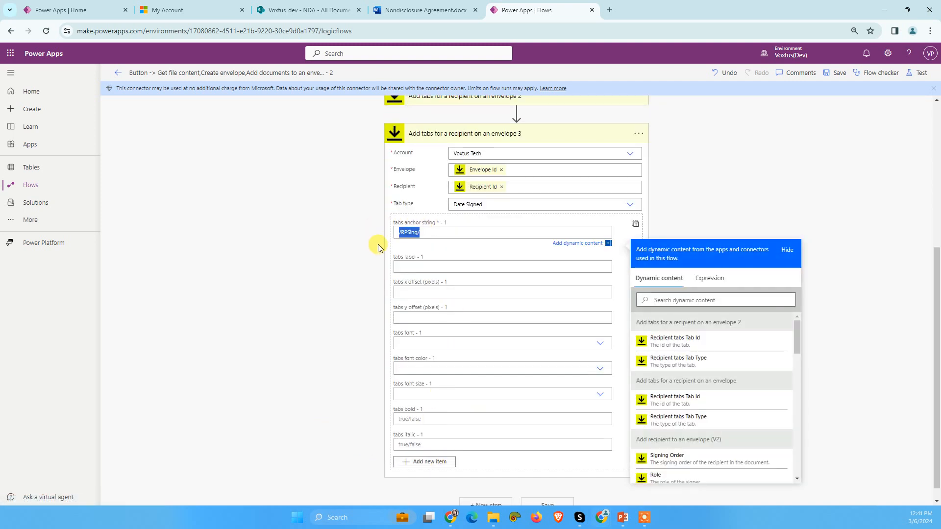
left_click(332, 324)
left_click(836, 73)
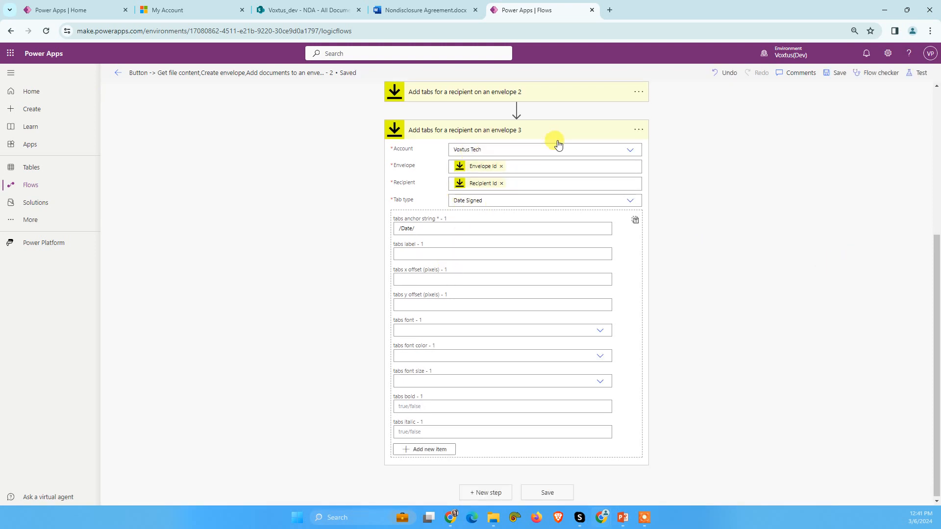
left_click(530, 137)
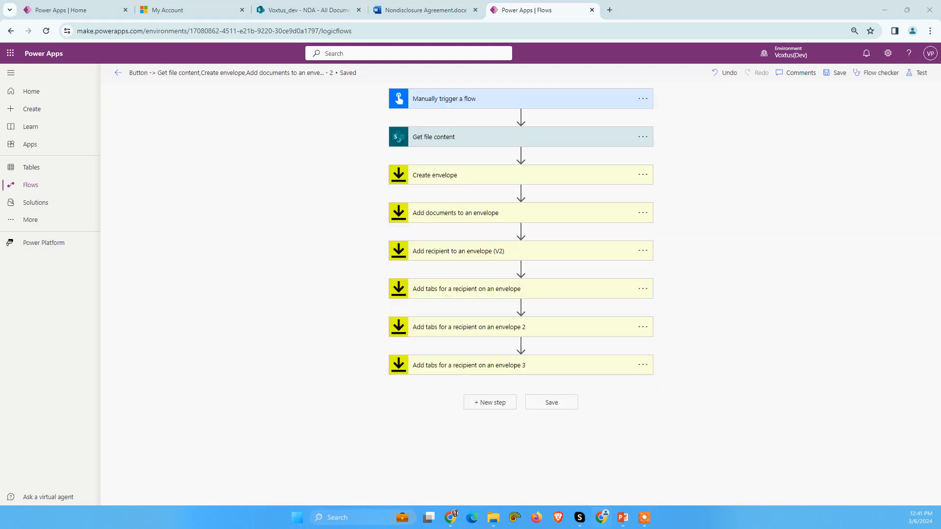
Step: Add the DocuSign Send envelope action as a new step after the third tabs action
left_click(470, 403)
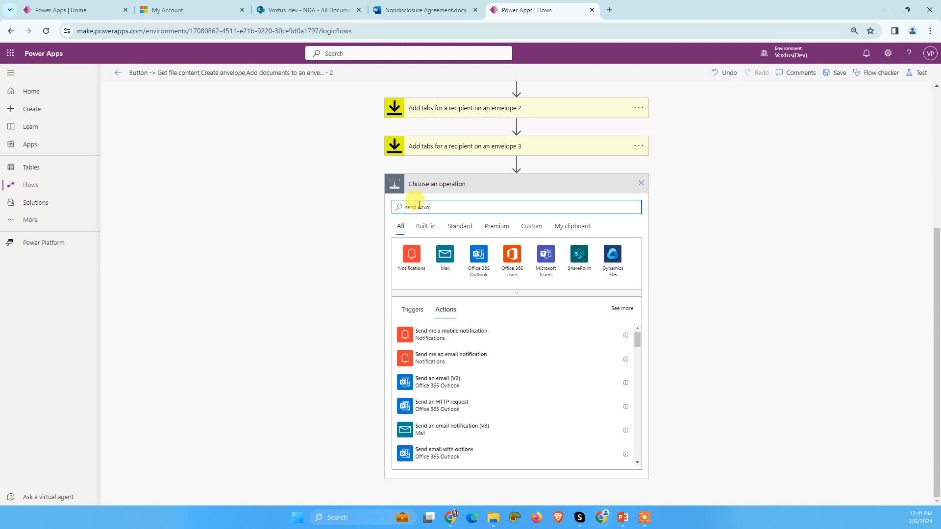
key("BackSpace")
key("BackSpace")
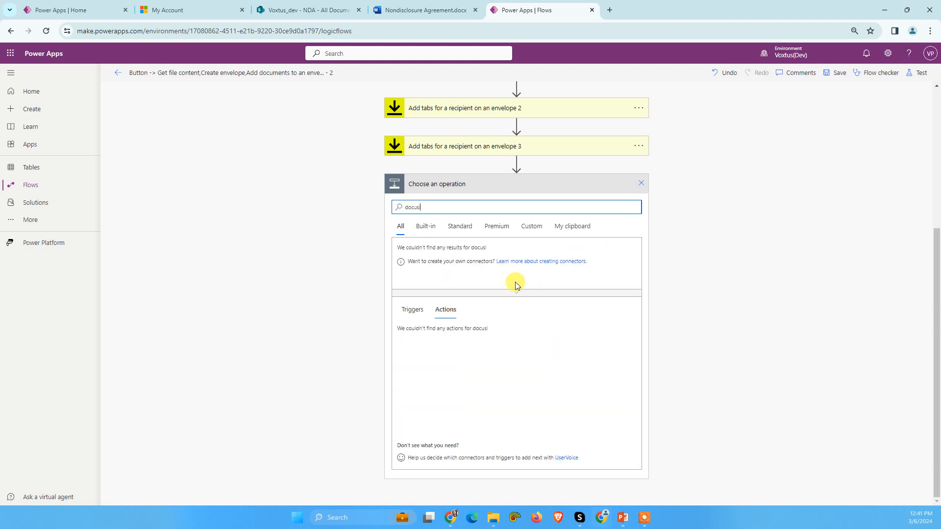
left_click(415, 261)
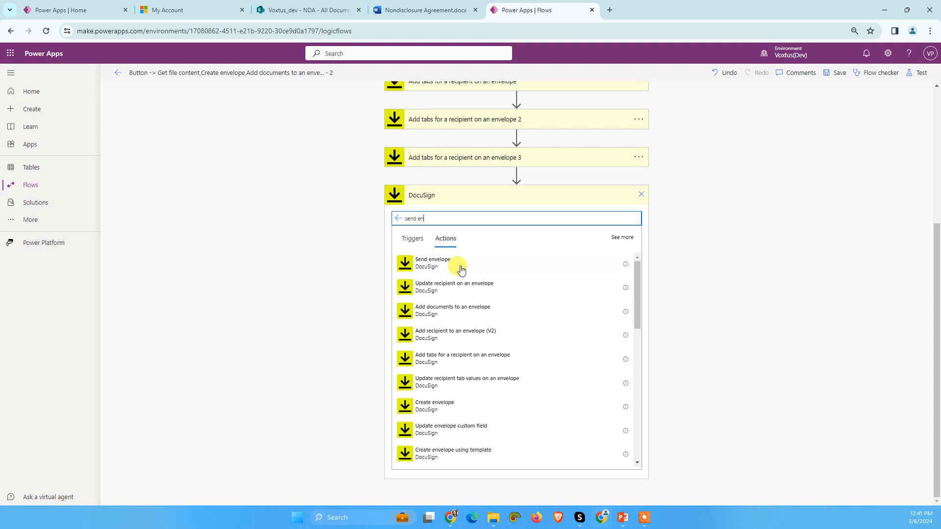
left_click(452, 265)
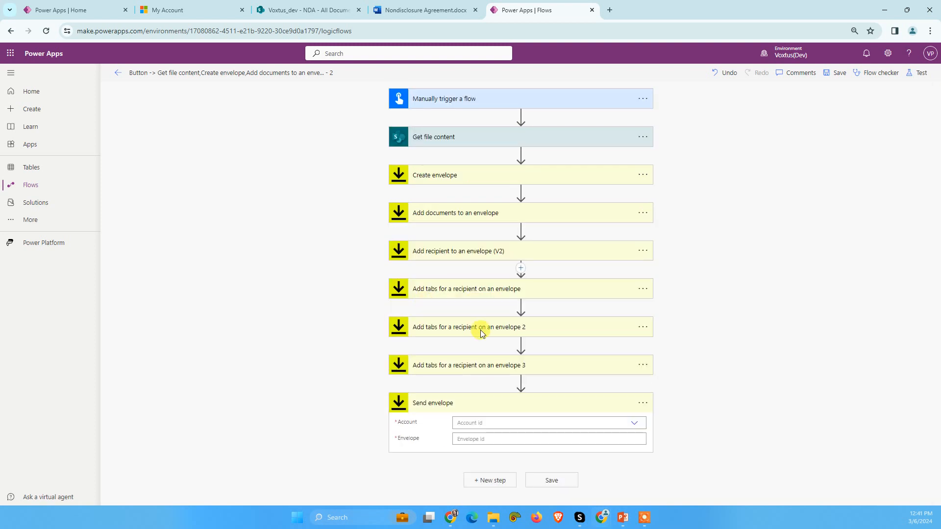
Step: Set the Send envelope action's account to Voxtus Tech and its envelope to the Envelope Id from Create envelope
left_click(489, 421)
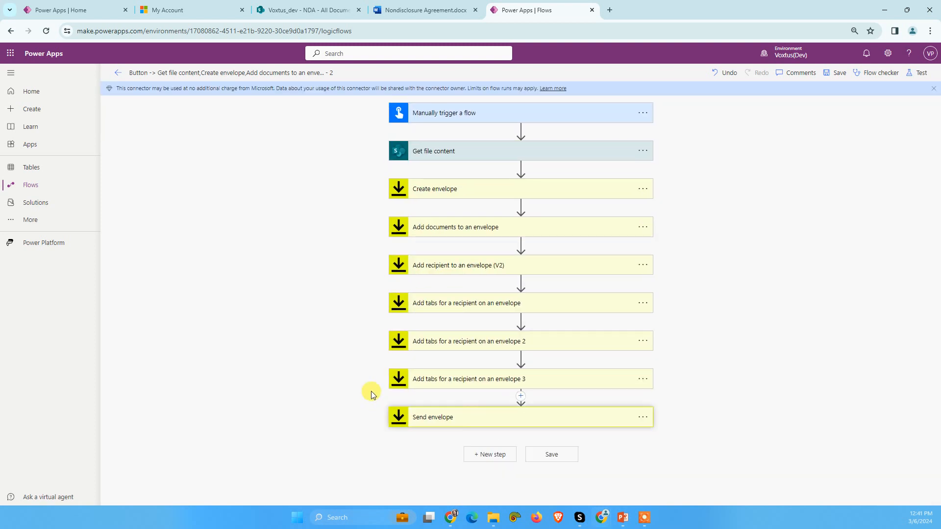
left_click(452, 418)
left_click(536, 435)
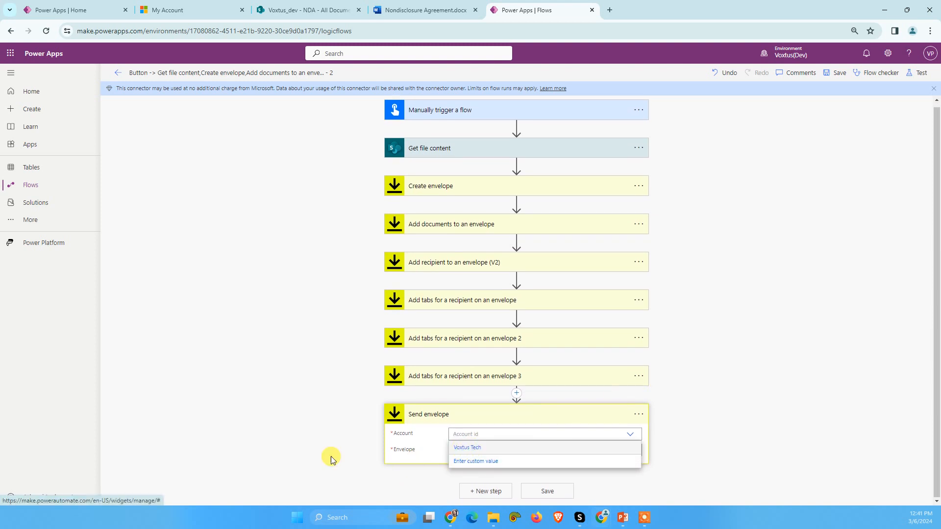
left_click(467, 448)
left_click(474, 454)
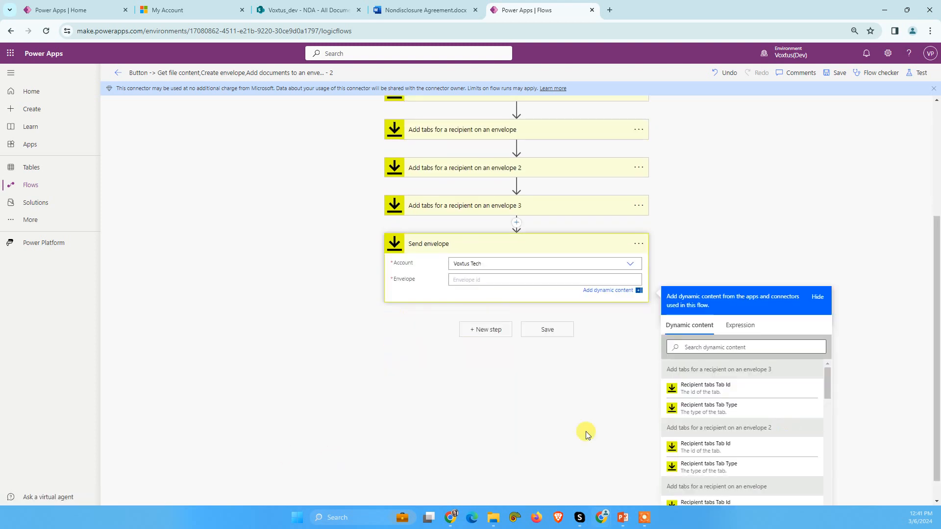
scroll(517, 396, "up", 3)
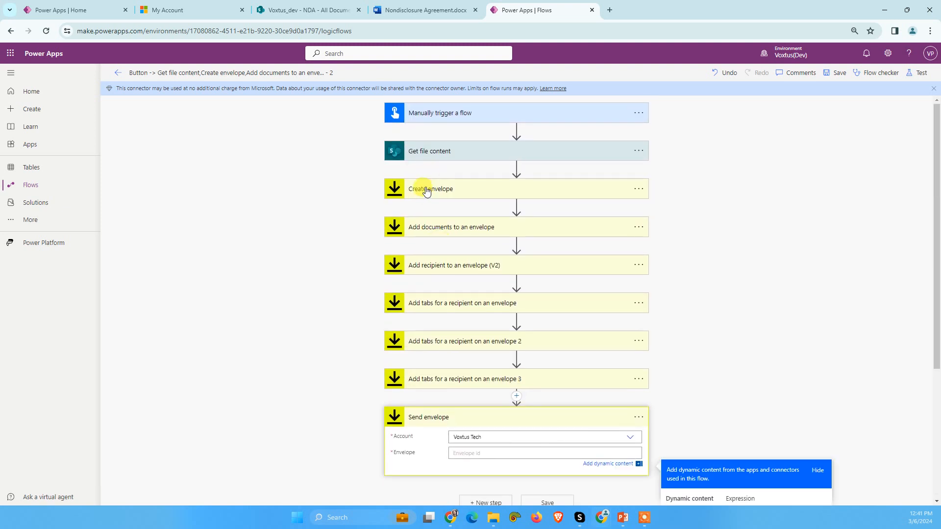
scroll(622, 301, "down", 4)
scroll(740, 390, "down", 5)
scroll(730, 422, "up", 10)
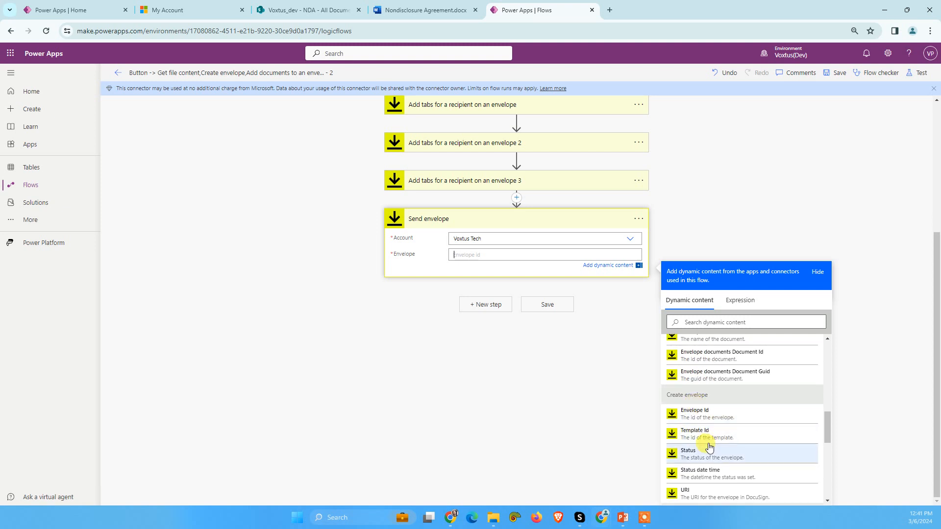
left_click(696, 415)
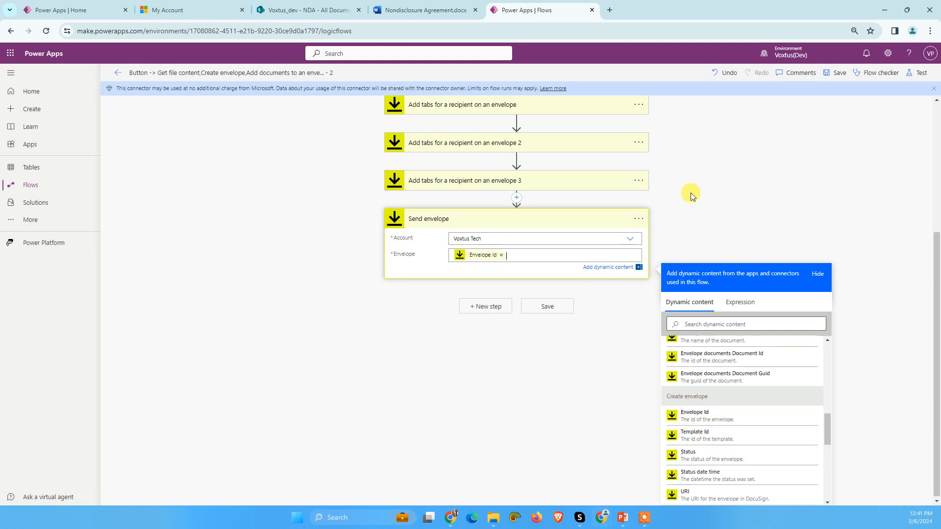
Step: Save the flow and run it as a manual test with its SharePoint and DocuSign connections
left_click(837, 74)
left_click(430, 421)
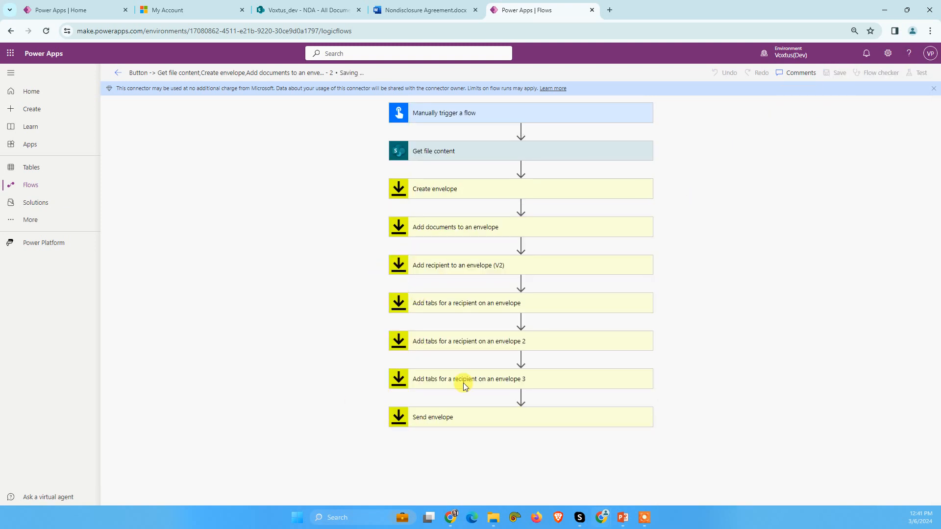
left_click(920, 72)
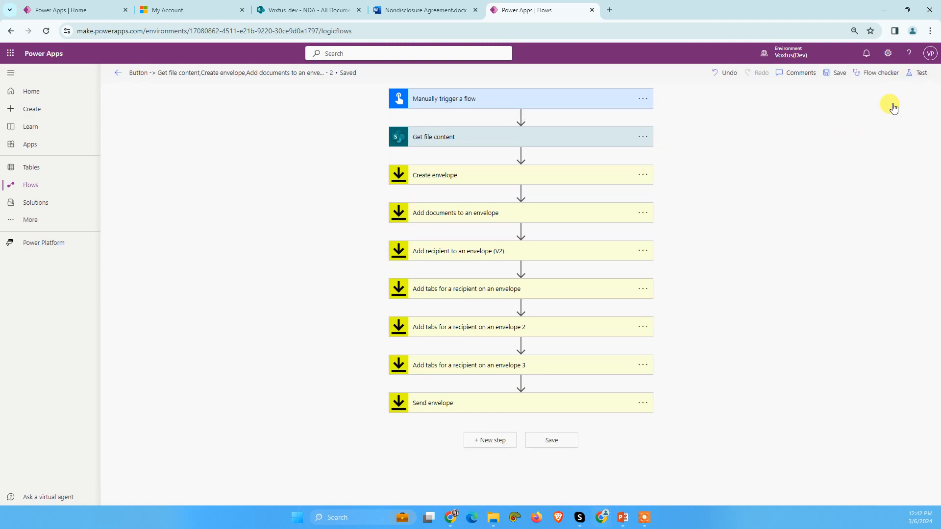
left_click(813, 95)
left_click(812, 489)
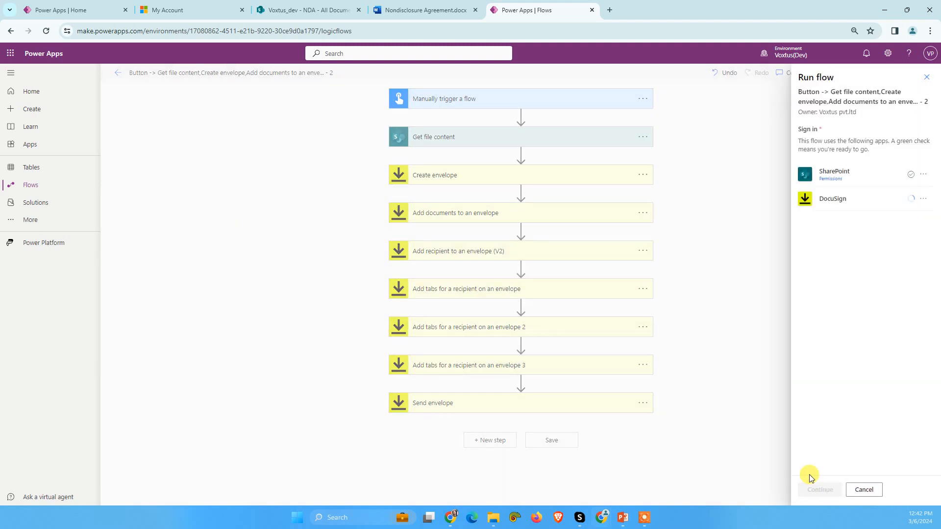
left_click(824, 494)
left_click(824, 491)
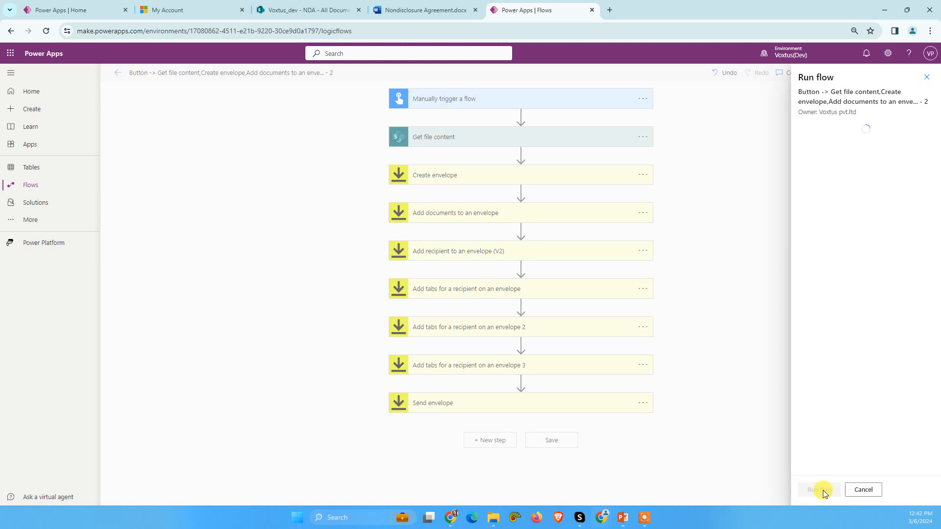
Step: Open Outlook in a new browser tab, then return to the flow and dismiss the run confirmation
left_click(12, 53)
left_click(64, 106)
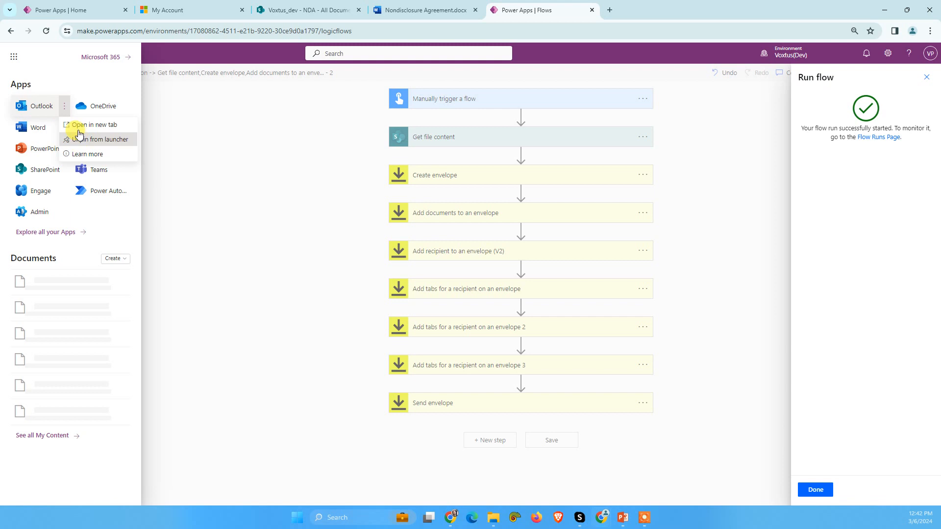
left_click(78, 126)
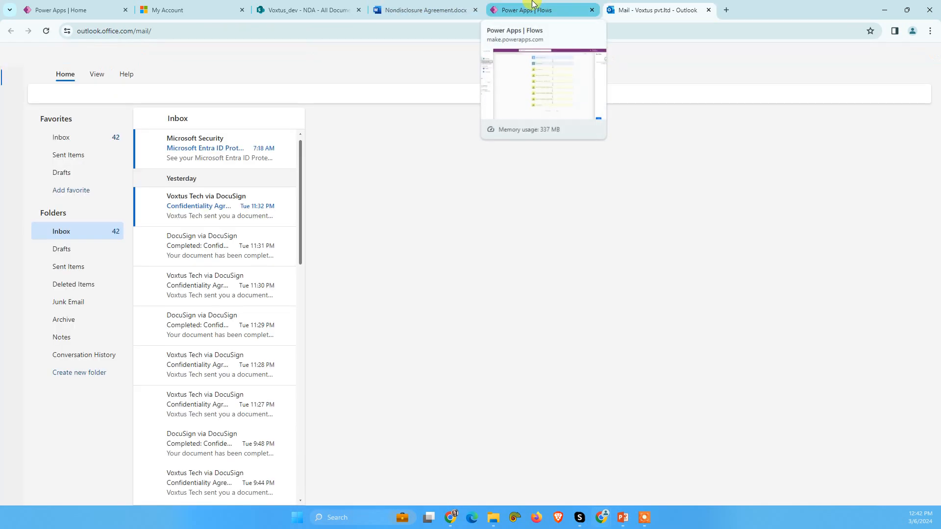
left_click(542, 4)
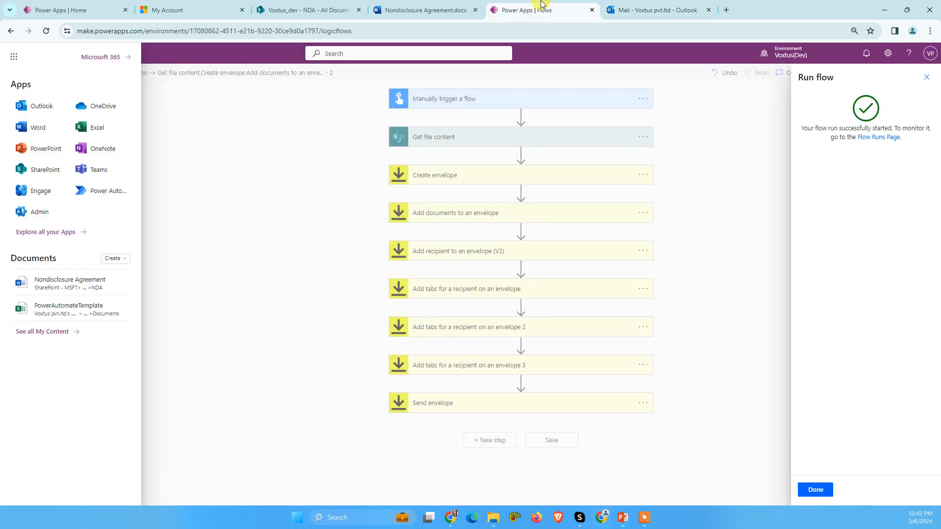
left_click(814, 488)
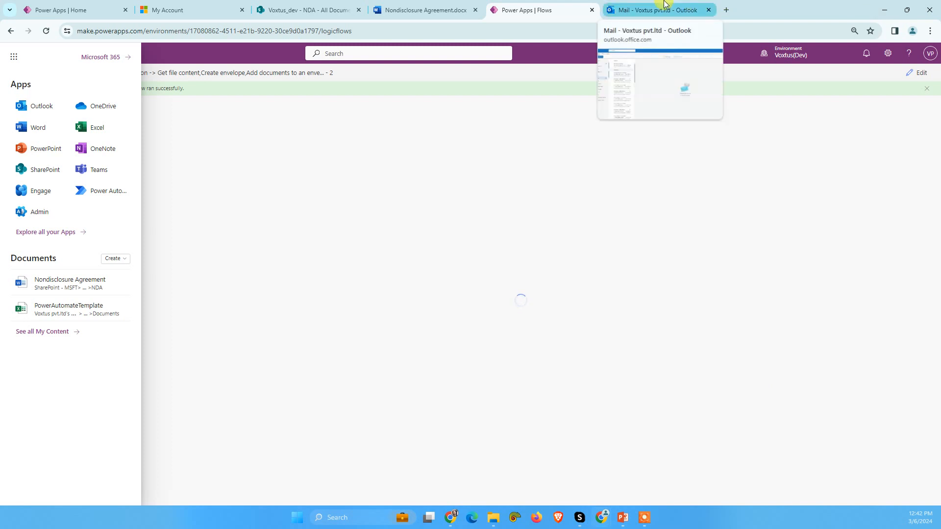
Step: Switch to Outlook, open the DocuSign NDA Signature Request mail and check its subject and message text
left_click(624, 7)
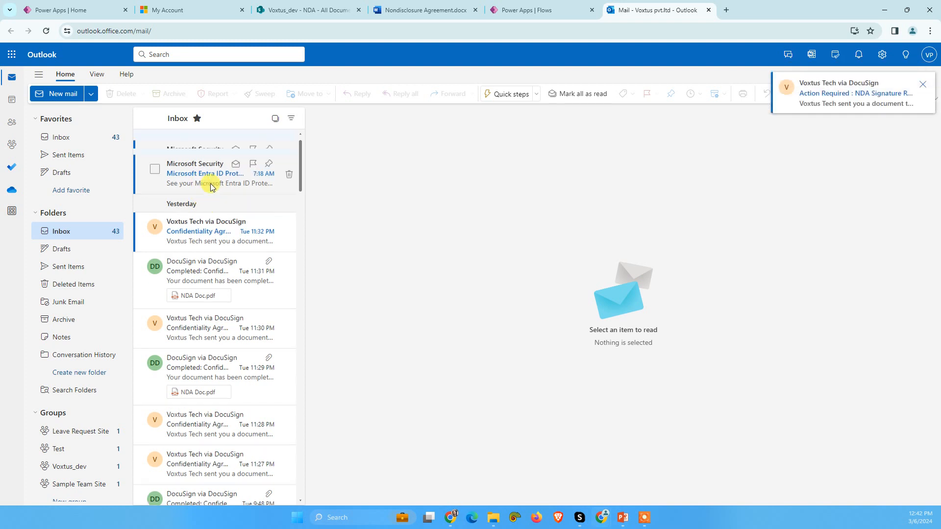
left_click(195, 157)
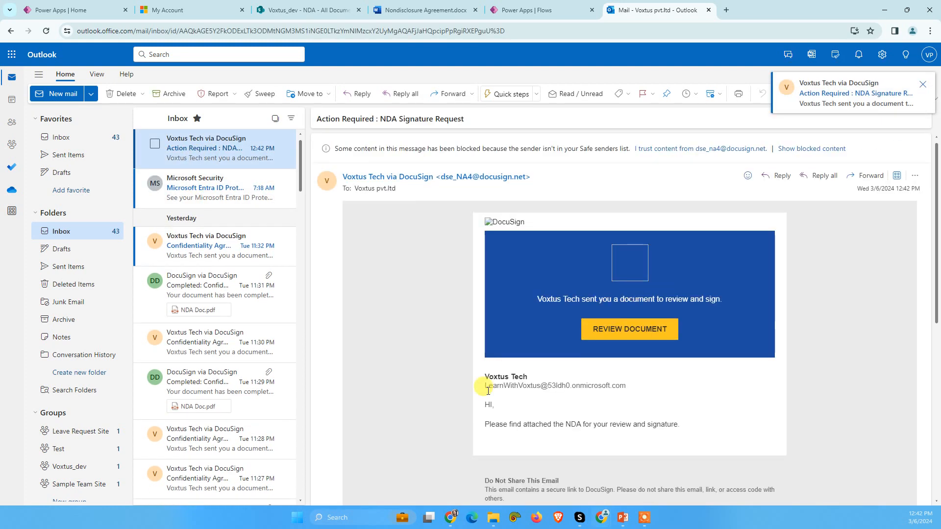
left_click_drag(485, 405, 701, 426)
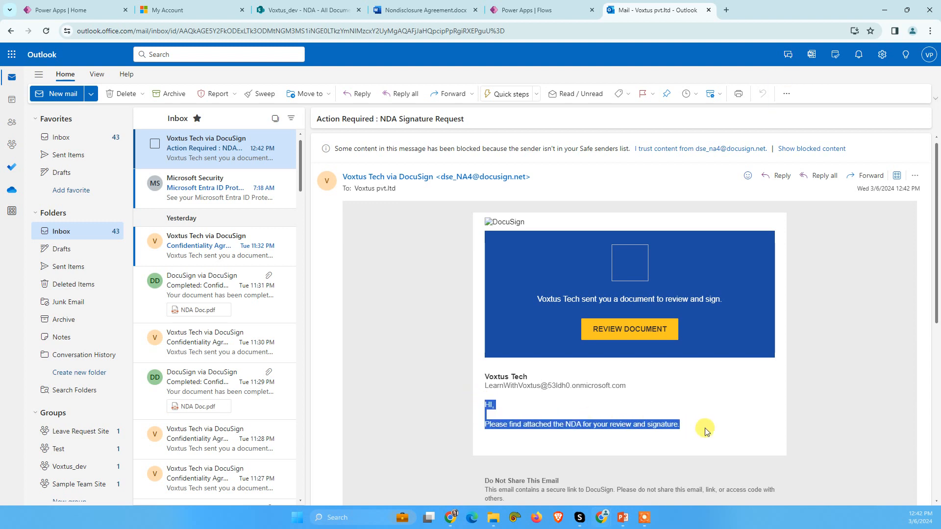
left_click(338, 119)
triple_click(338, 119)
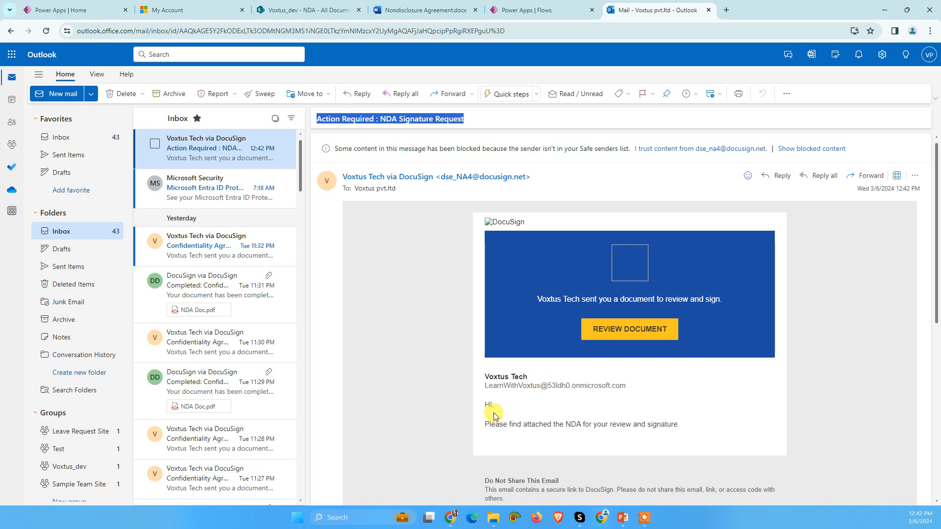
left_click_drag(488, 405, 693, 431)
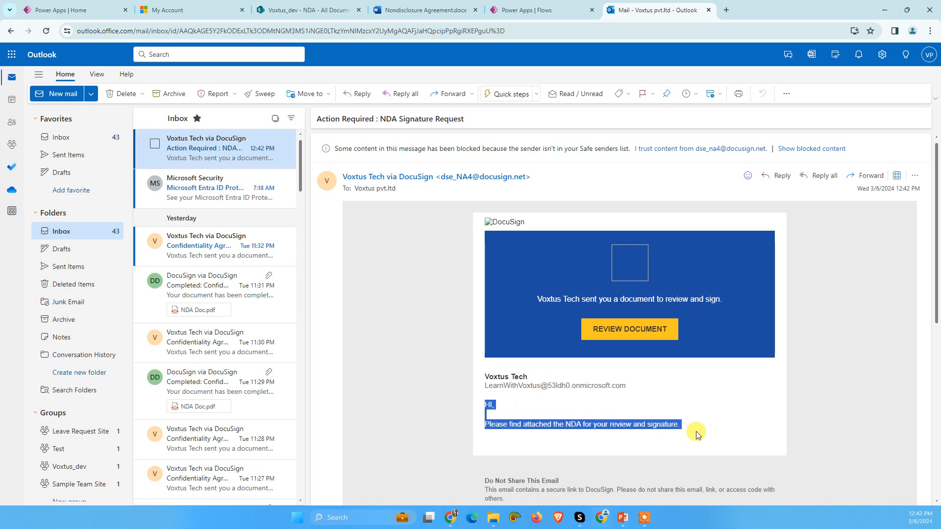
Step: Open the NDA in DocuSign from the mail's review link, continue to the document and start signing
left_click(631, 339)
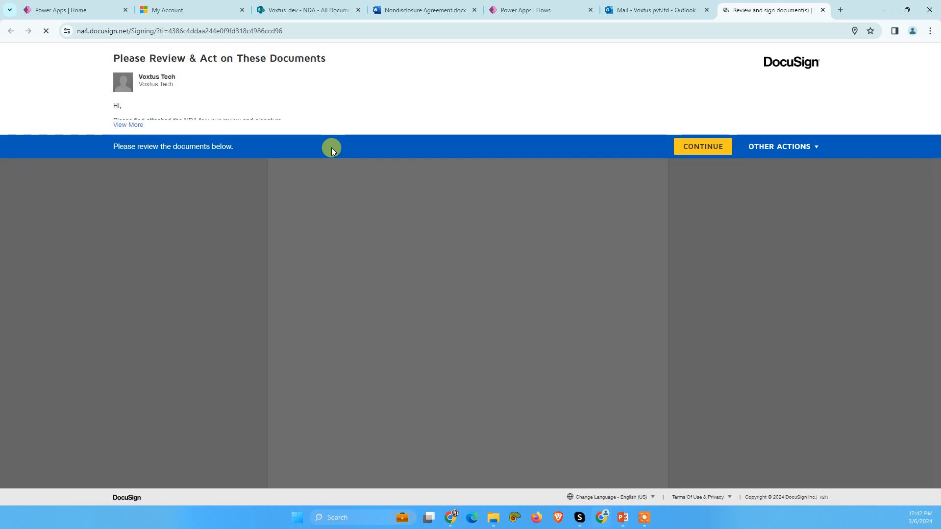
left_click(714, 154)
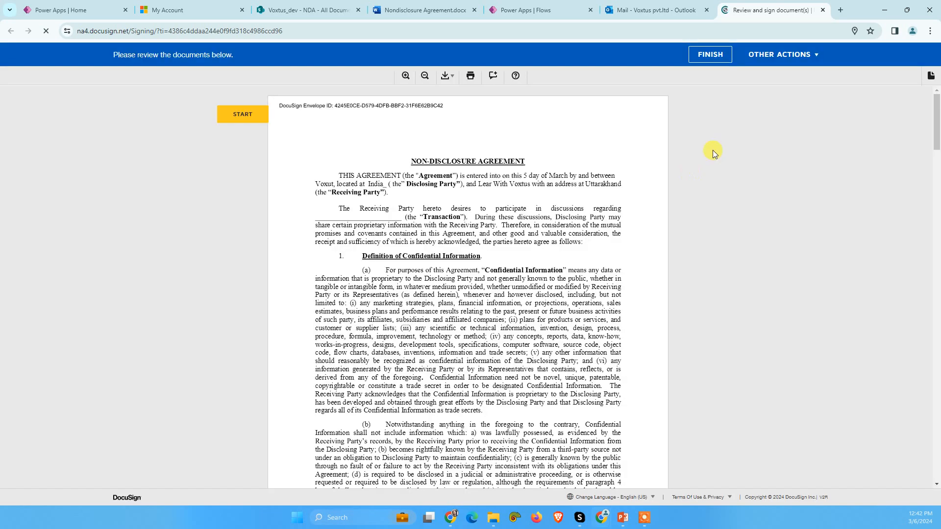
left_click(242, 116)
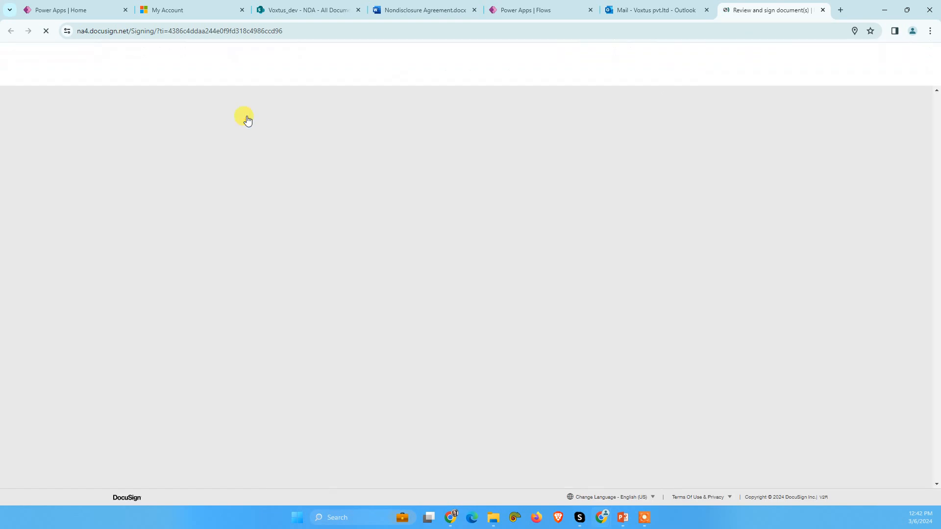
Step: Sign the Receiving Party block with the saved Voxtus signature, with Test 123 in the Name line's field, and finish the document
left_click(521, 296)
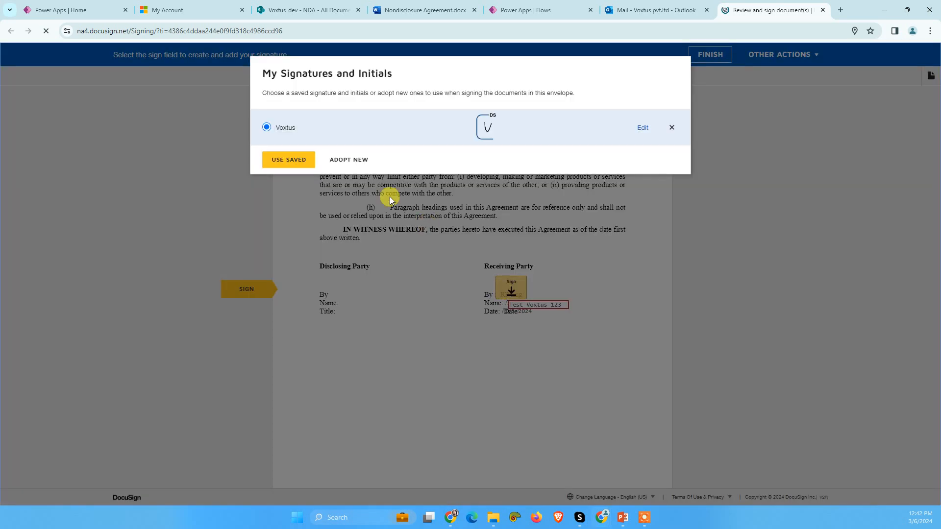
left_click(270, 160)
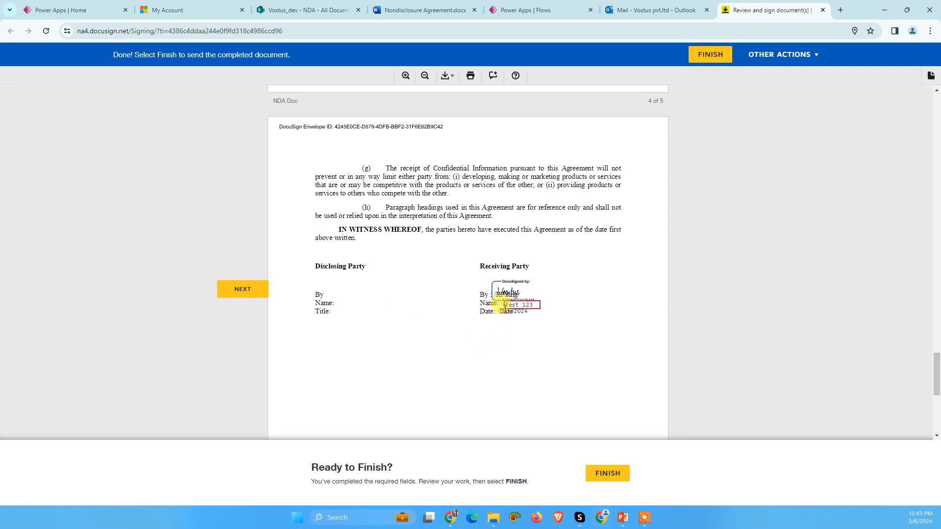
left_click(605, 465)
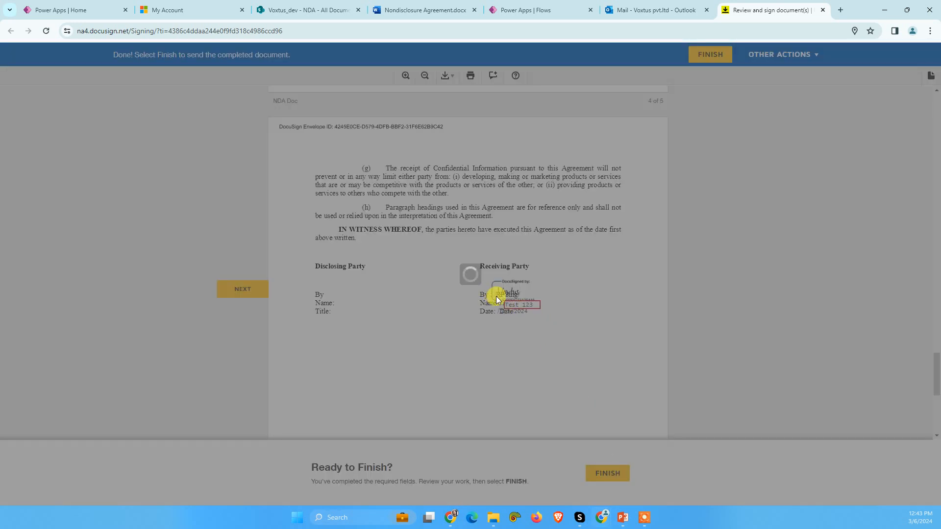
Step: In the Word NDA, change the font color of the /RPSing/, /RPName/ and /Date/ anchors in the Receiving Party block to white
left_click(425, 10)
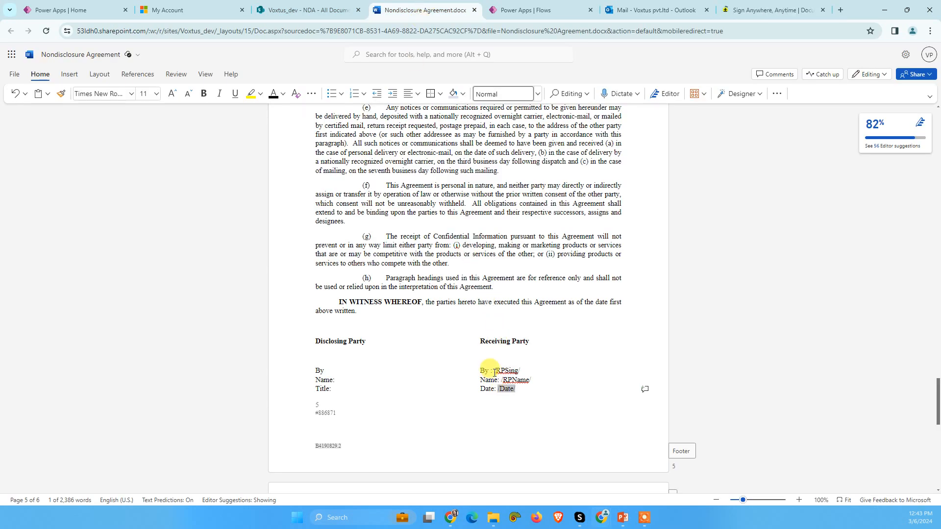
left_click(283, 94)
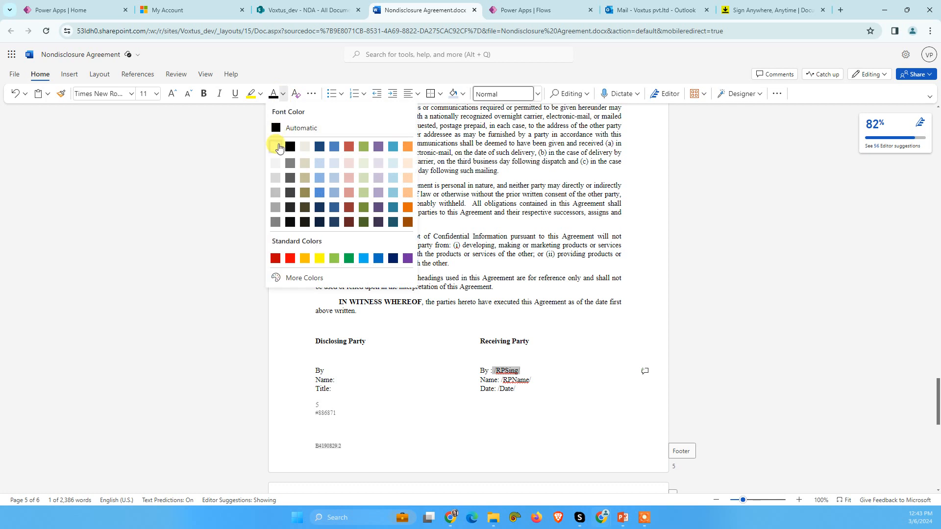
left_click(280, 144)
left_click(512, 381)
left_click_drag(501, 381, 532, 380)
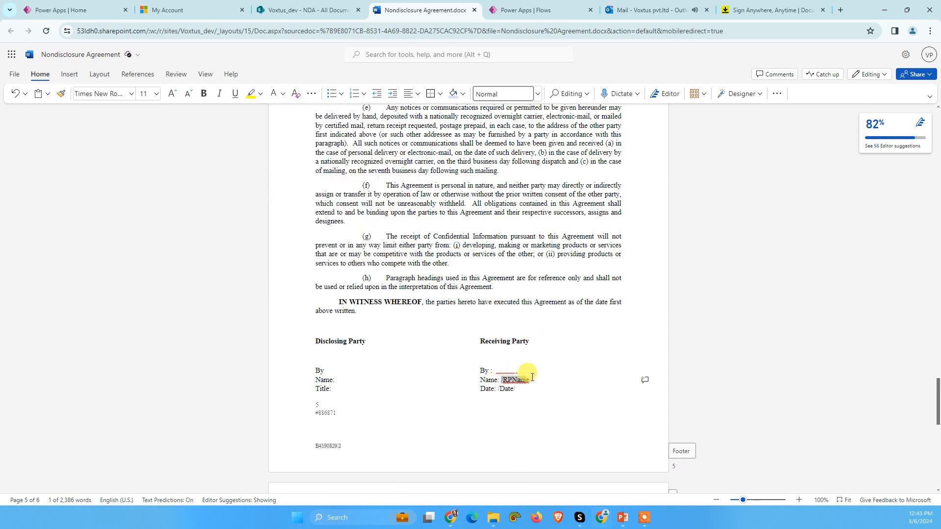
left_click(283, 94)
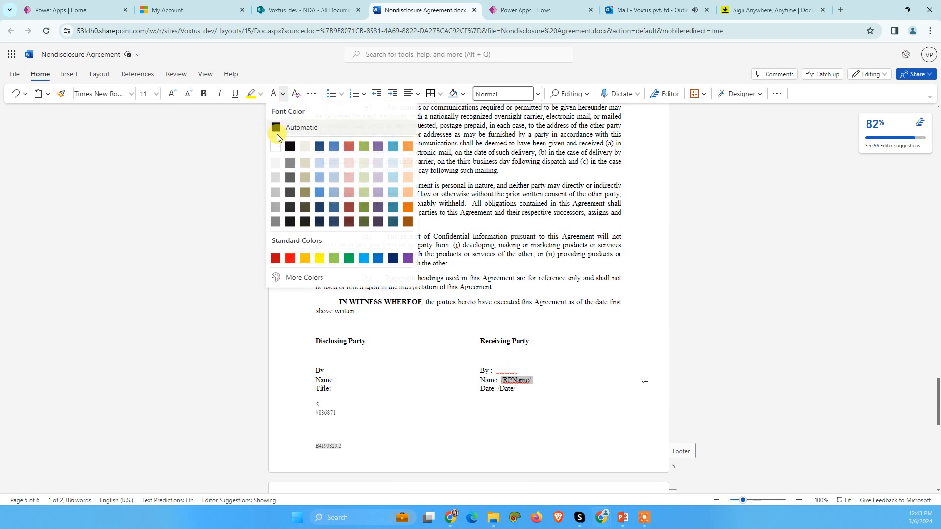
left_click(275, 148)
double_click(508, 389)
left_click(283, 94)
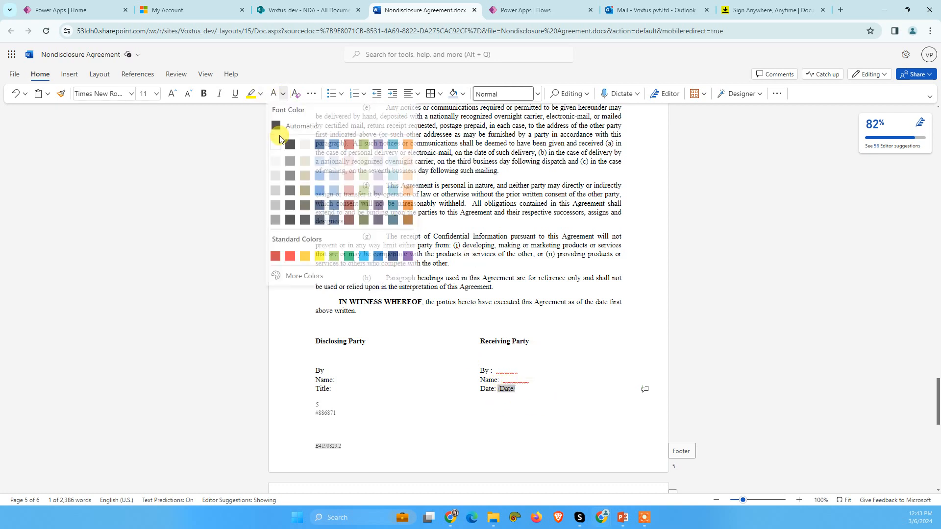
left_click(275, 144)
left_click(434, 416)
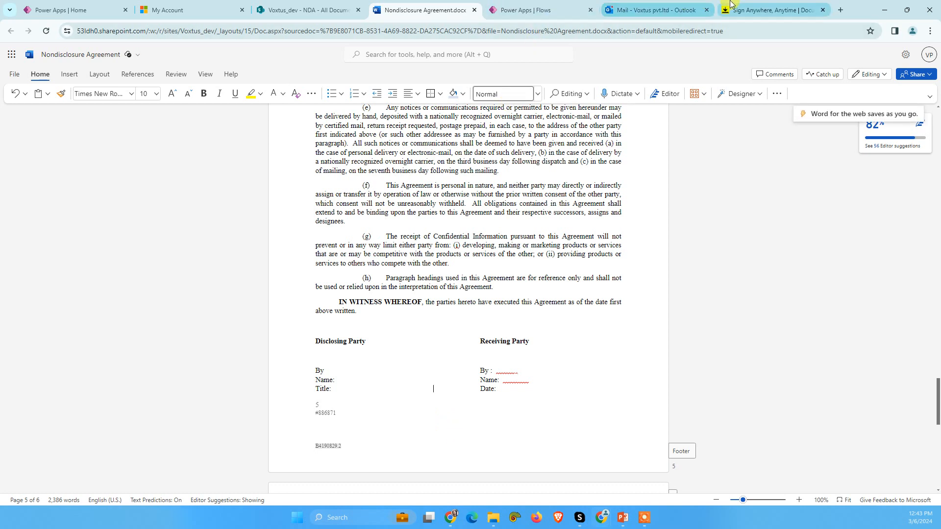
Step: Check the DocuSign page shown after finishing, return to the cloud flow in Power Apps and save it
left_click(652, 10)
left_click(731, 9)
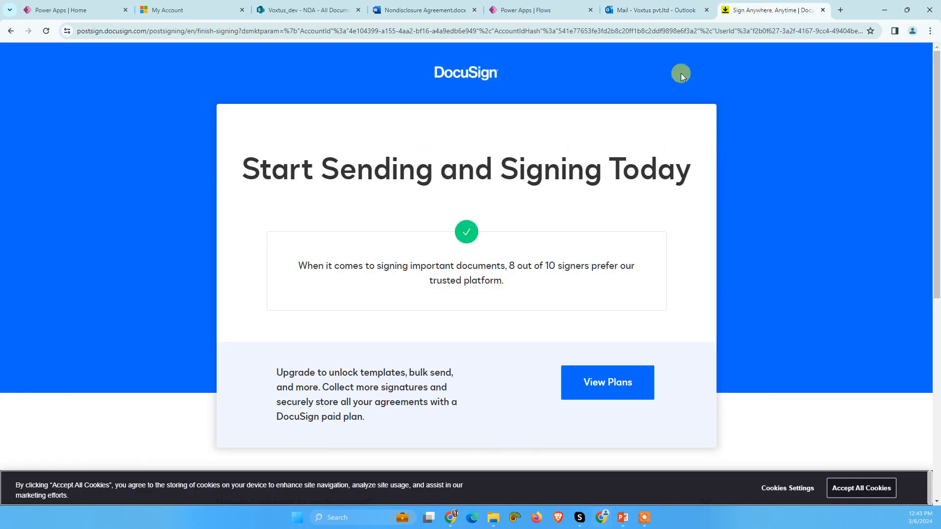
left_click(647, 10)
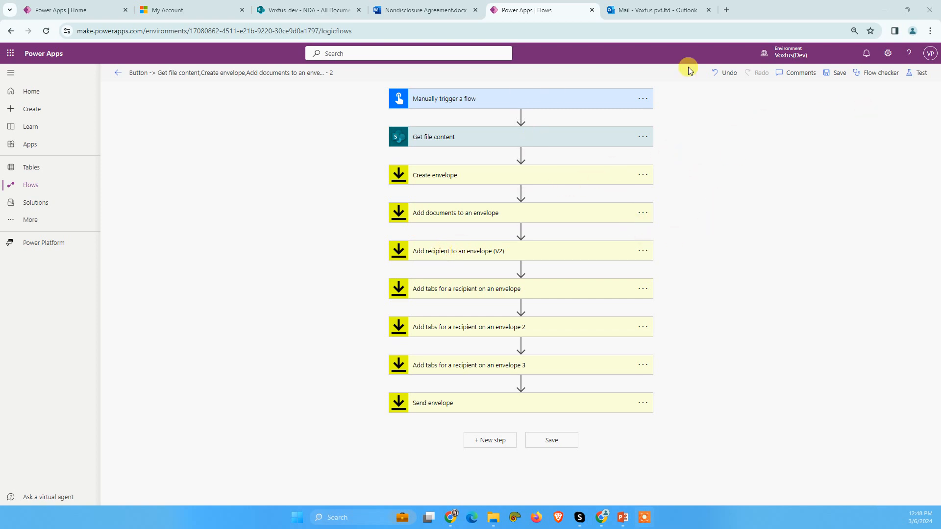
left_click(836, 72)
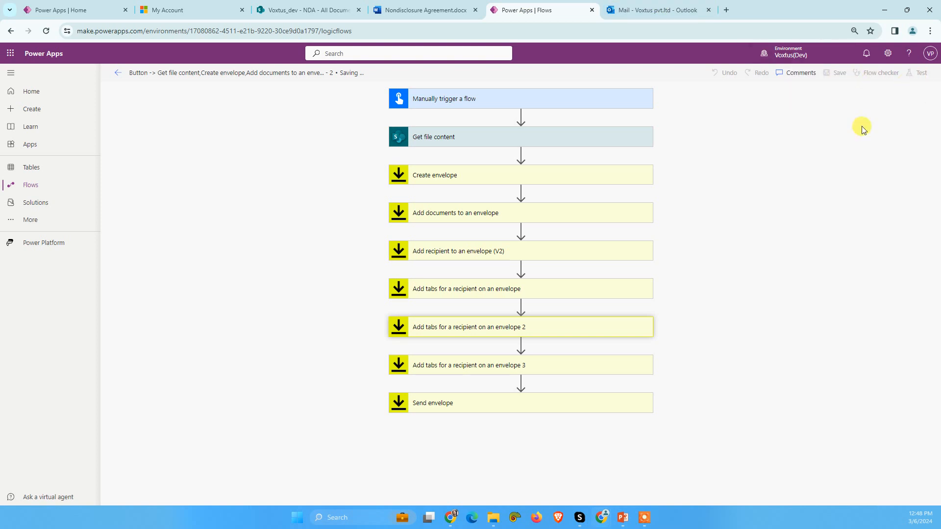
Step: Return to the Word NDA and check the white anchor texts on the By, Name and Date lines of the Receiving Party block
left_click(414, 7)
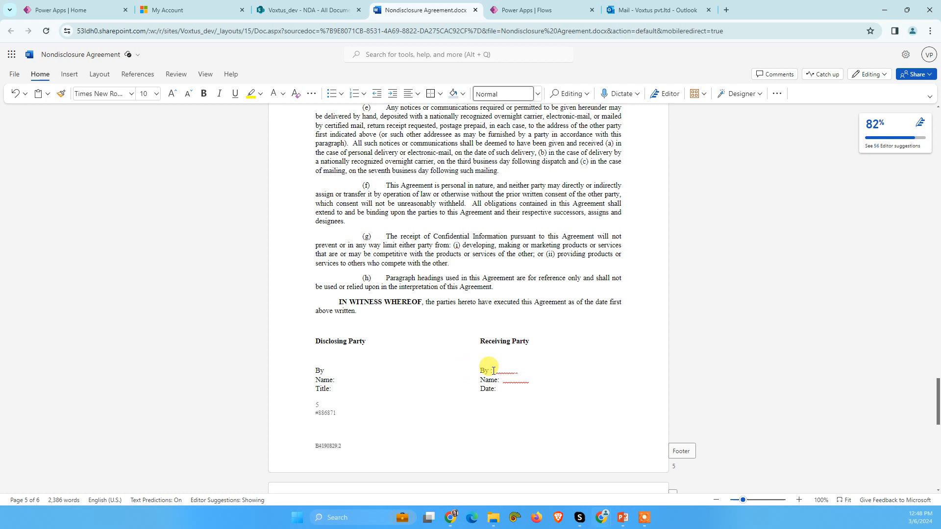
left_click_drag(496, 371, 534, 384)
left_click(509, 391)
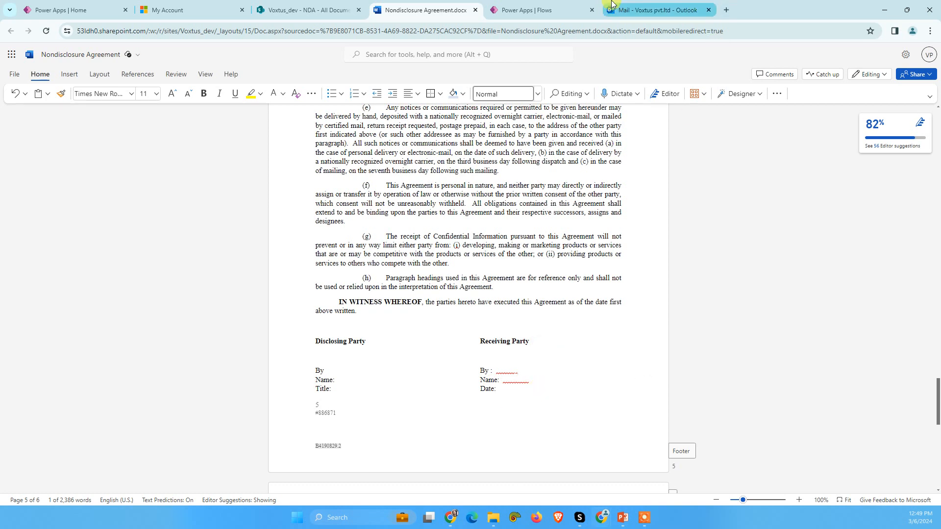
Step: Switch back to the flow and run a manual test of it
left_click(559, 9)
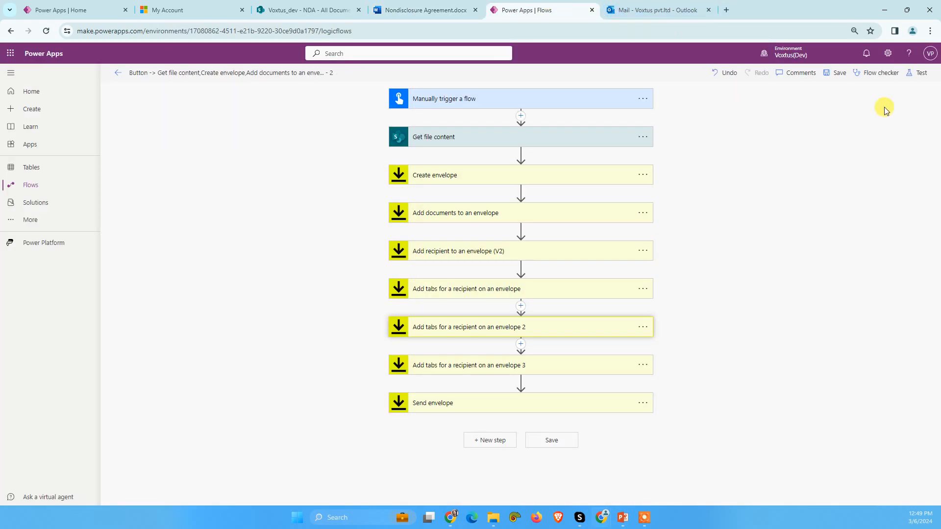
left_click(917, 72)
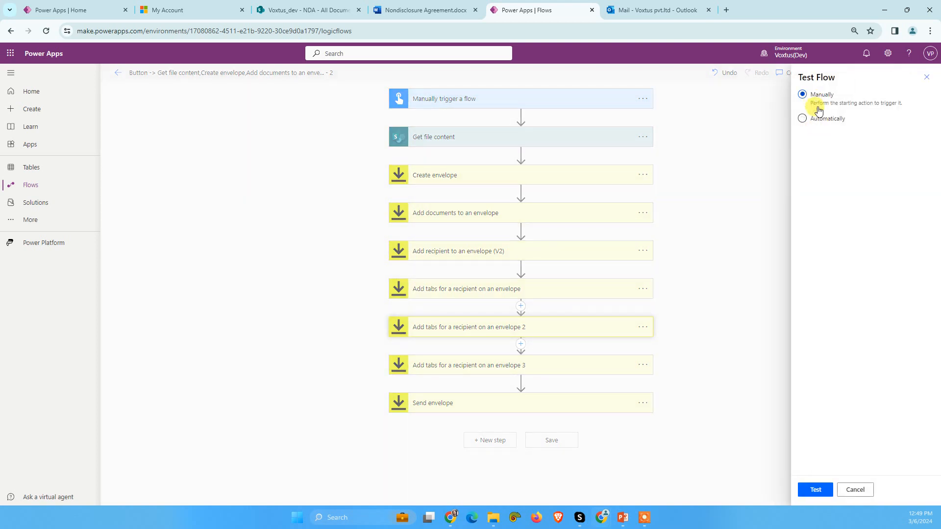
left_click(816, 490)
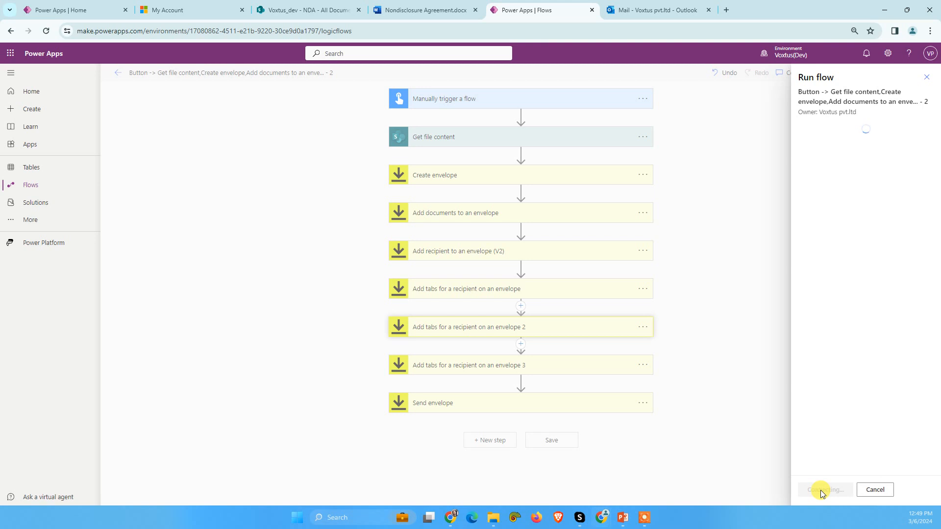
left_click(817, 490)
left_click(816, 490)
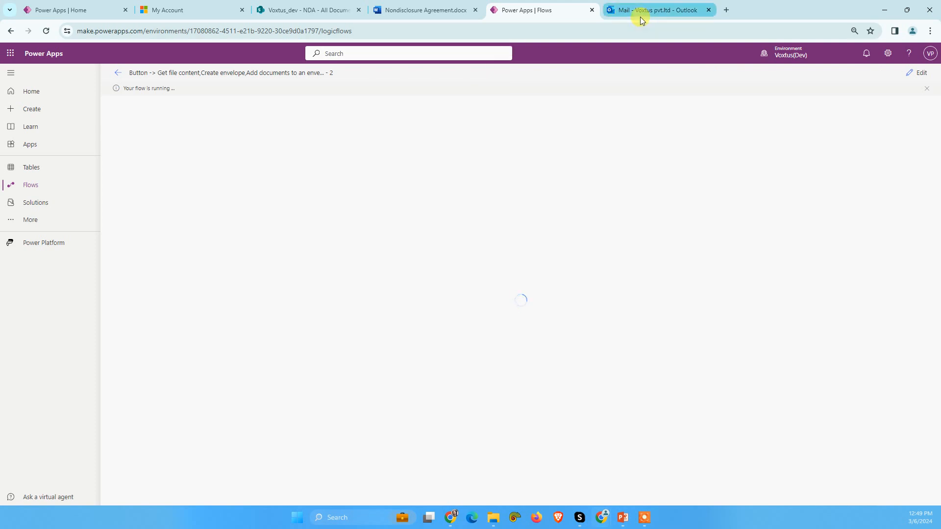
Step: Switch to Outlook, open the newest NDA Signature Request mail and open its document for review in DocuSign
mouse_move(640, 18)
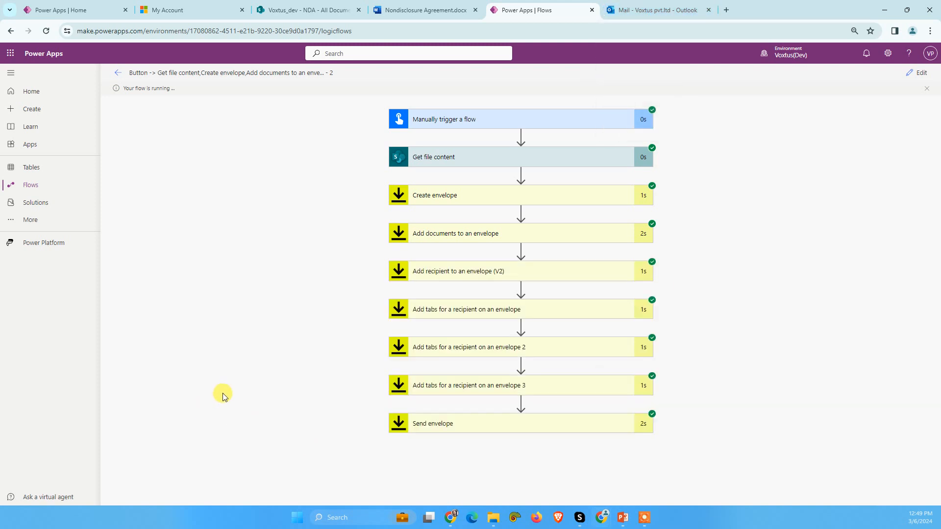
left_click(652, 10)
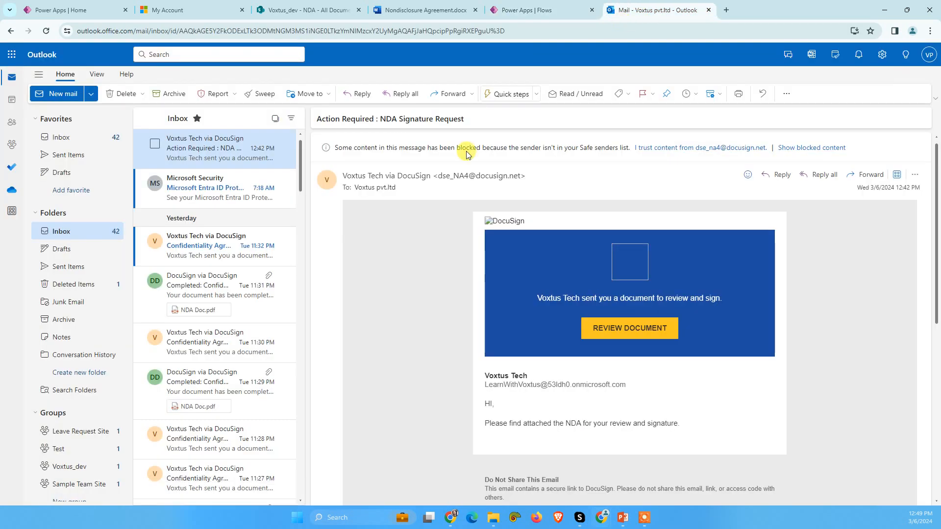
left_click(192, 193)
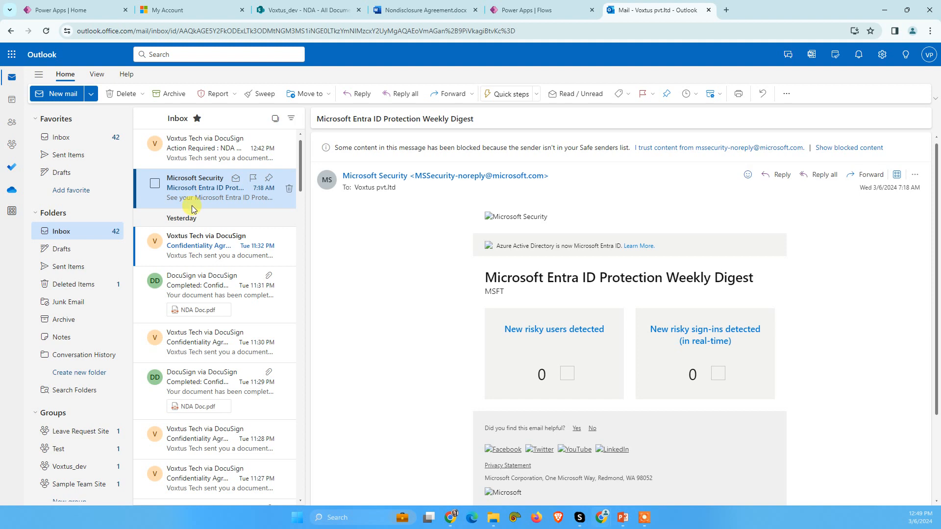
left_click(196, 144)
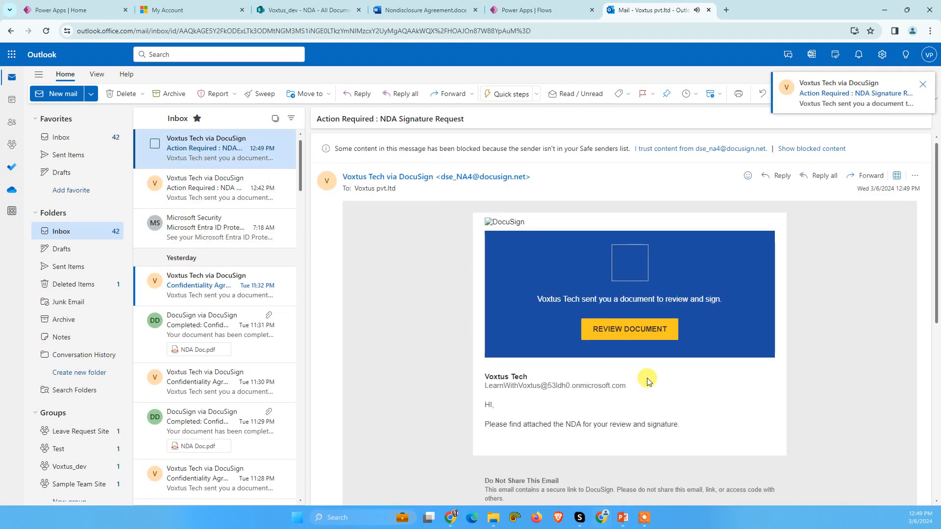
left_click(635, 327)
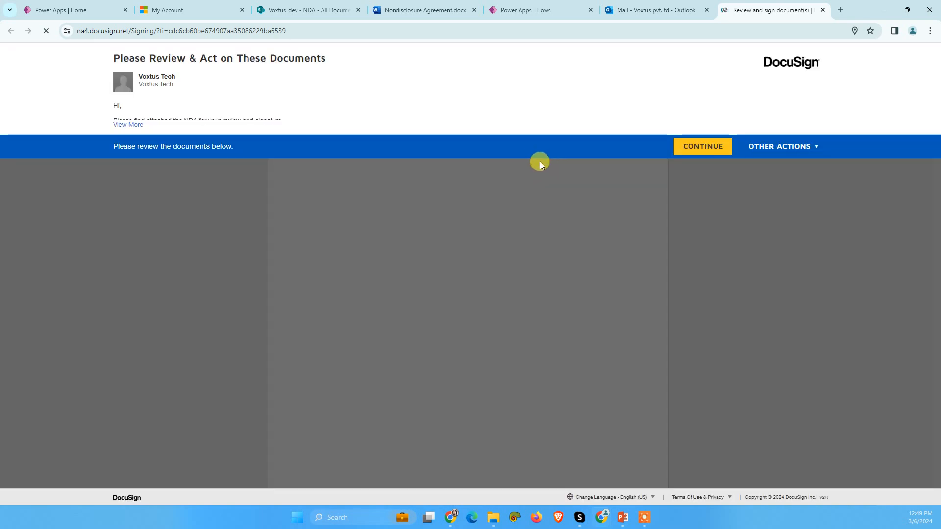
Step: Continue to the NDA, start signing and inspect the prefilled field on the Receiving Party's Name line
left_click(683, 151)
left_click(247, 115)
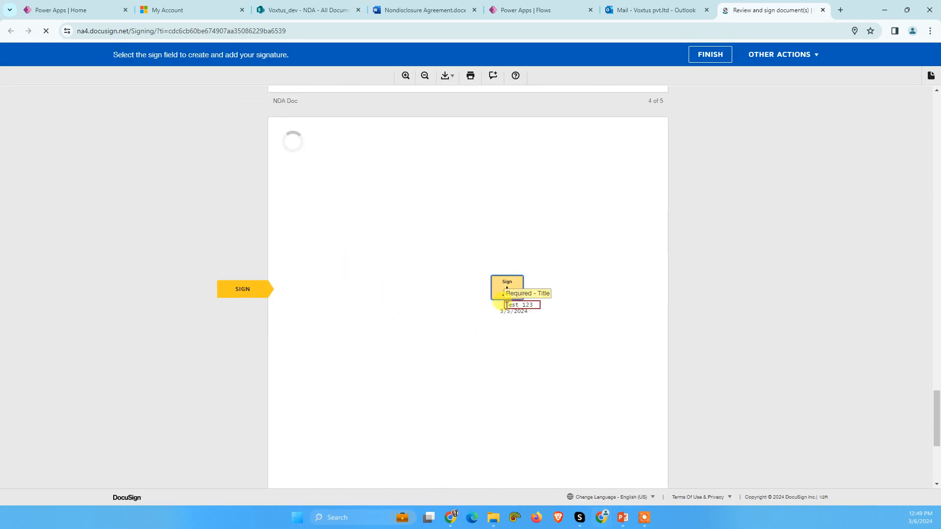
left_click_drag(507, 305, 531, 306)
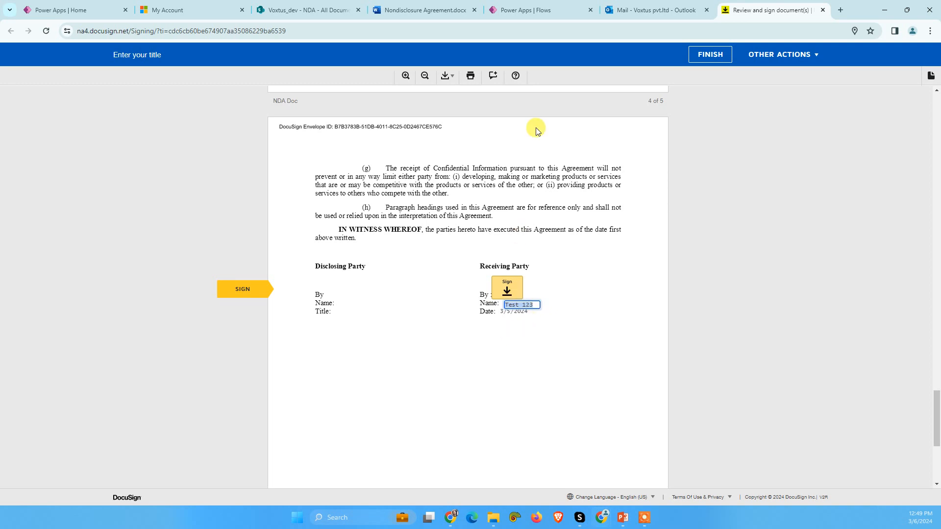
left_click(480, 308)
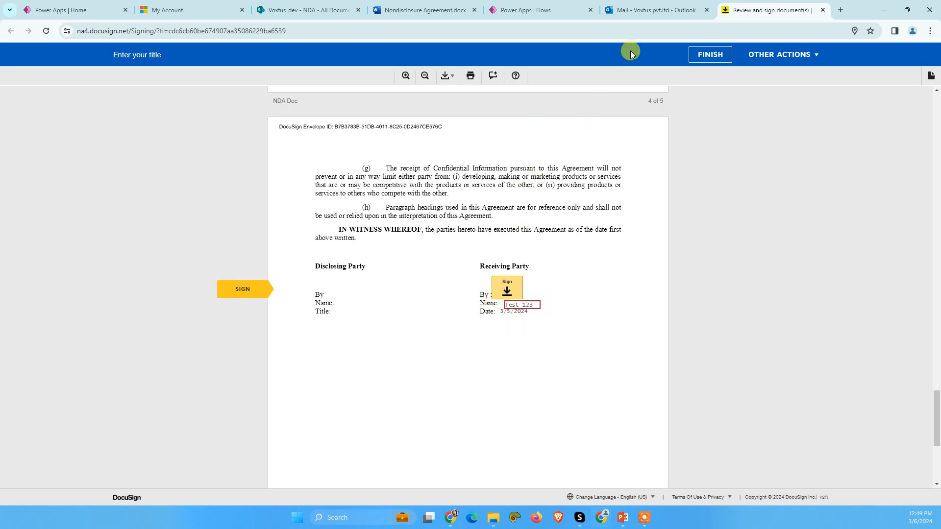
Step: In the flow, expand the first two Add tabs actions, set the tab type of the /RPName/ one to Text and save the flow
left_click(583, 8)
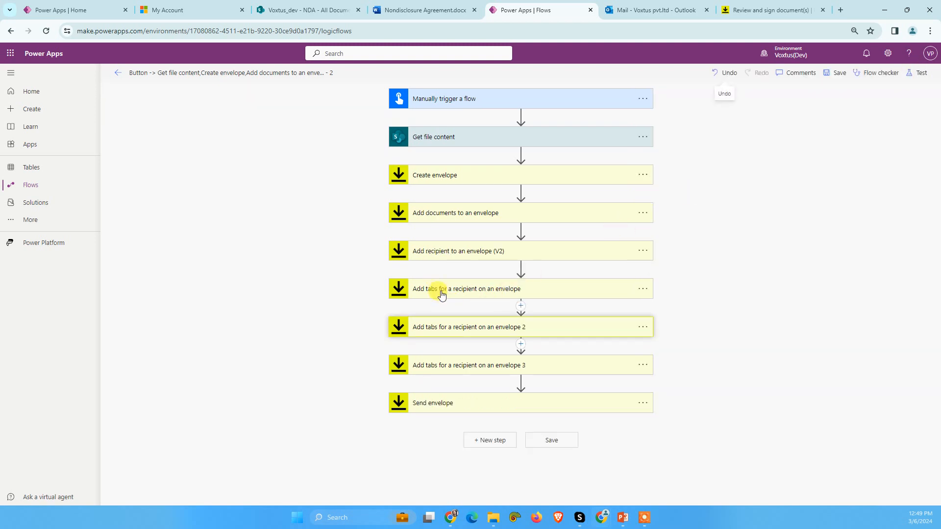
left_click(455, 296)
scroll(468, 324, "down", 2)
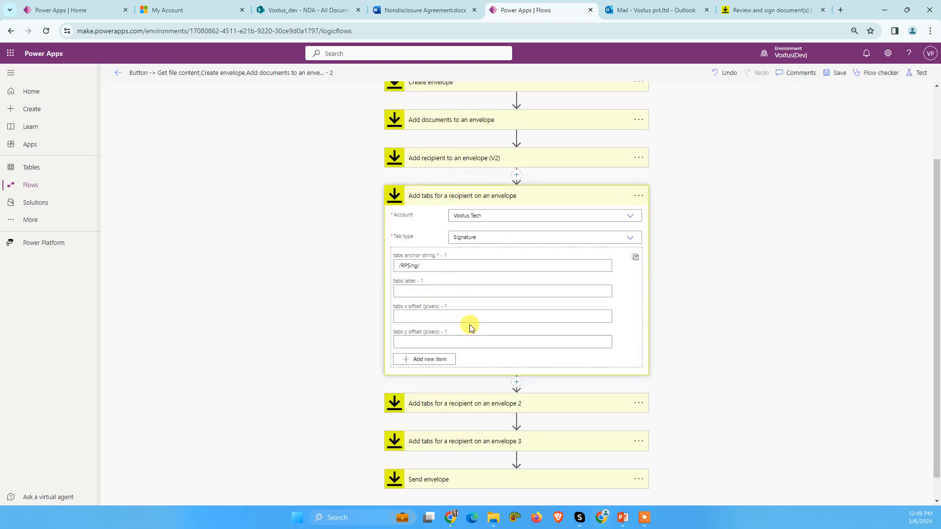
left_click(442, 378)
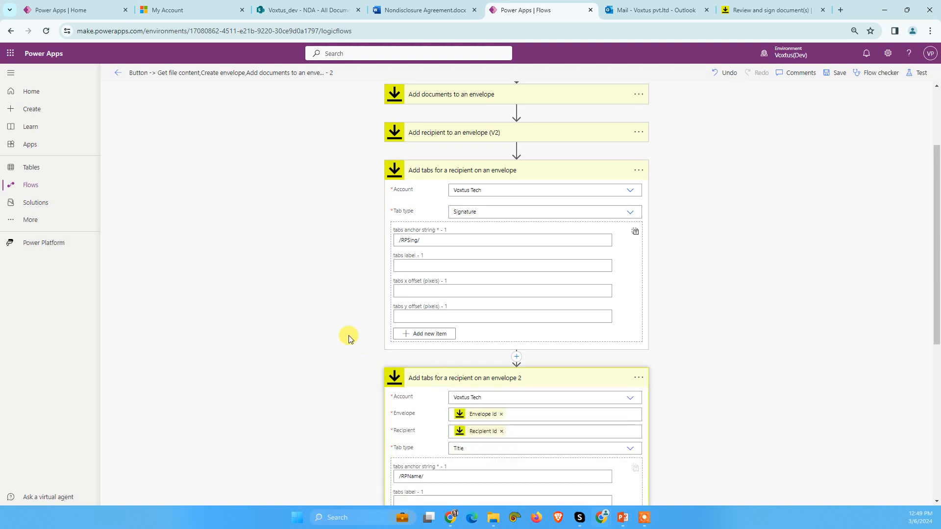
scroll(348, 338, "down", 2)
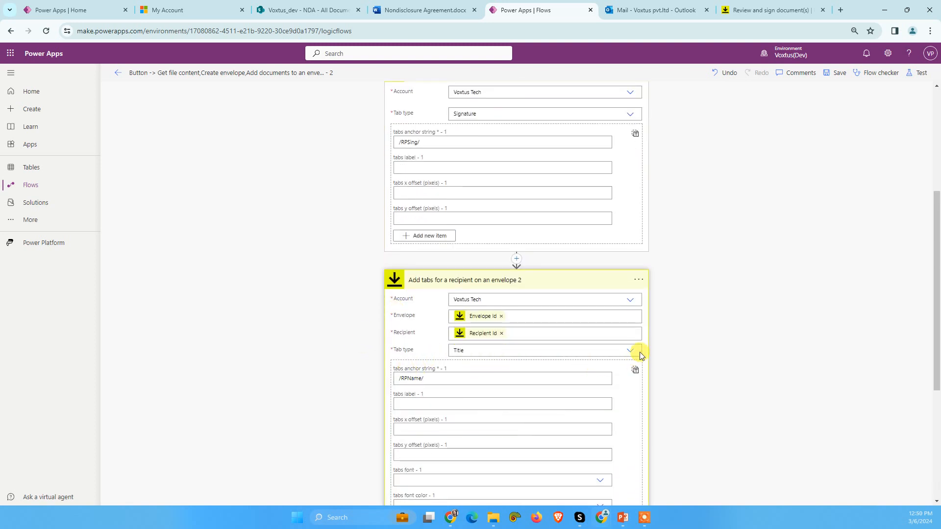
left_click(601, 350)
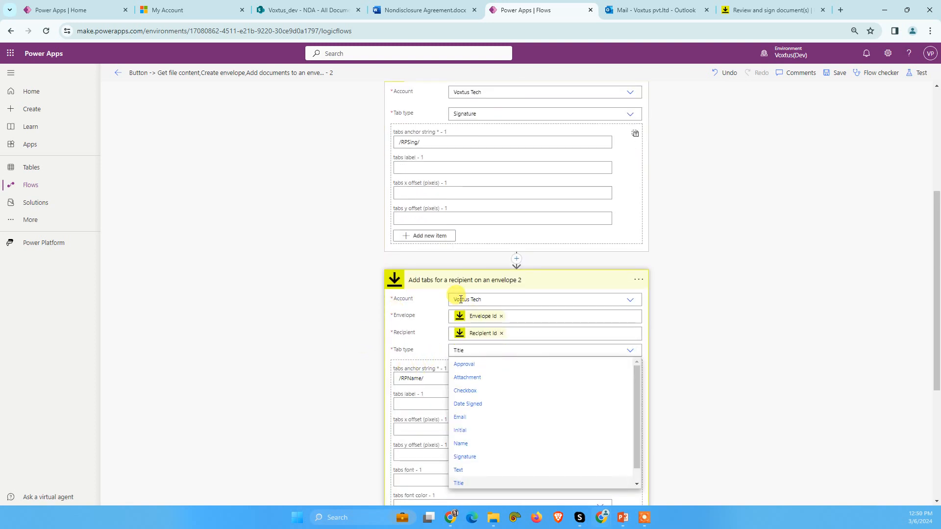
scroll(461, 299, "down", 4)
left_click(458, 274)
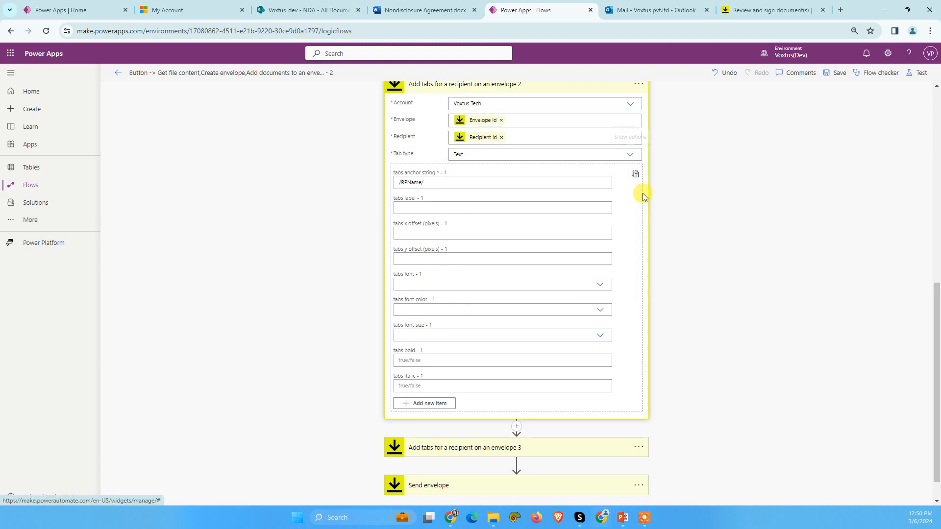
left_click(836, 73)
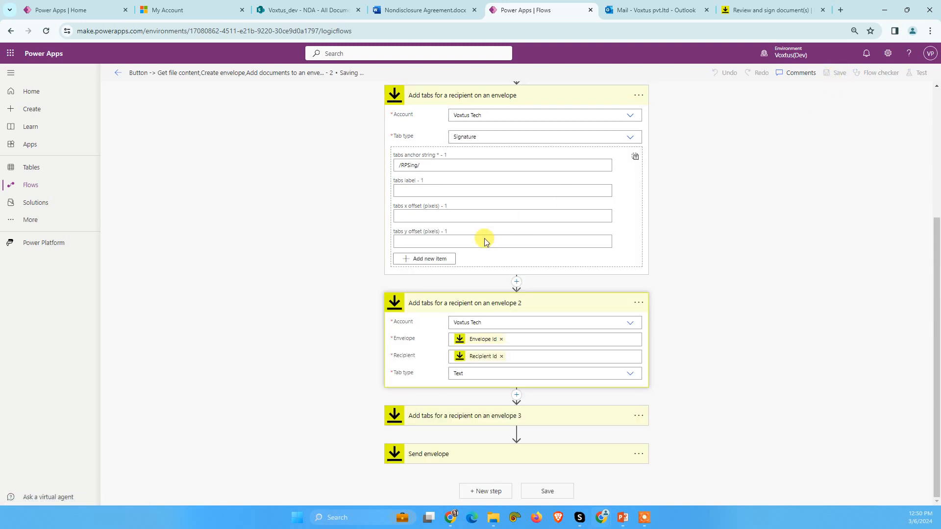
Step: Review the tab types and anchor strings of the three Add tabs actions, expanding the third one
scroll(426, 284, "down", 4)
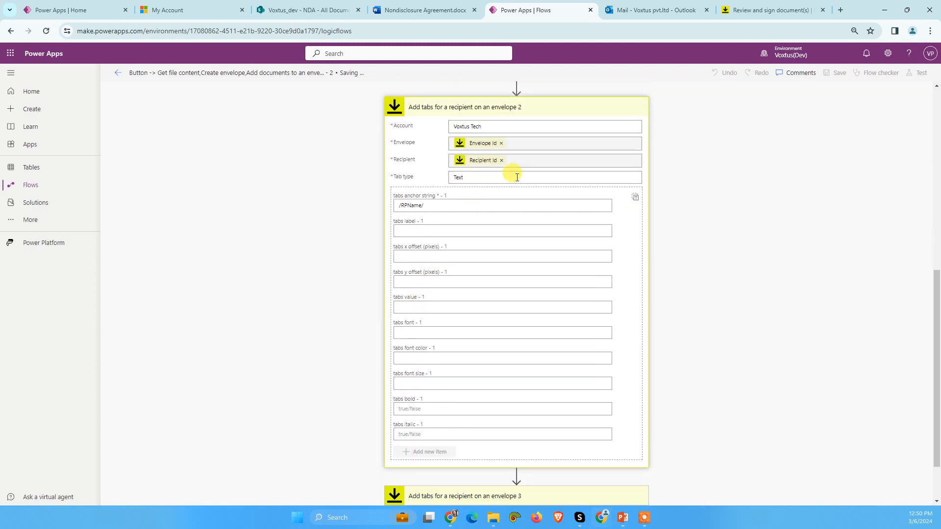
scroll(519, 178, "up", 5)
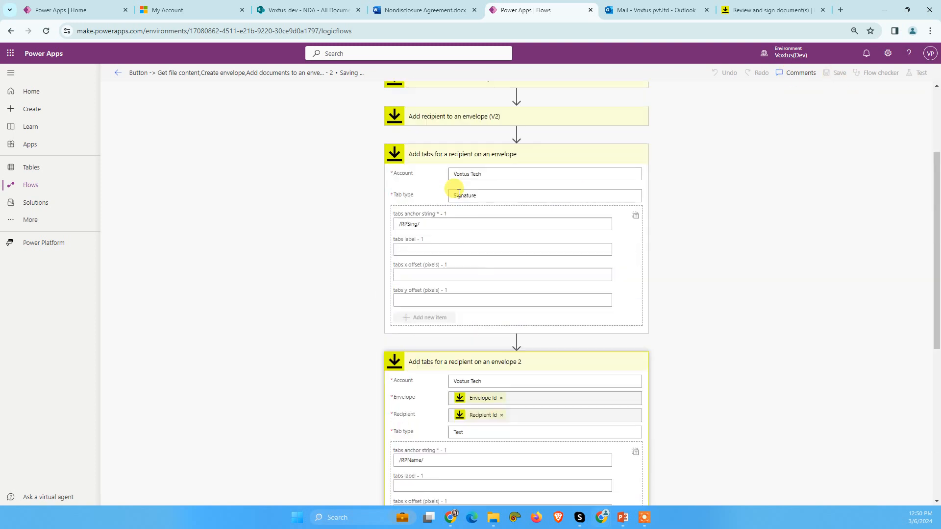
scroll(470, 255, "down", 3)
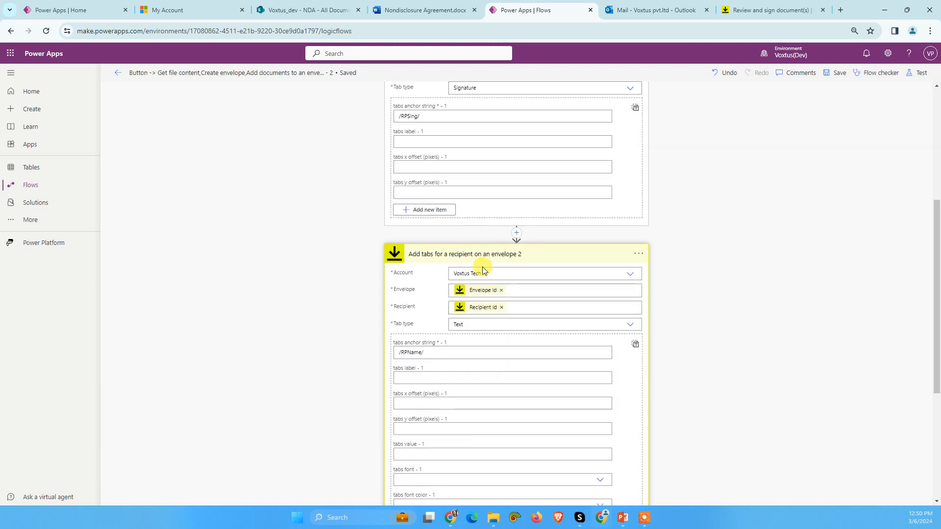
scroll(483, 271, "down", 2)
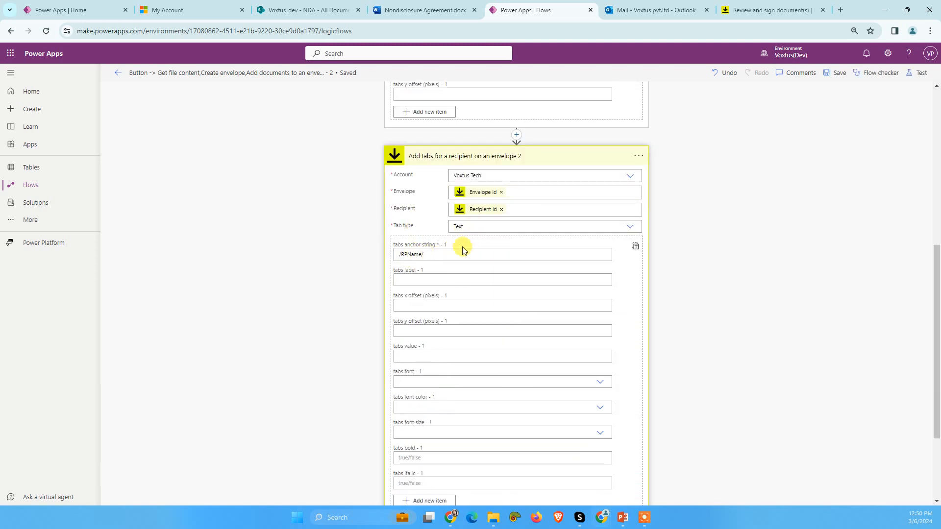
scroll(421, 262, "down", 3)
left_click(448, 414)
scroll(319, 256, "down", 3)
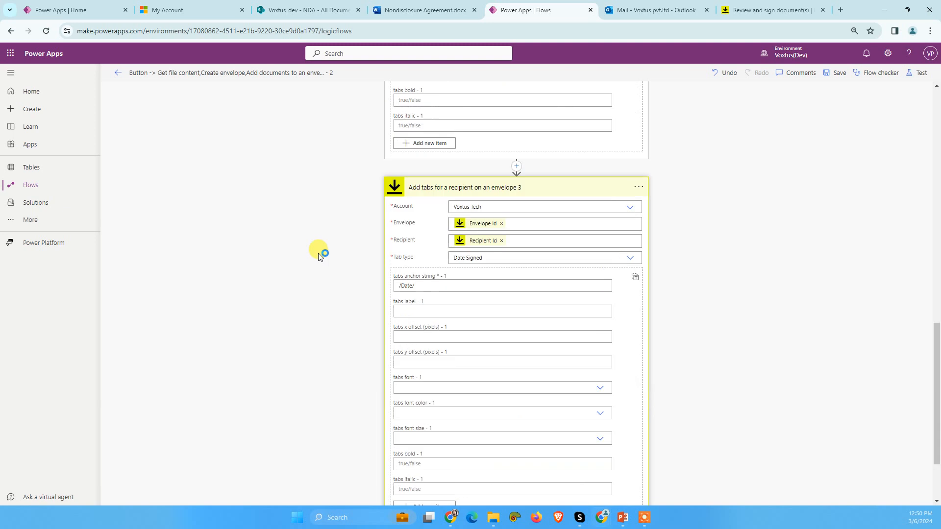
Step: Save the flow, close the DocuSign signing page without keeping its changes and return to the flow
scroll(319, 256, "down", 2)
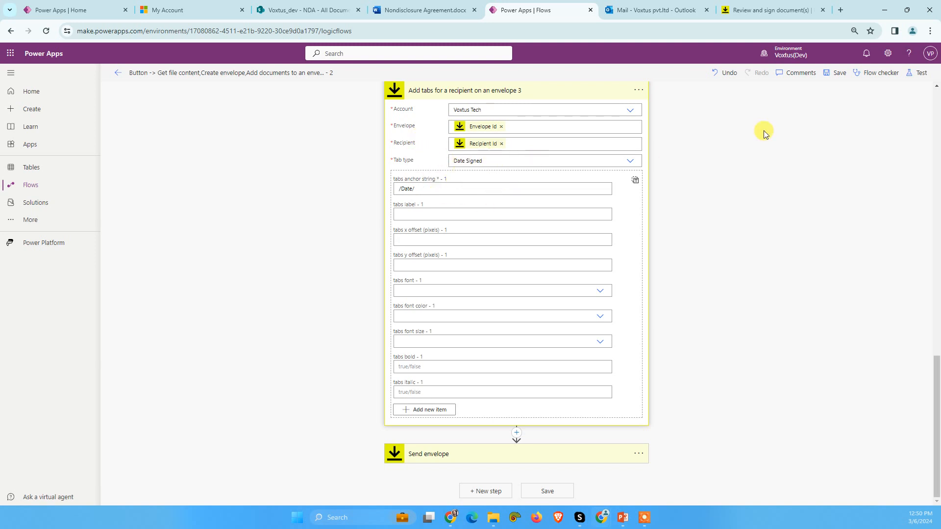
left_click(835, 72)
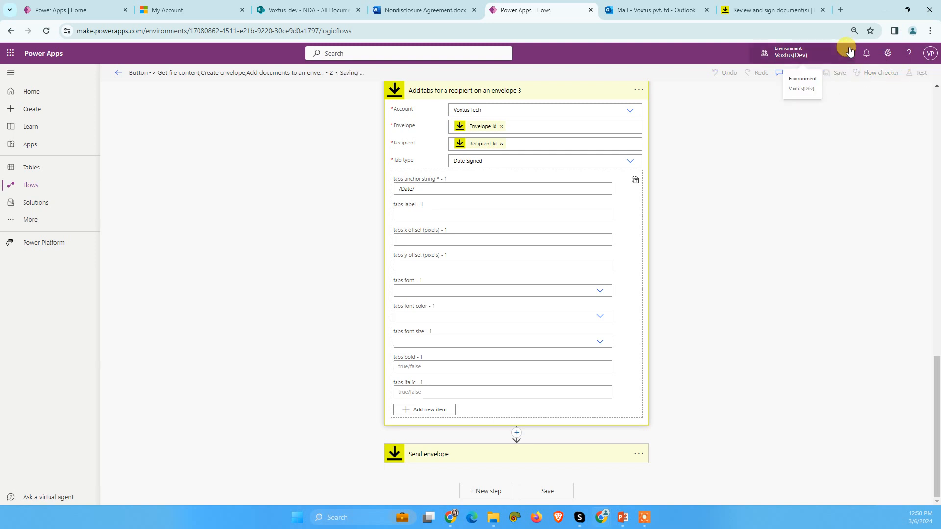
left_click(815, 8)
left_click(823, 9)
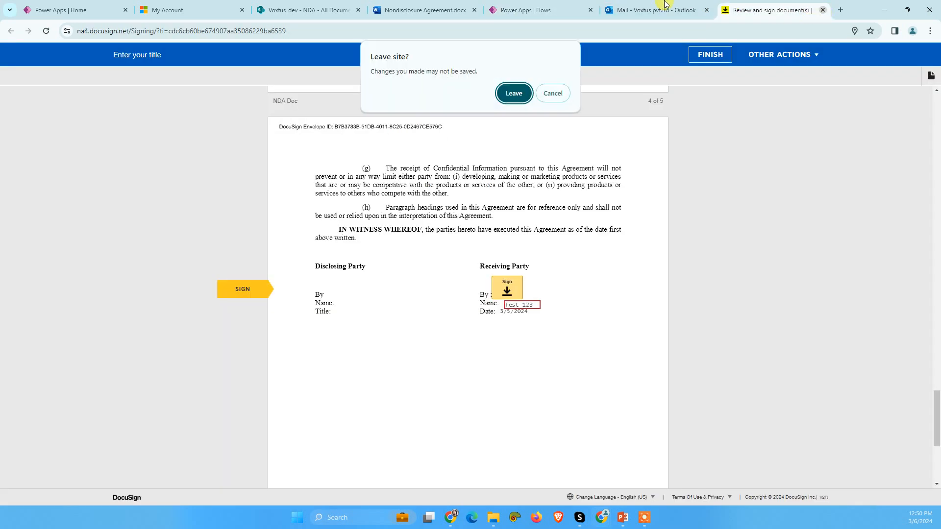
left_click(514, 93)
left_click(539, 9)
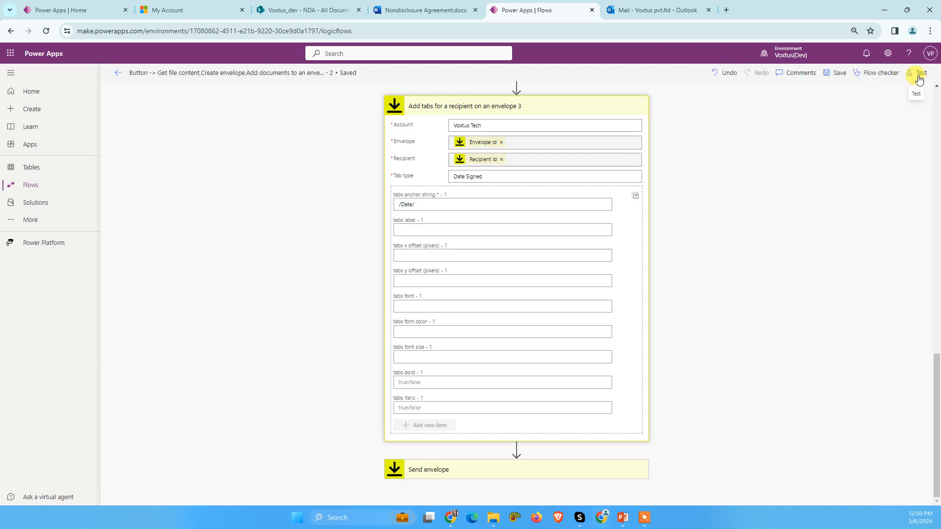
Step: Start a manual test run of the NDA envelope flow
left_click(920, 76)
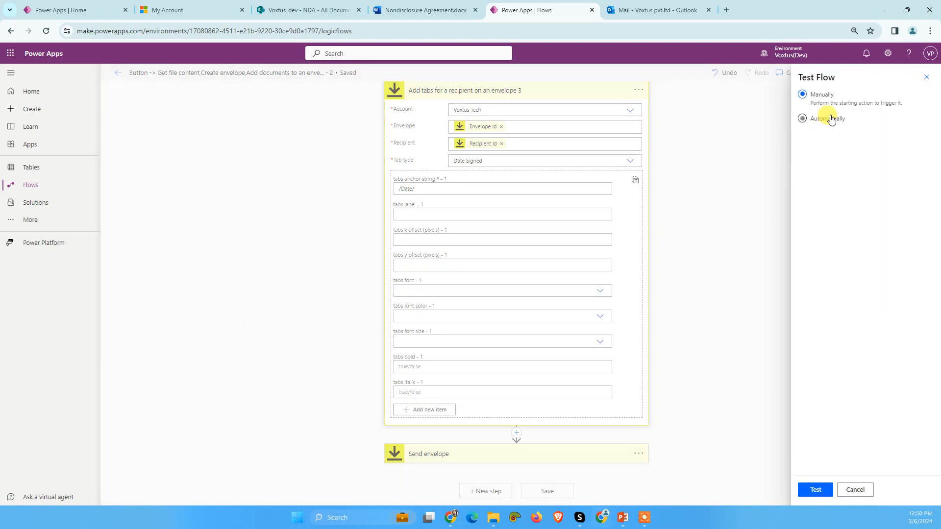
left_click(829, 119)
left_click(817, 103)
left_click(826, 491)
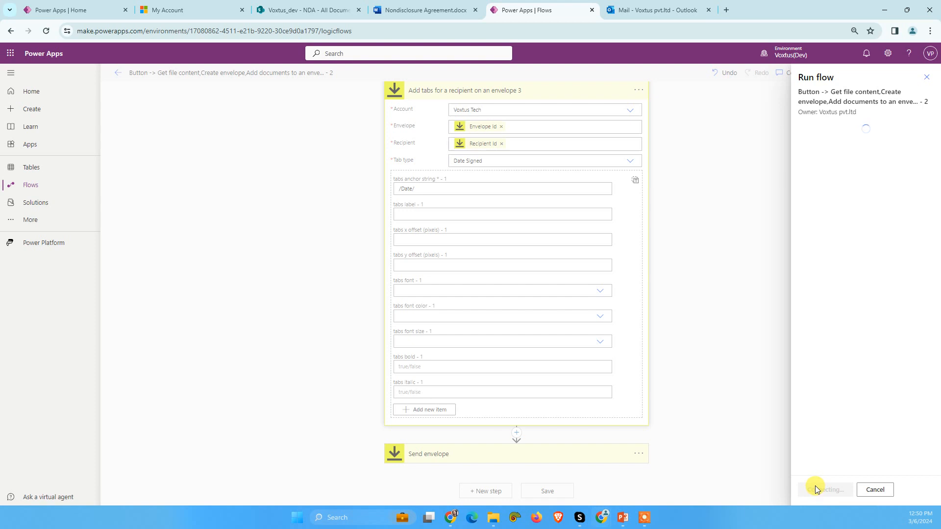
left_click(816, 489)
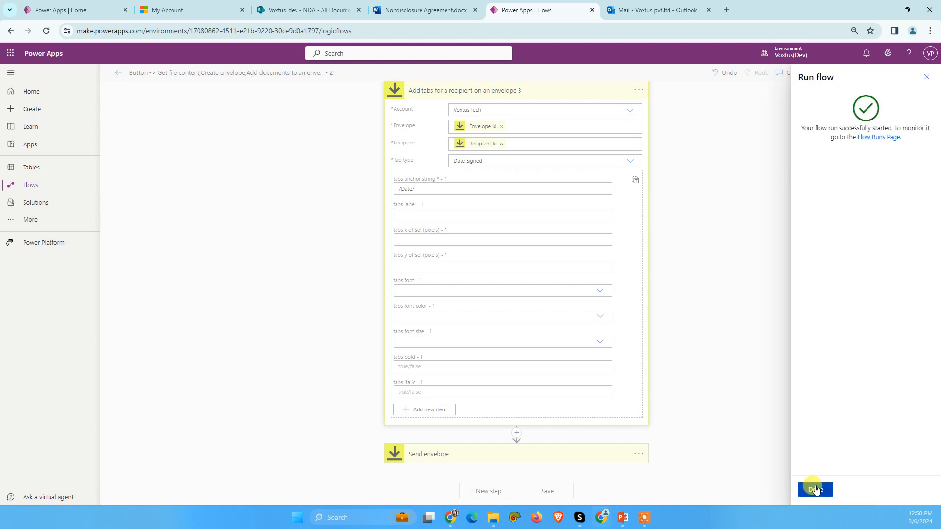
left_click(816, 490)
Step: Switch to Outlook, open the newest NDA Signature Request mail, review its document in DocuSign and start signing
left_click(625, 5)
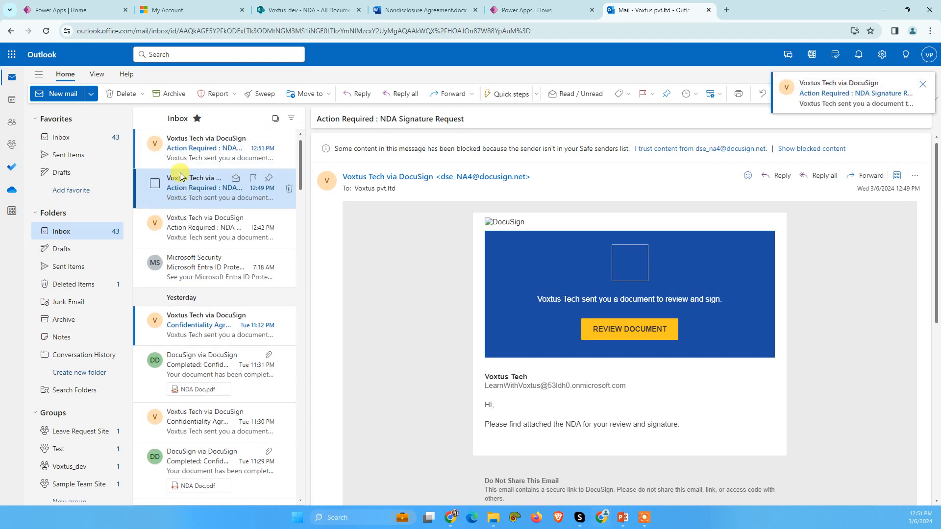
left_click(175, 149)
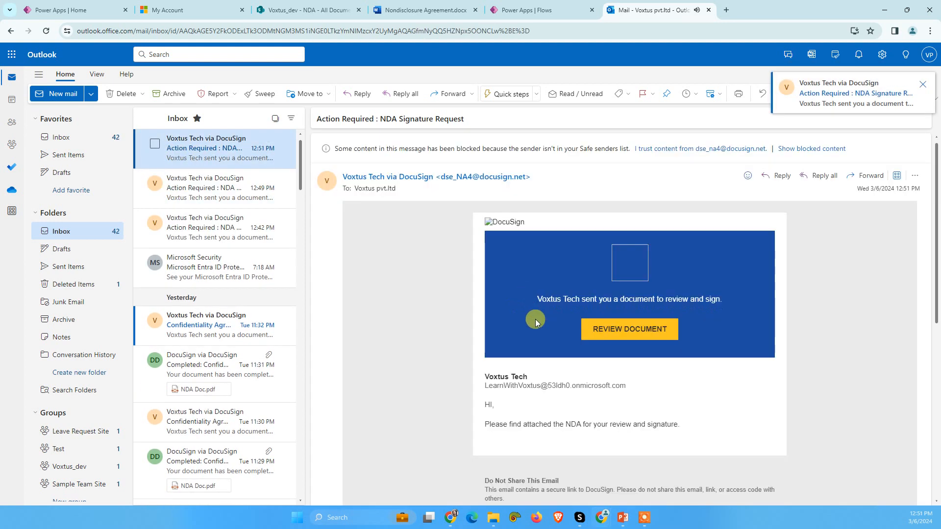
left_click(634, 331)
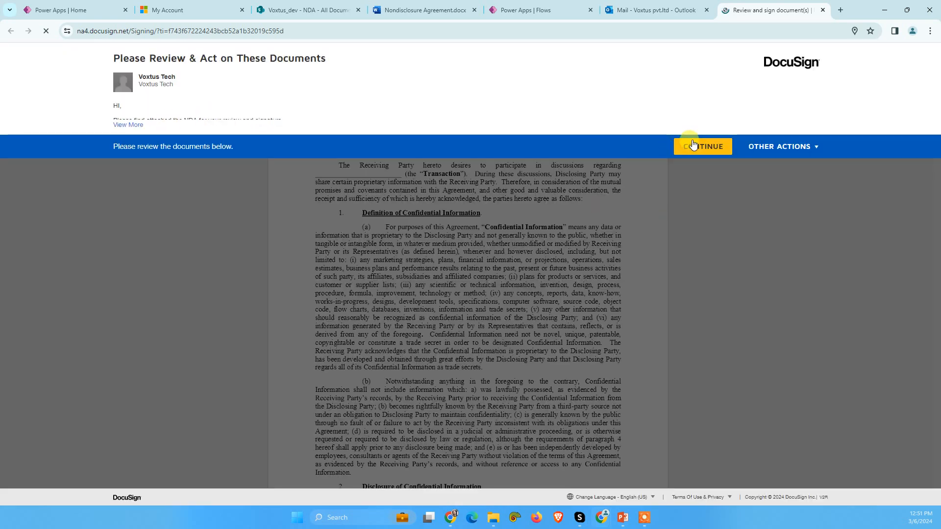
left_click(686, 145)
left_click(239, 116)
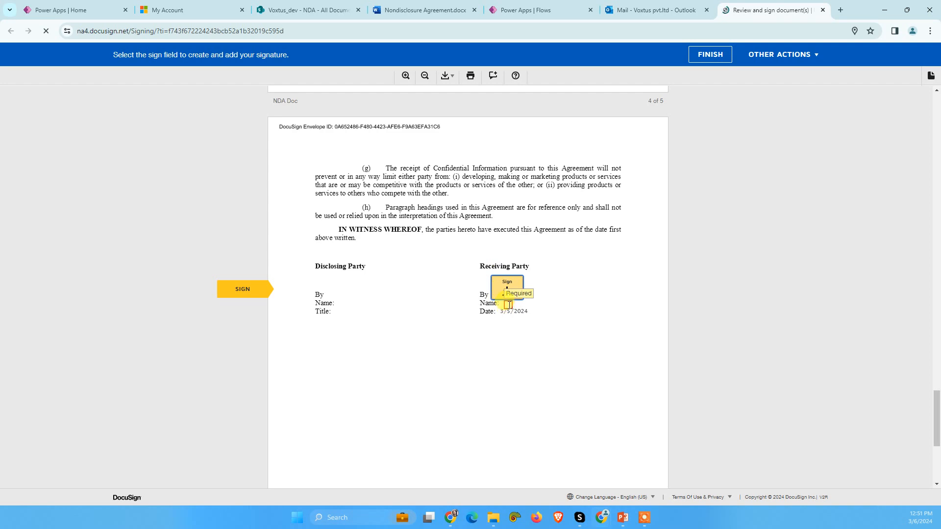
Step: Apply the saved signature for the Receiving Party, fill in the Name field as Voxtus Tech and finish signing
left_click(506, 293)
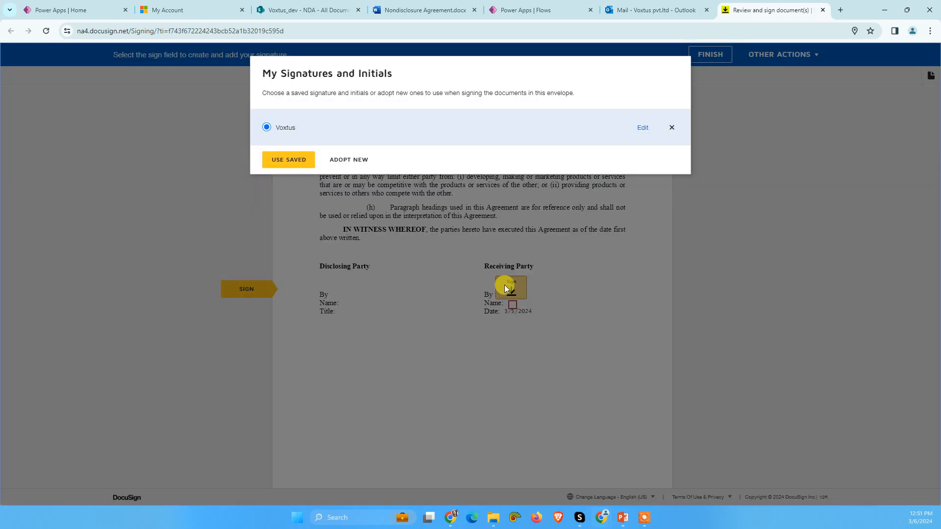
left_click(301, 160)
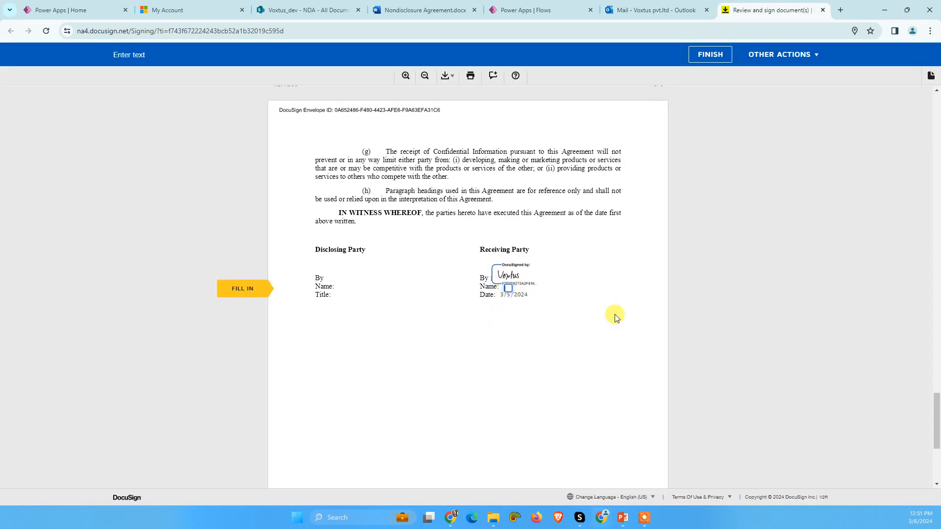
type("VOxtus Tech")
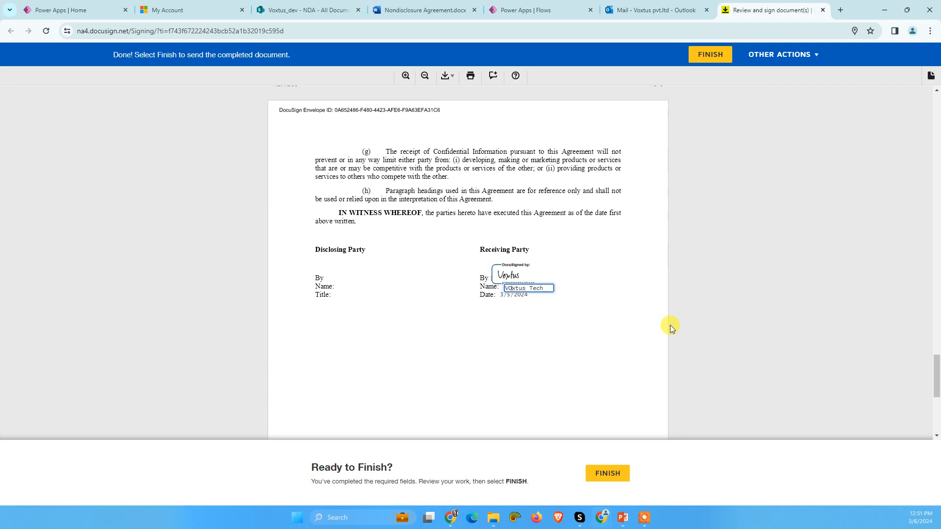
key("BackSpace")
type("o")
left_click(610, 472)
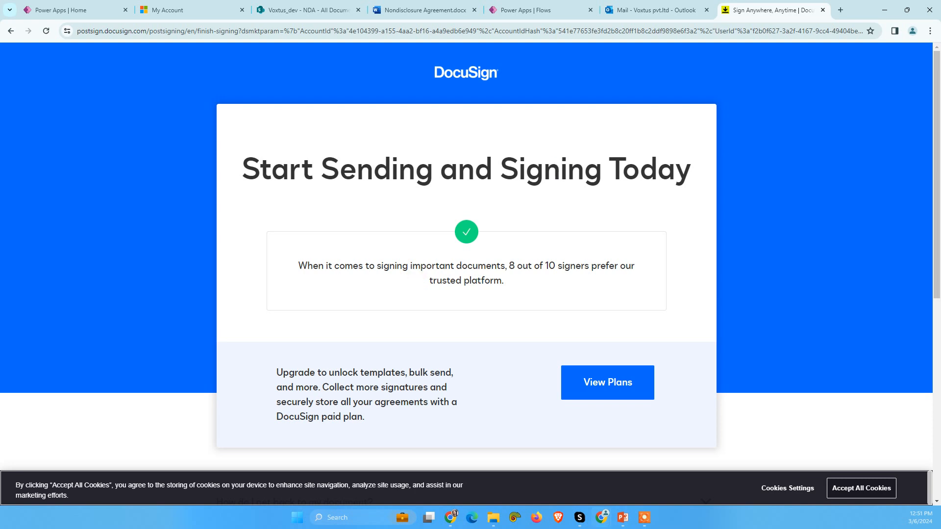
left_click(652, 5)
left_click(745, 8)
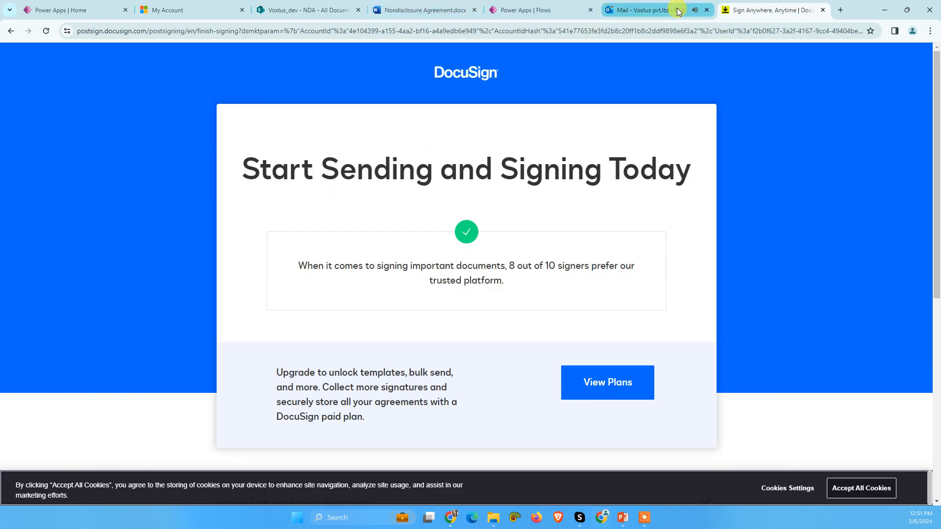
mouse_move(671, 17)
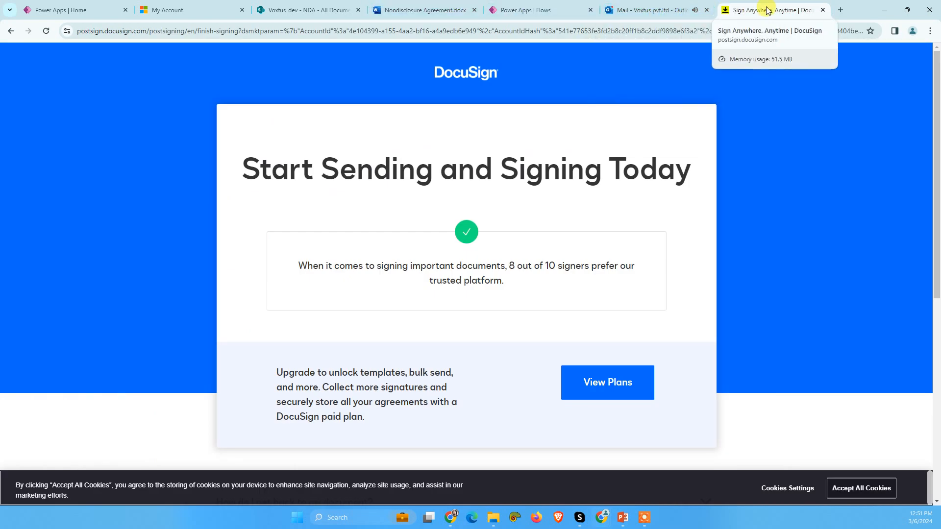
left_click(692, 6)
left_click(729, 5)
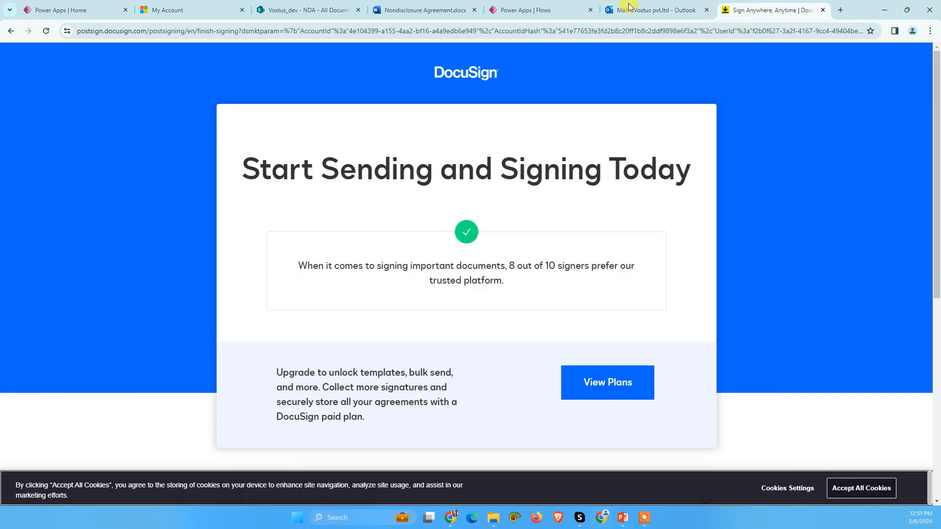
left_click(410, 4)
left_click(626, 5)
Step: Return to the Flows list in Power Apps and create an automated cloud flow with DocuSign's When an envelope status changes (Connect) (V3) trigger
left_click(546, 6)
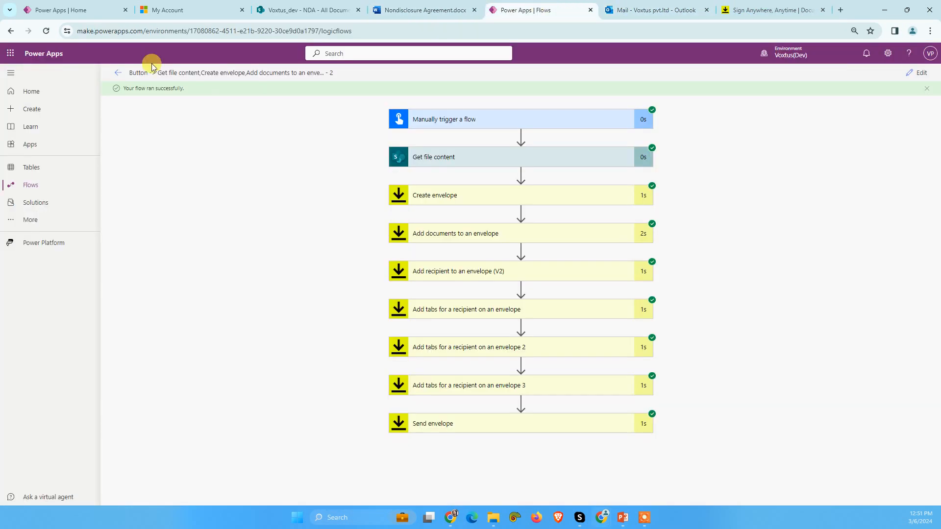
left_click(117, 72)
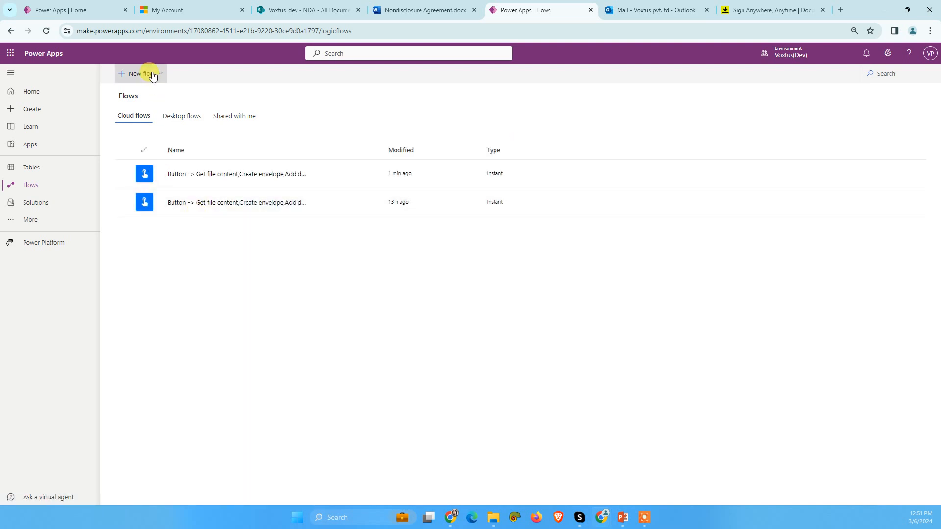
left_click(153, 76)
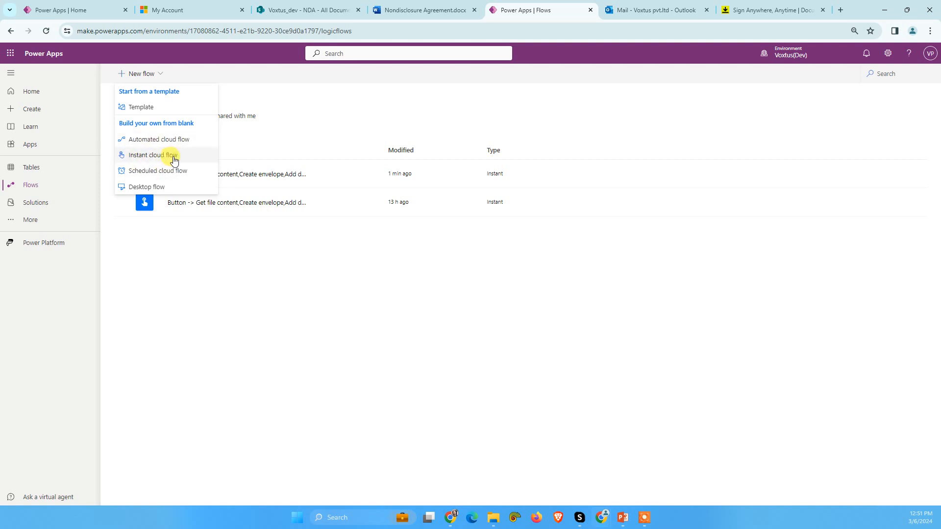
left_click(169, 140)
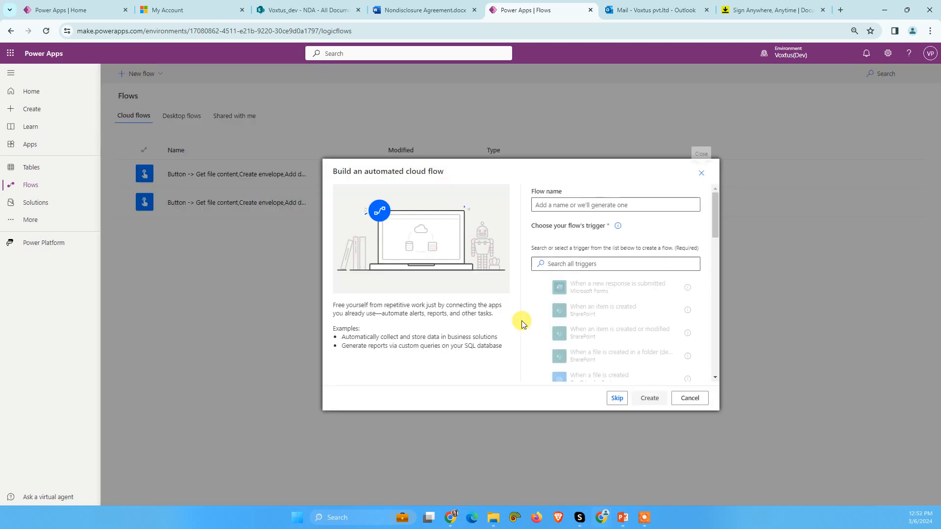
left_click(579, 264)
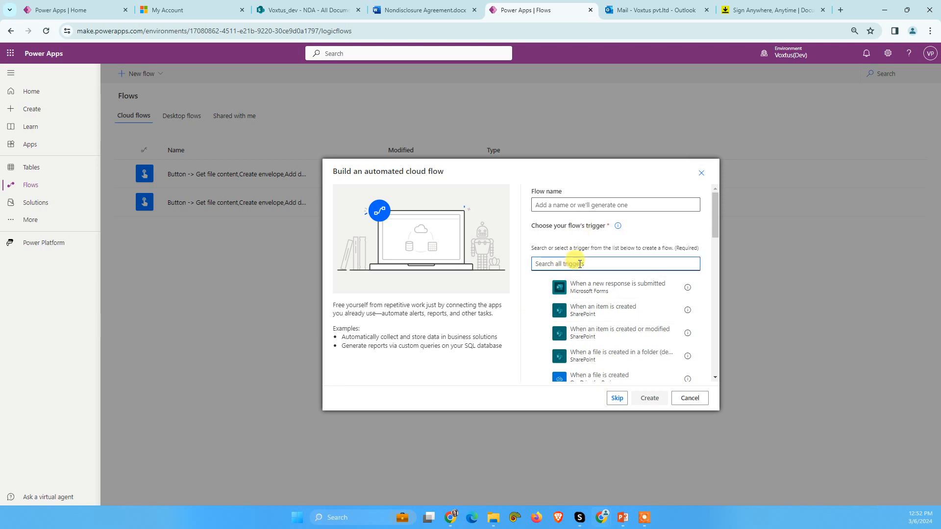
type("docusing")
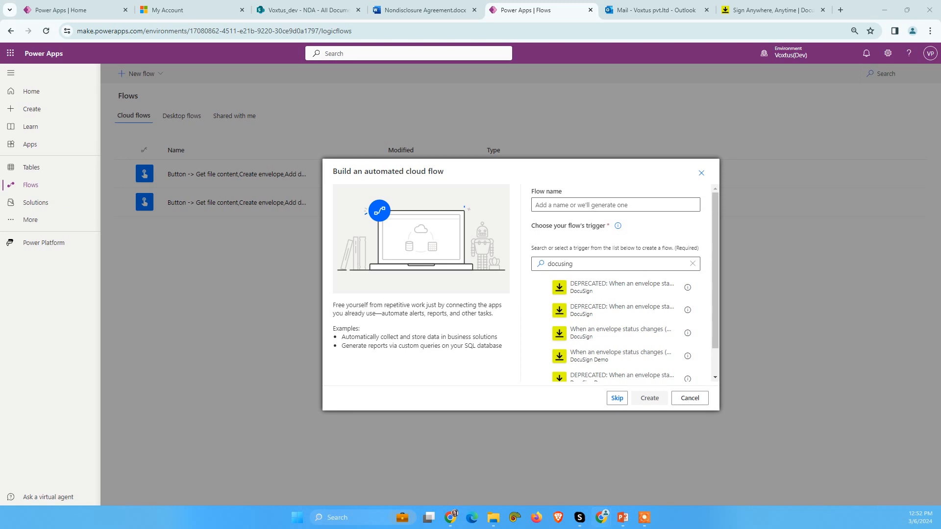
scroll(574, 334, "down", 1)
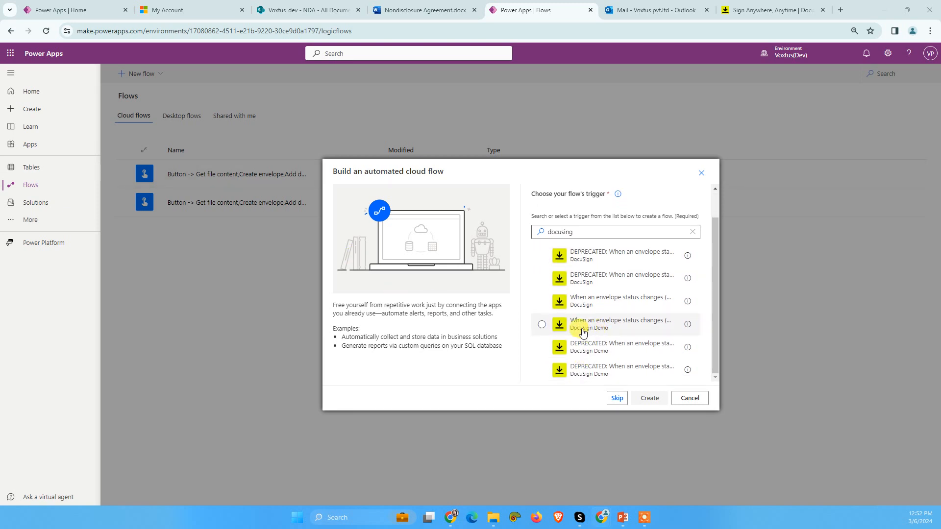
left_click(582, 307)
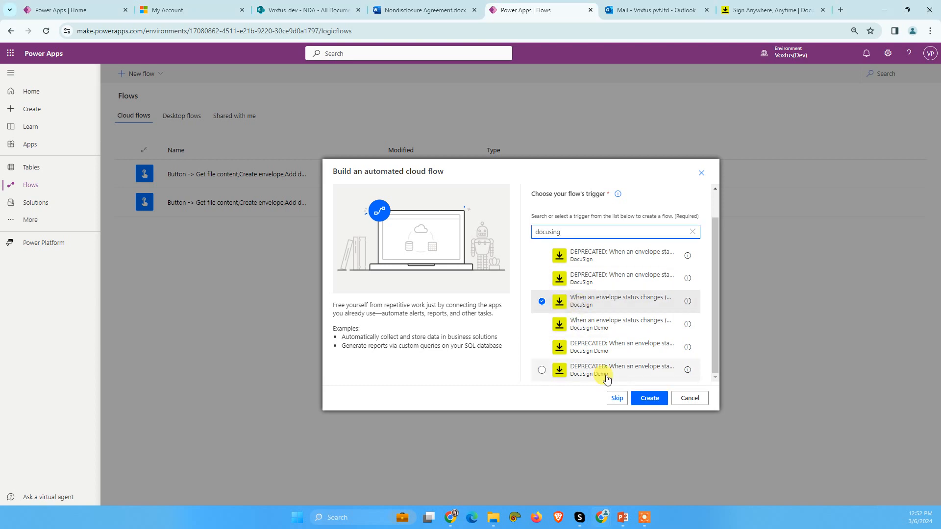
left_click(646, 399)
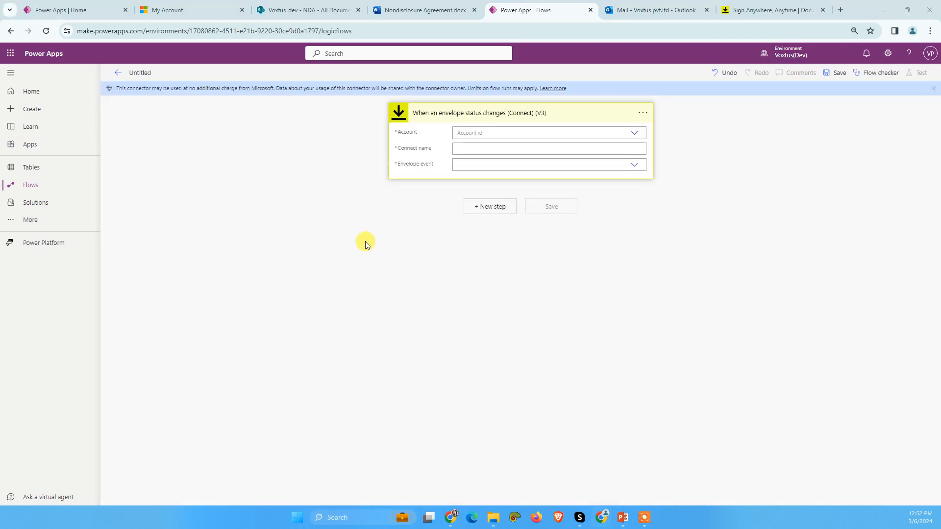
Step: Configure the trigger with account Voxtus Tech, connect name VoxtusTechConnection and envelope event envelope-completed
left_click(514, 132)
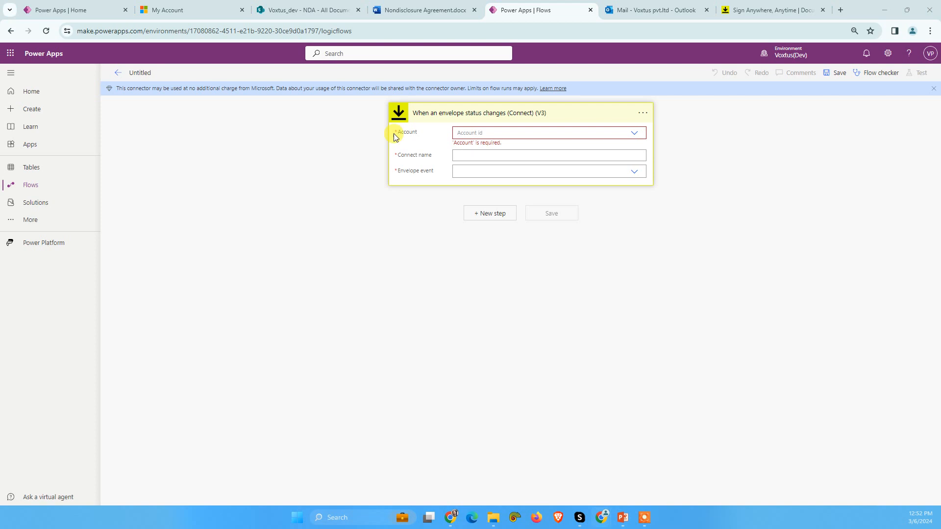
left_click(461, 133)
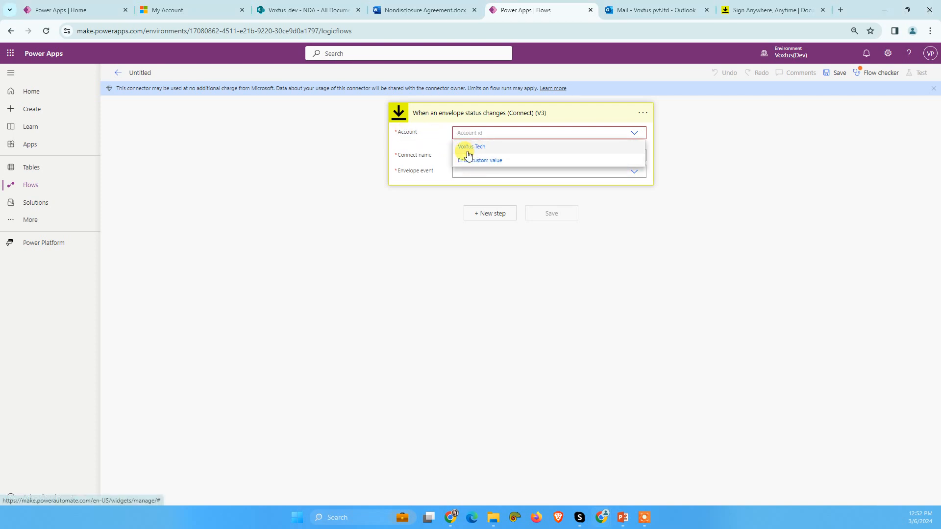
left_click(478, 149)
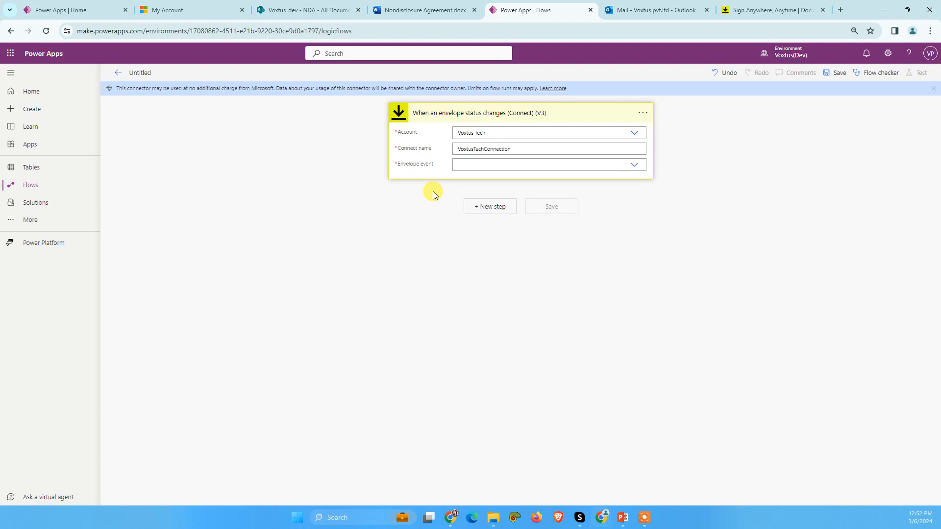
left_click(586, 167)
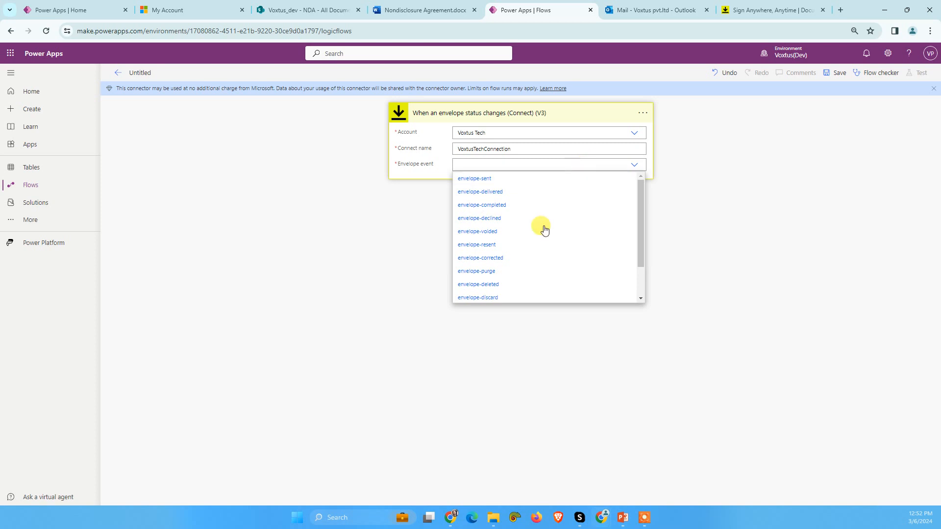
left_click(500, 211)
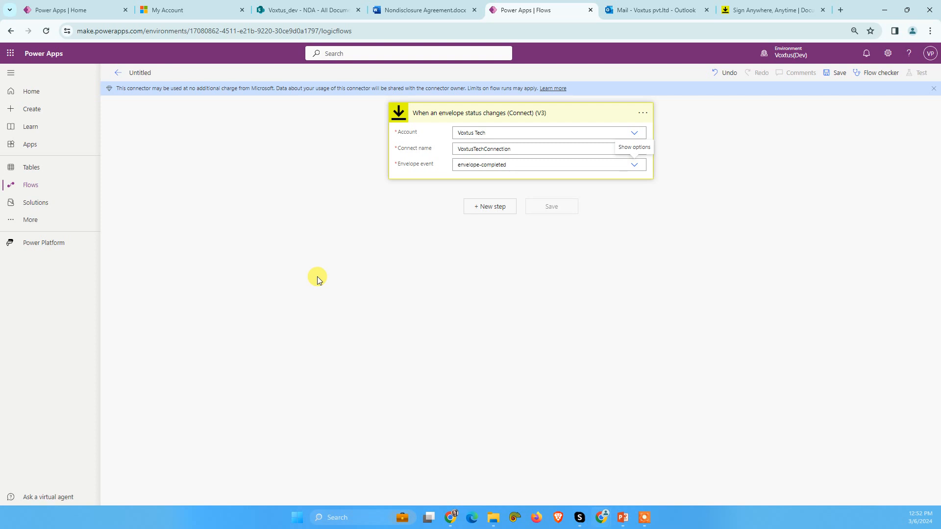
Step: Add a new step below the trigger and search the actions for getting documents from an envelope
left_click(499, 214)
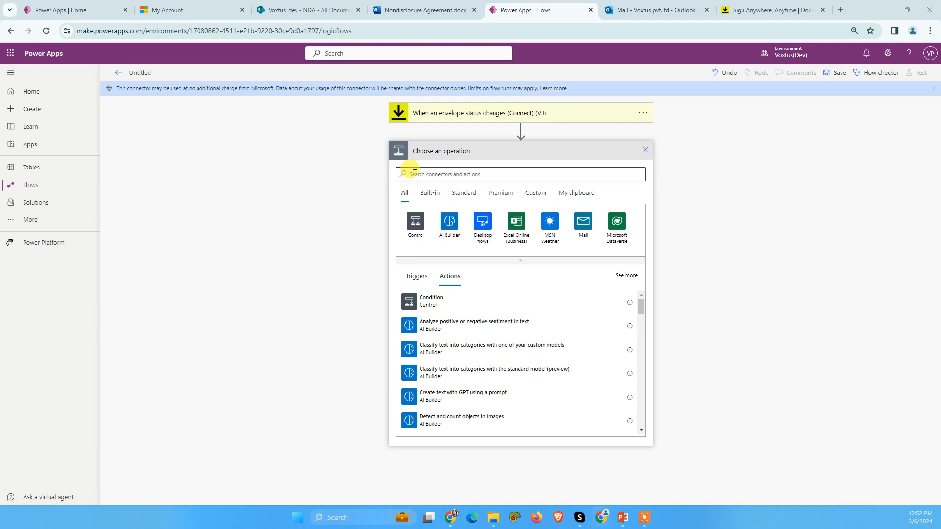
left_click(432, 177)
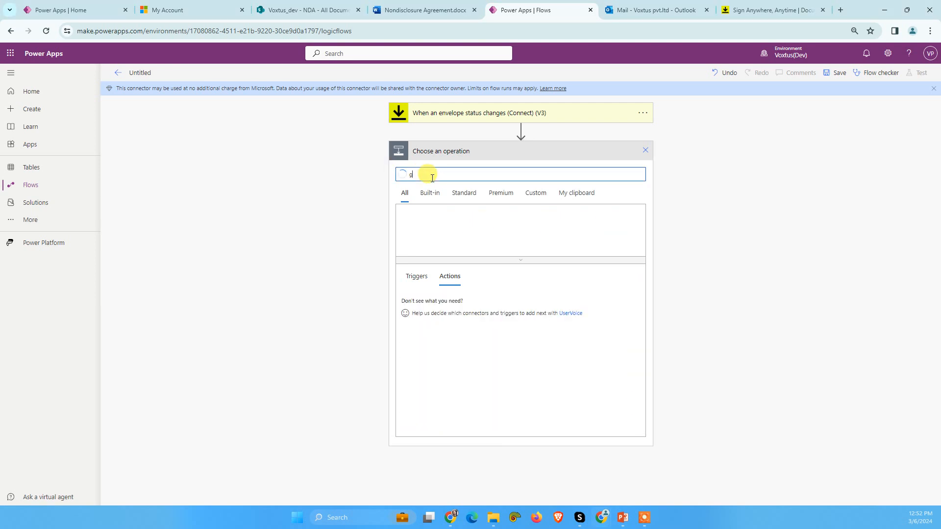
type("get documen")
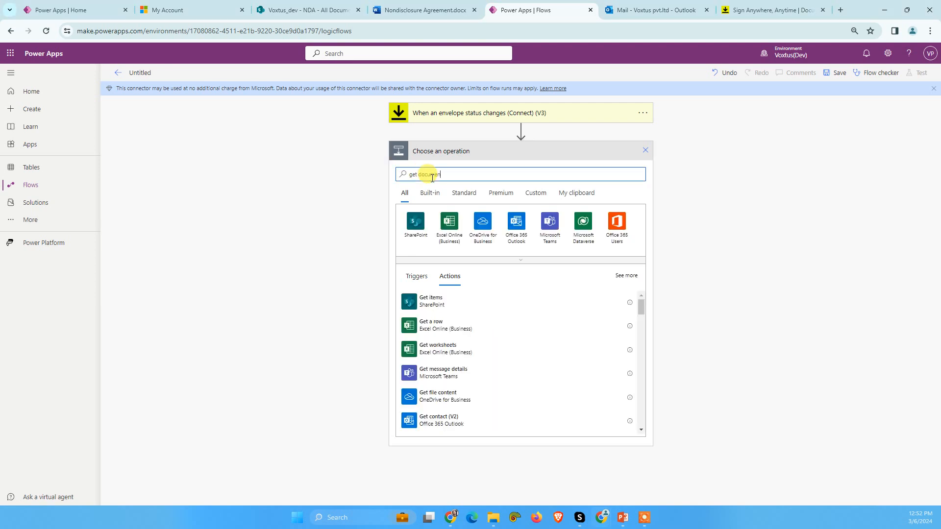
type("ts form d")
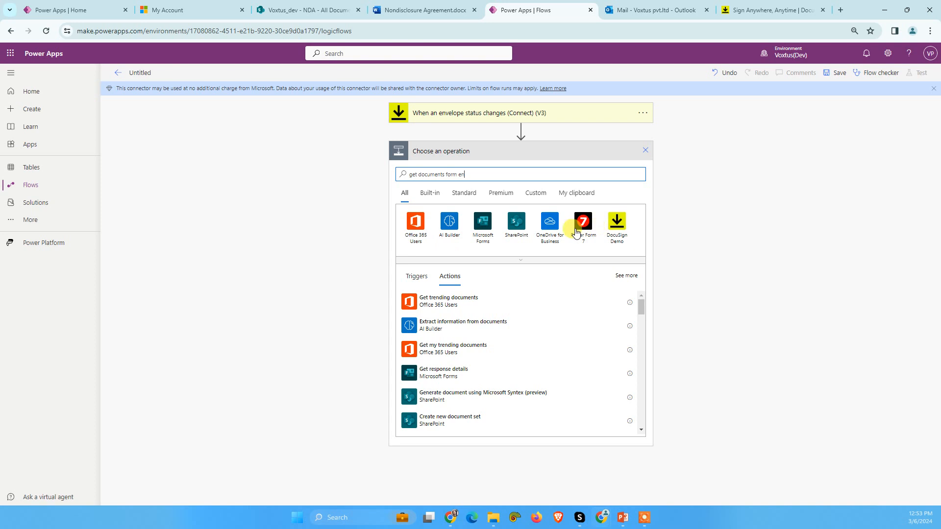
left_click(617, 221)
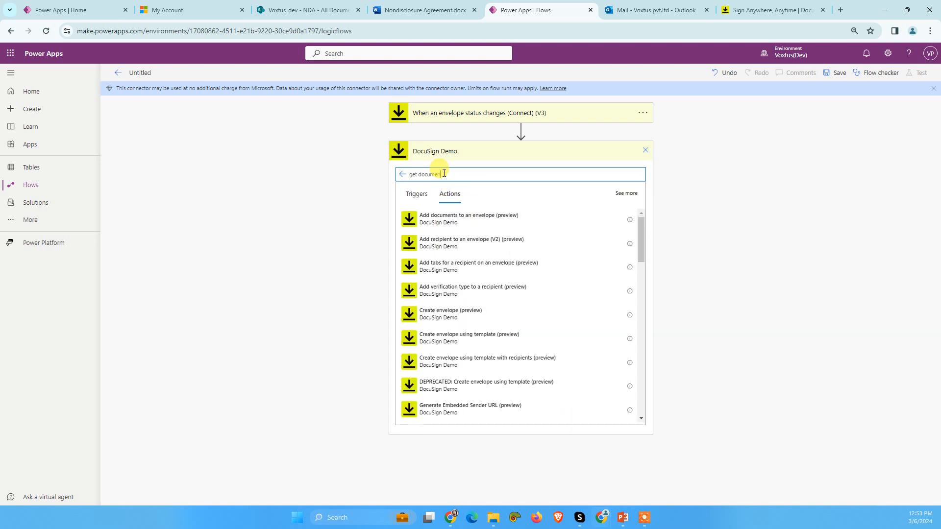
type("t")
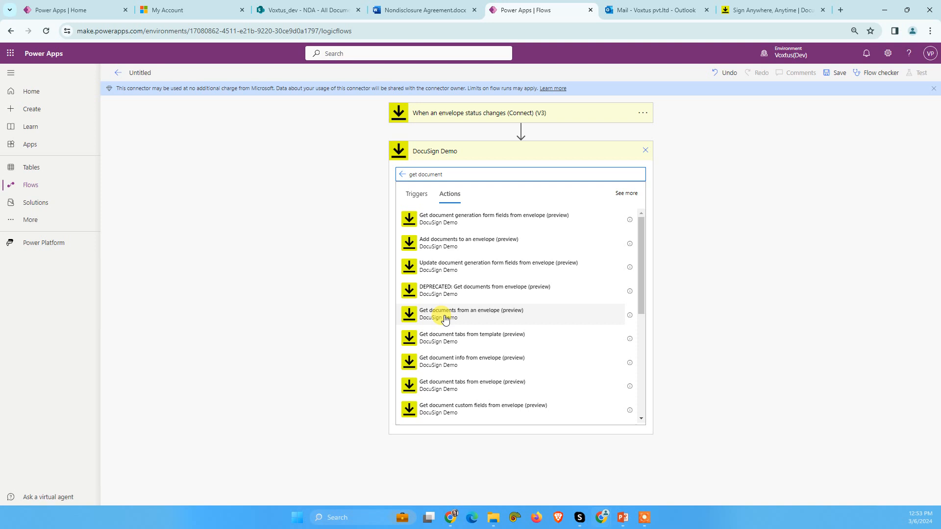
scroll(446, 373, "down", 1)
scroll(447, 381, "down", 1)
scroll(447, 381, "down", 1)
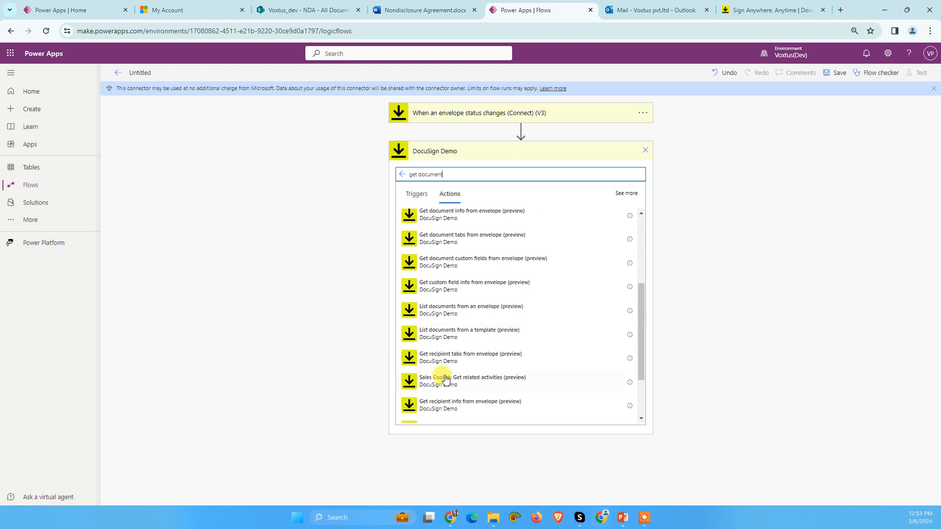
scroll(444, 376, "up", 3)
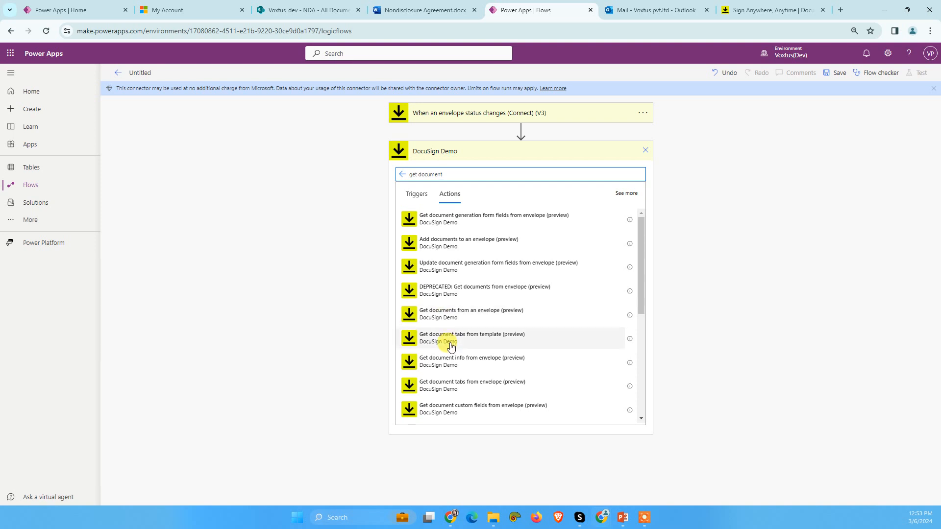
scroll(447, 346, "down", 1)
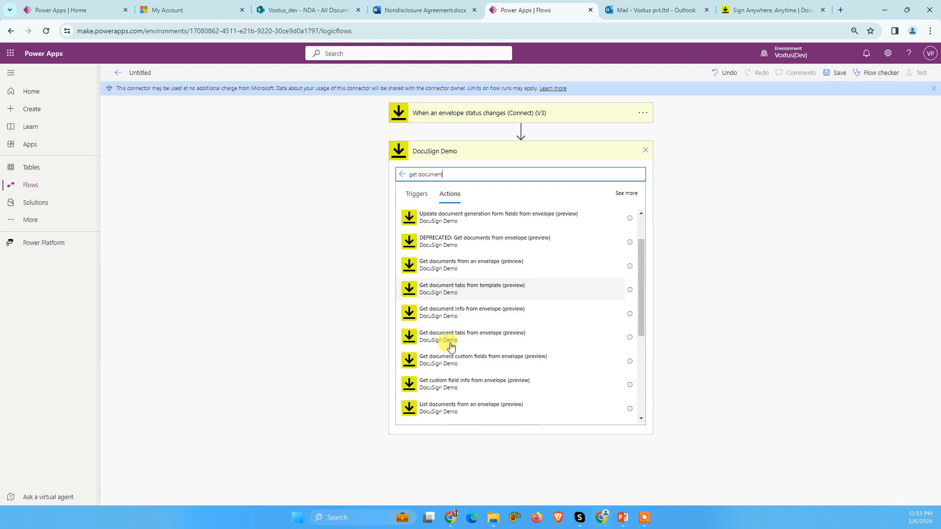
left_click(402, 177)
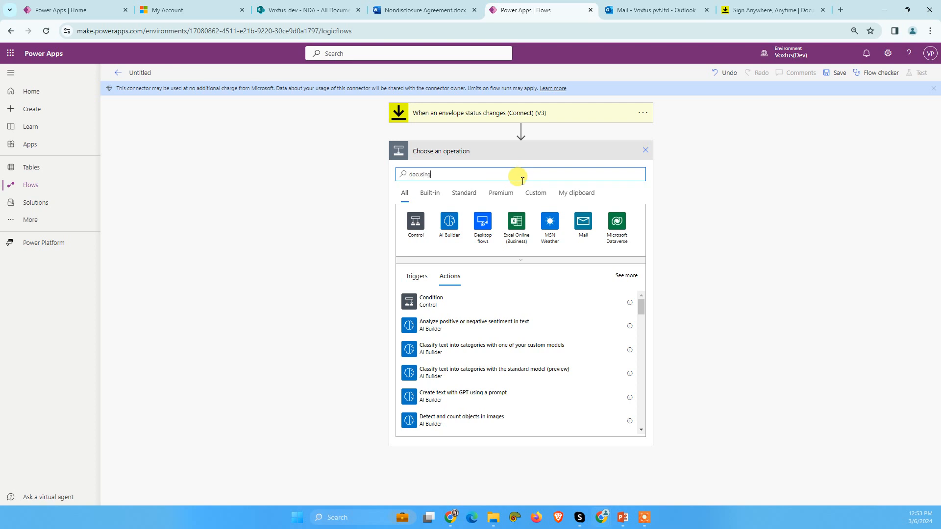
Step: Find the DocuSign connector's document actions and add Get documents from envelope below the trigger
left_click(447, 221)
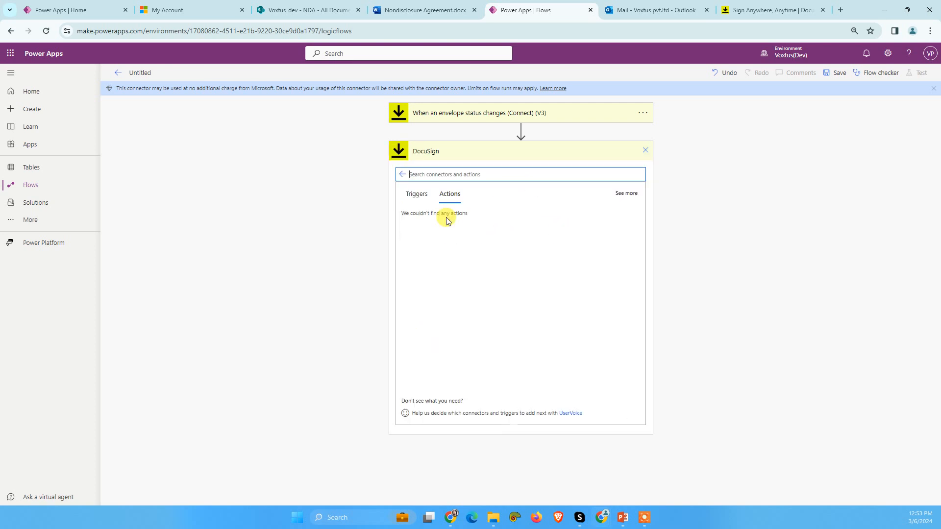
left_click(478, 173)
type("get document")
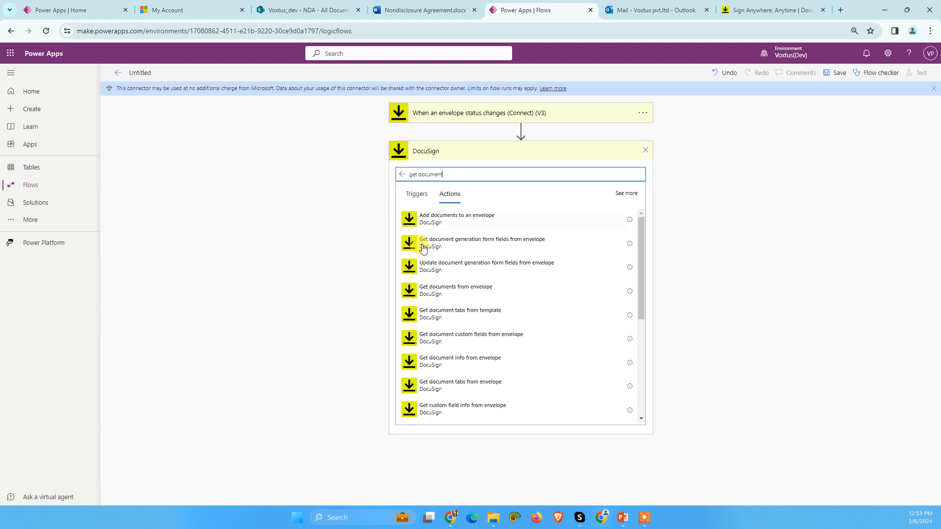
left_click(445, 293)
Step: Configure Get documents from envelope with account Voxtus Tech, the trigger's Envelope ID as envelope and certificate of completion Yes
left_click(492, 170)
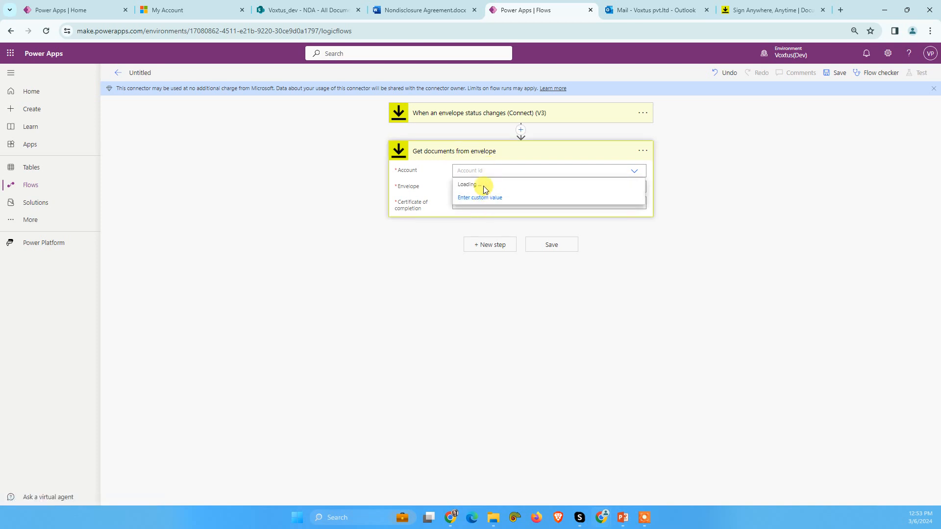
left_click(483, 185)
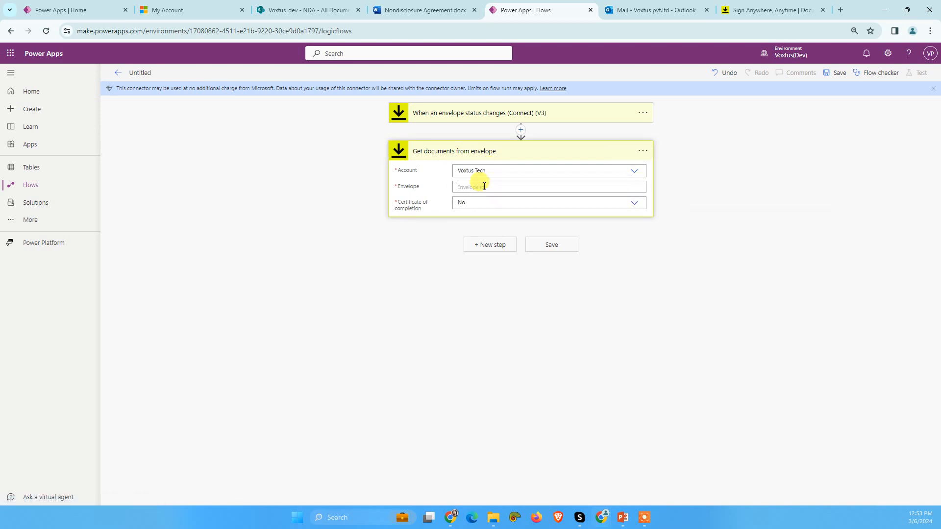
left_click(463, 187)
scroll(725, 304, "down", 5)
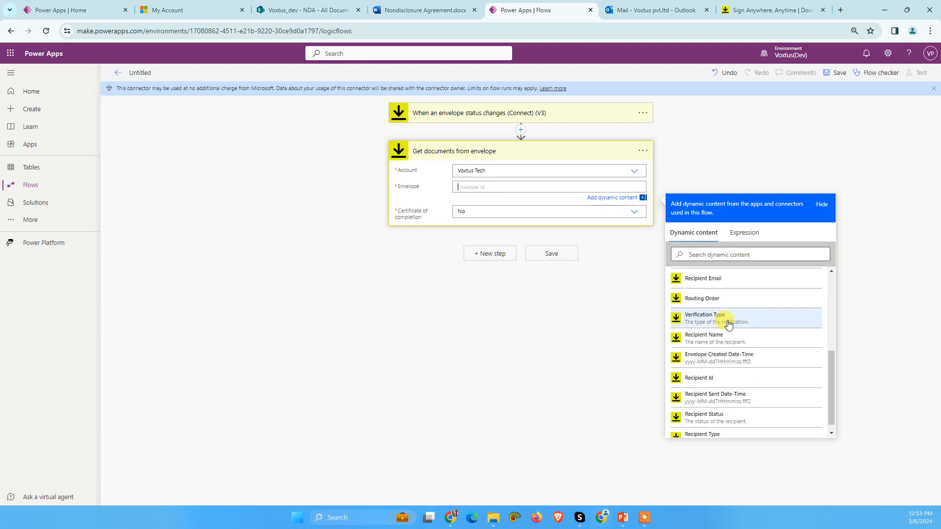
scroll(711, 301, "up", 5)
left_click(710, 298)
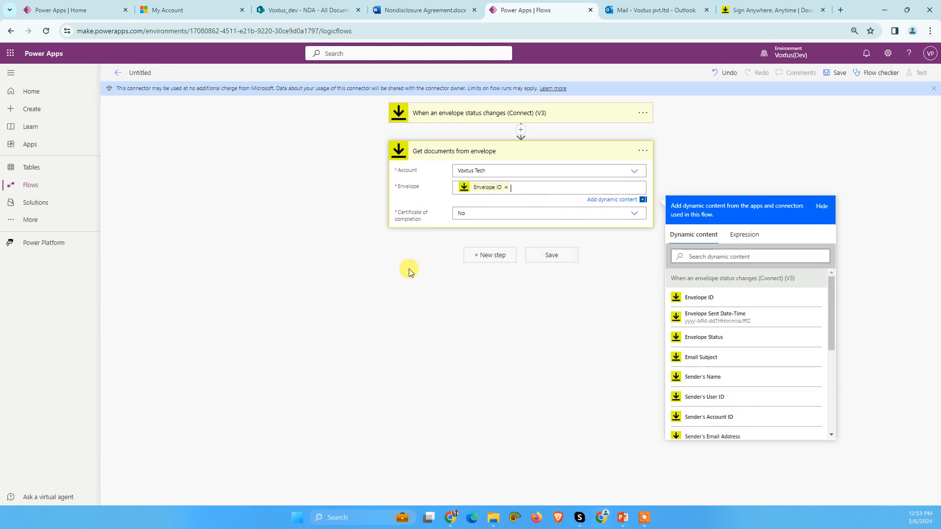
left_click(633, 214)
left_click(465, 222)
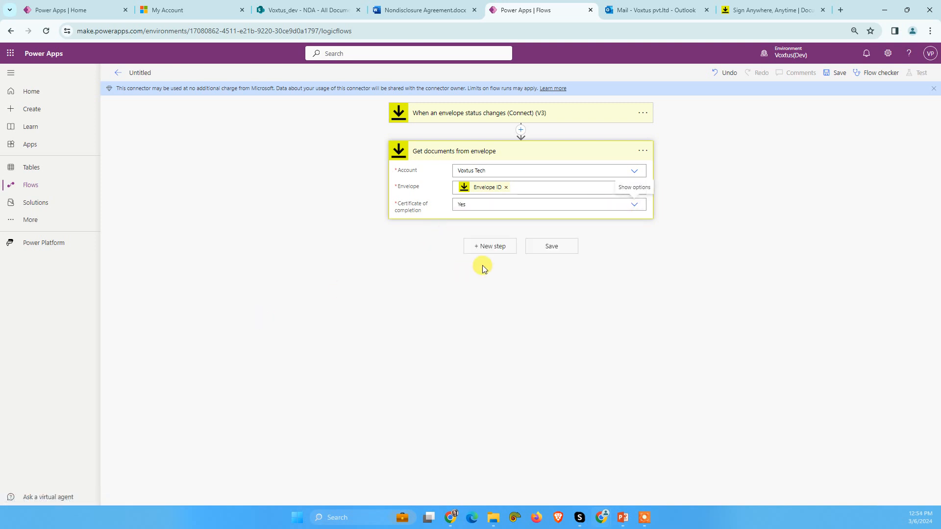
Step: Add a Compose action with the retrieved documents' File Content as its input and save the flow
left_click(487, 251)
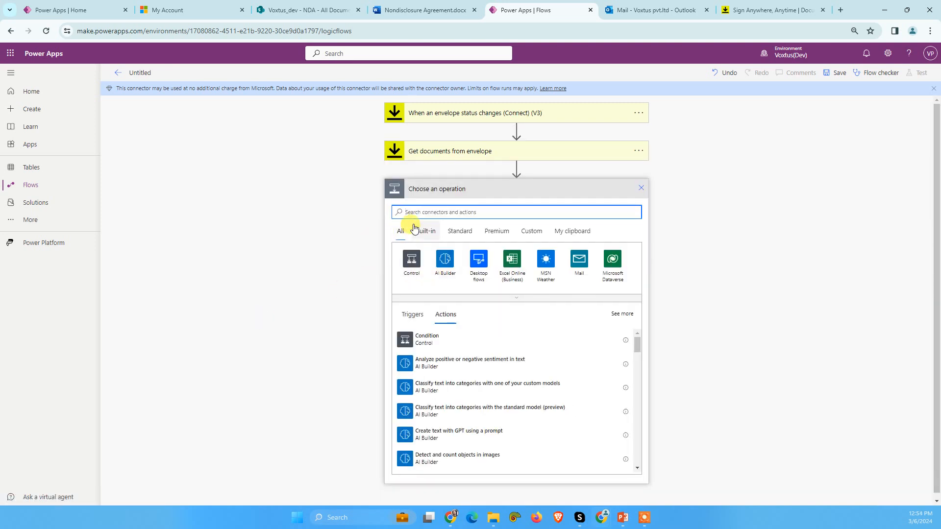
type("Co")
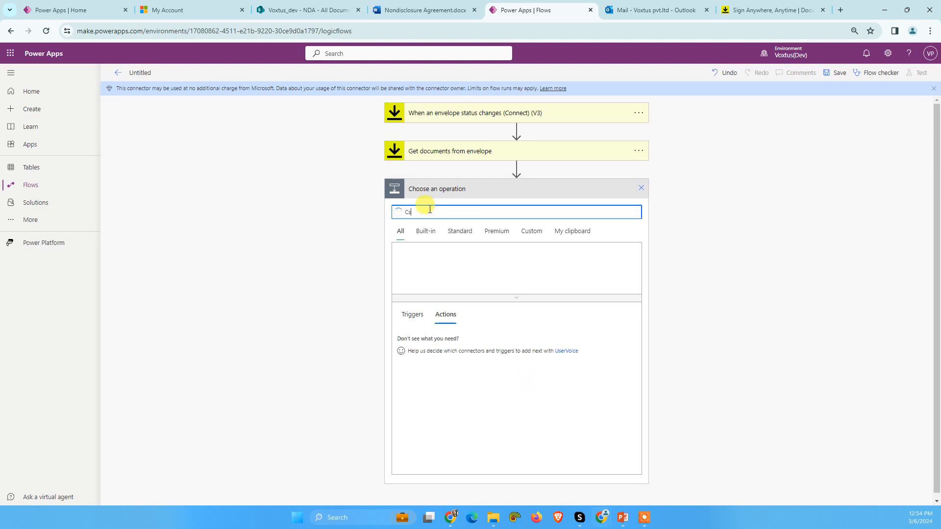
type("mpose")
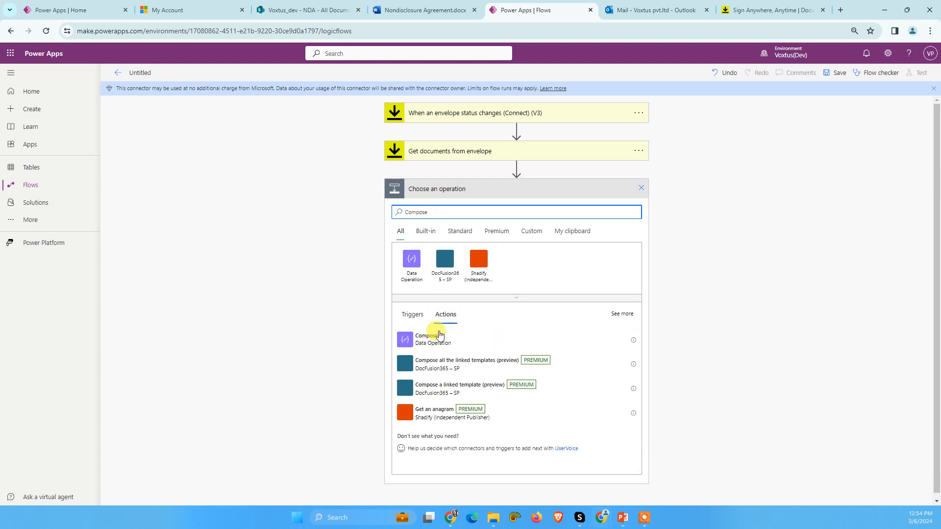
left_click(427, 339)
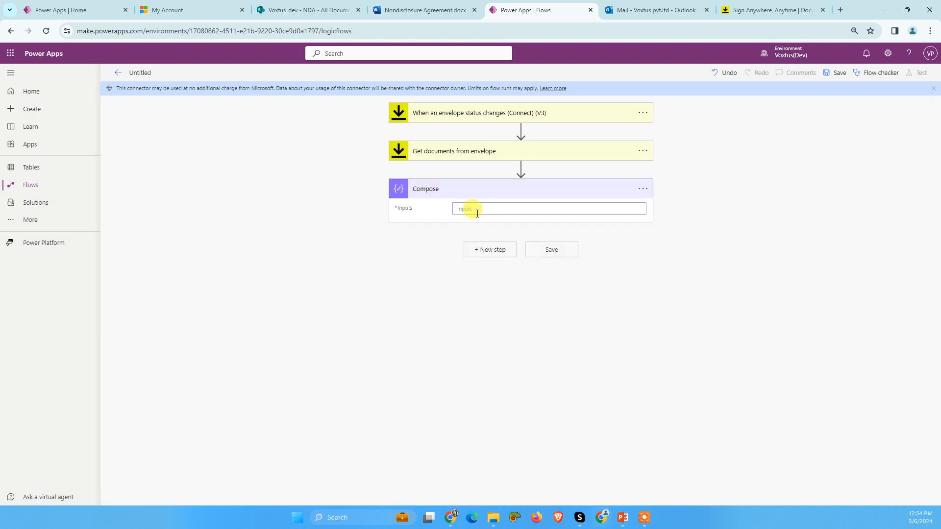
left_click(477, 211)
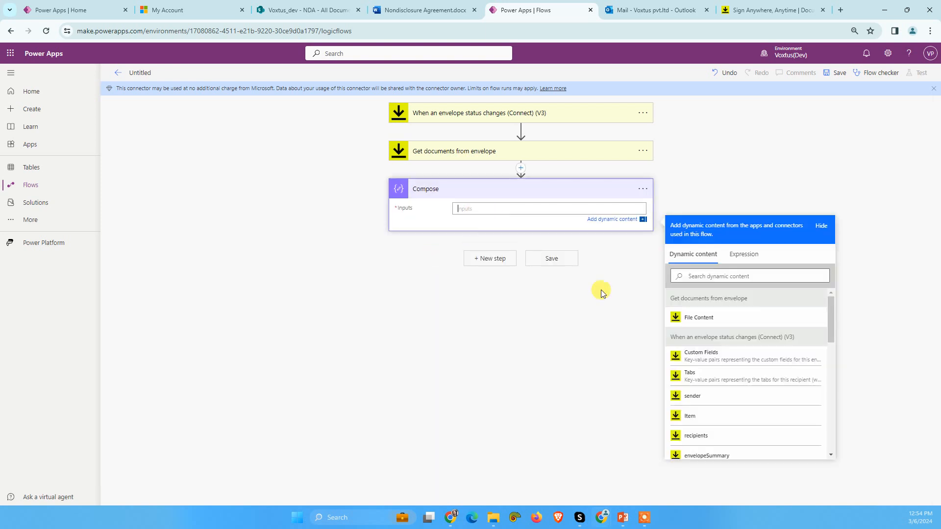
left_click(704, 318)
left_click(836, 72)
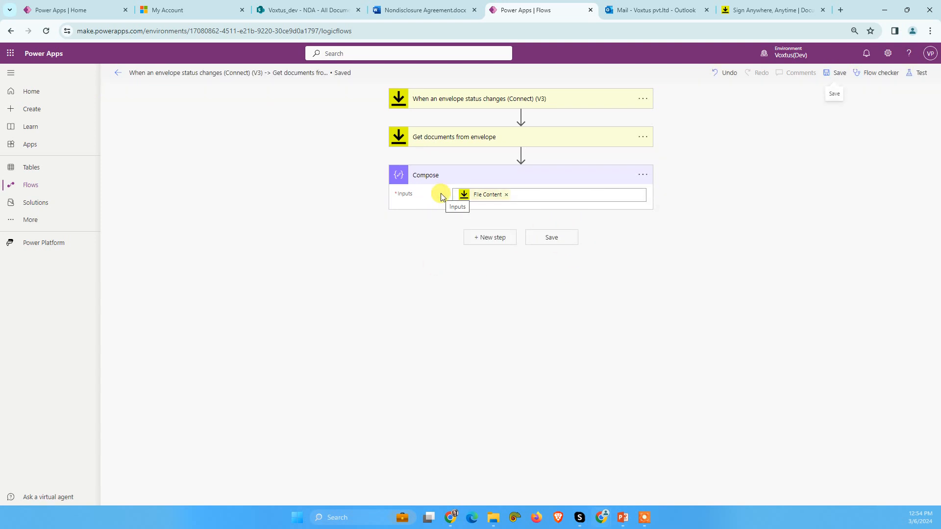
left_click(728, 8)
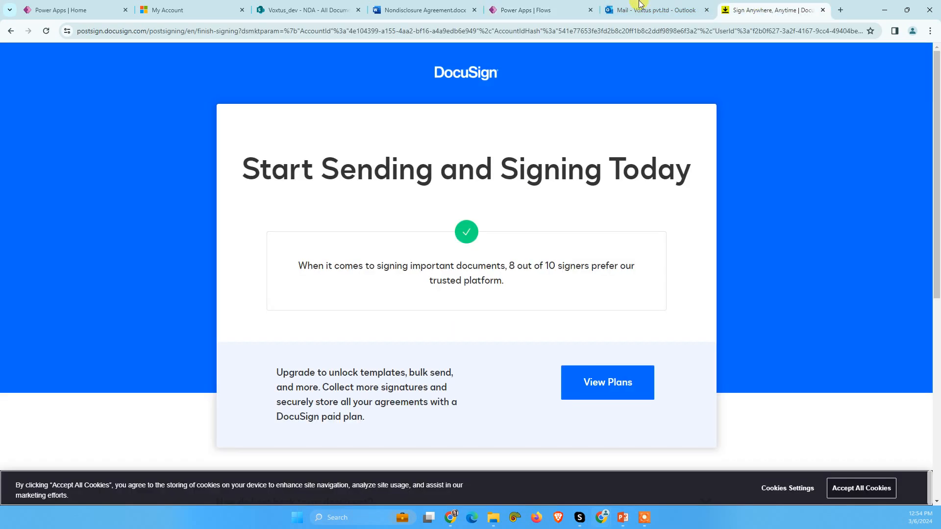
left_click(431, 4)
left_click(641, 5)
left_click(496, 5)
left_click(343, 9)
Step: Return to the saved flow and duplicate its browser tab
left_click(500, 8)
right_click(513, 8)
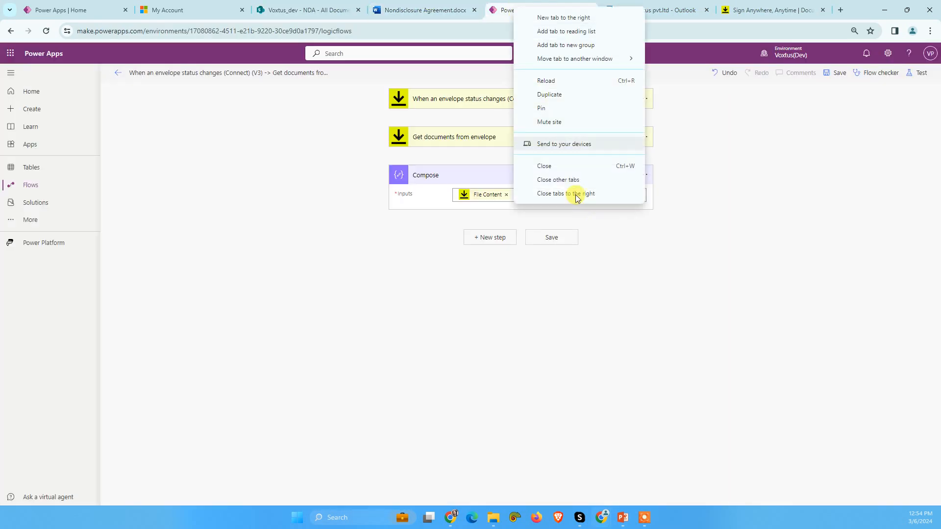
left_click(549, 94)
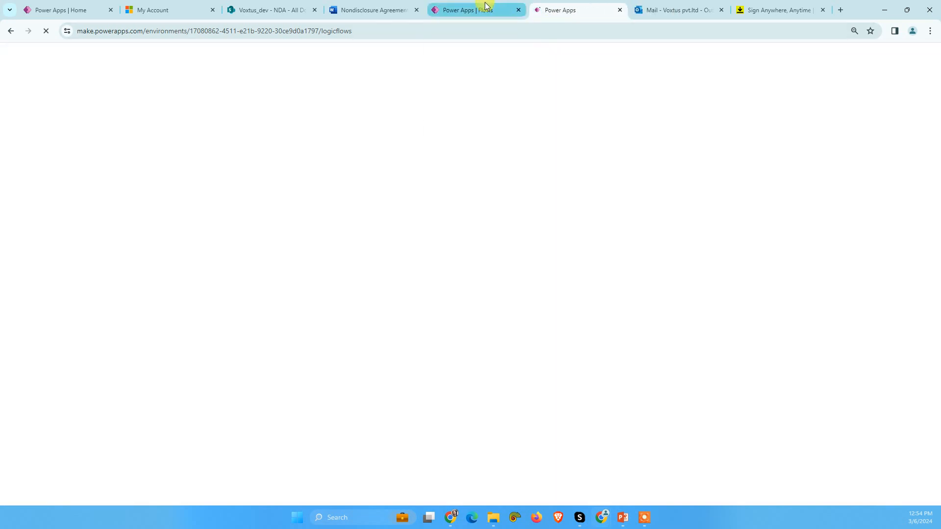
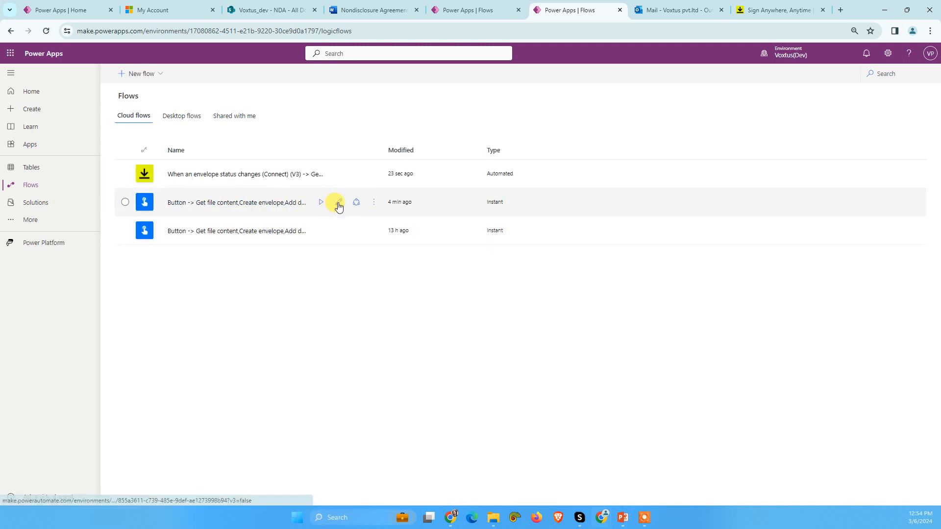
Step: Open the most recently modified instant flow for editing and run it as a manual test
left_click(338, 203)
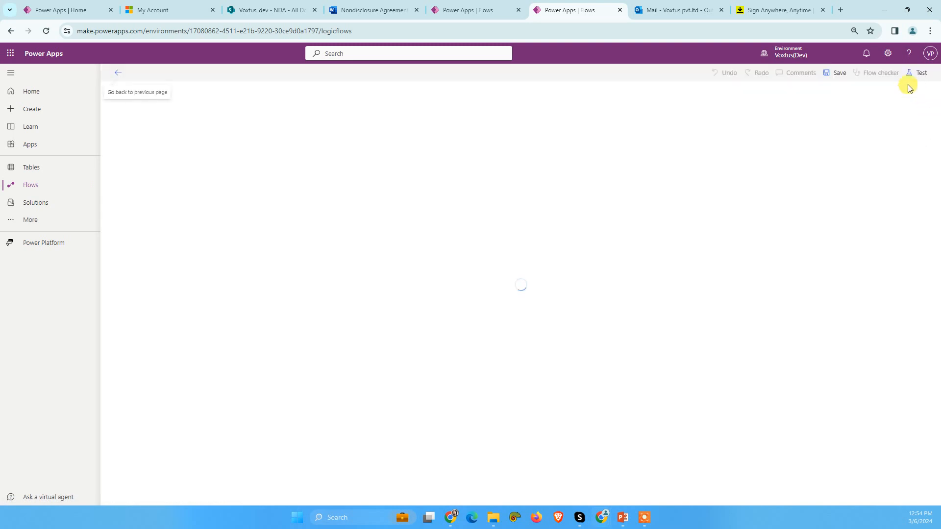
left_click(917, 73)
left_click(818, 98)
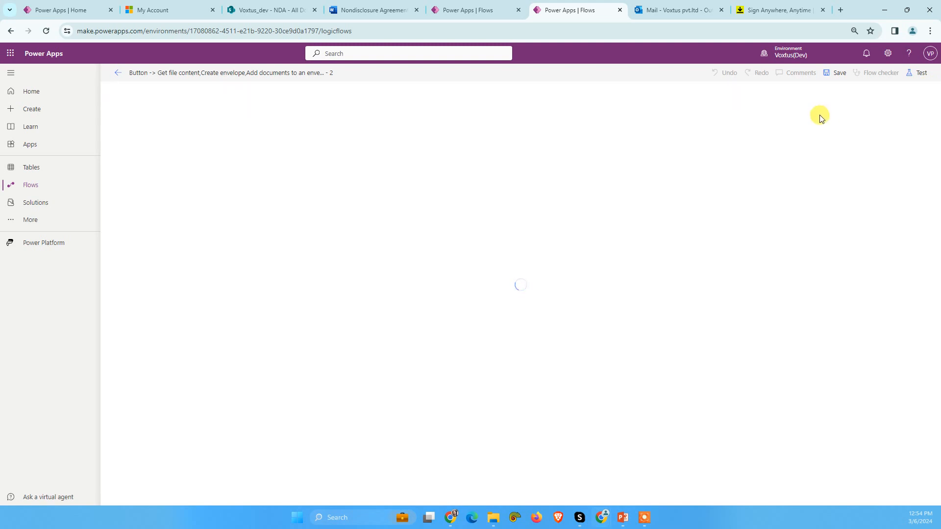
left_click(918, 73)
left_click(816, 96)
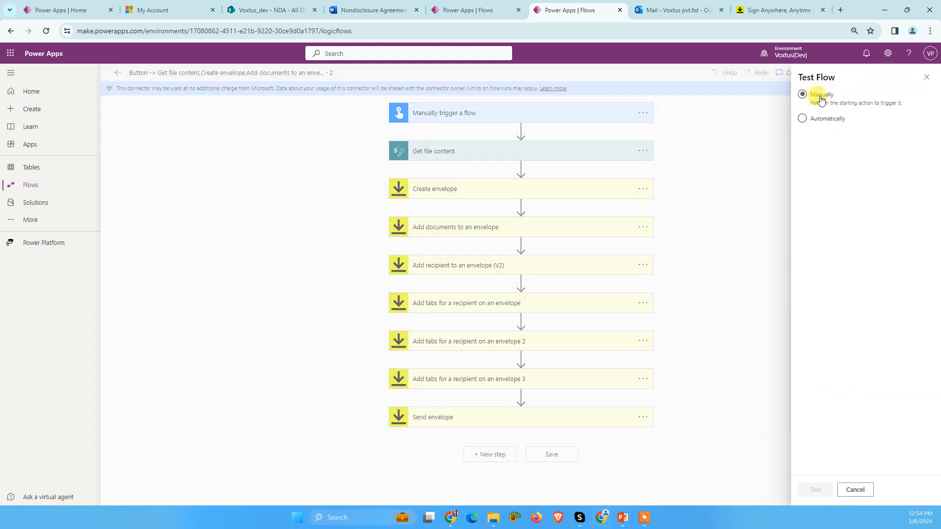
left_click(823, 491)
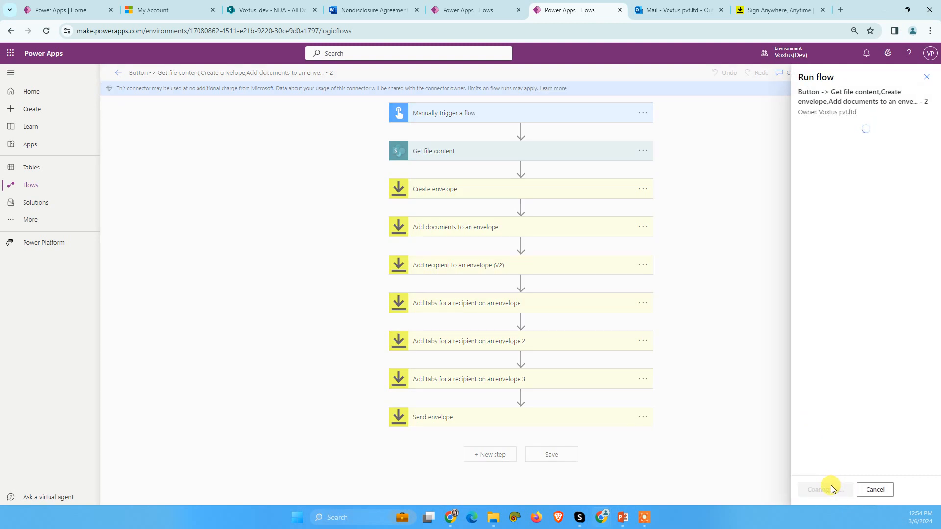
left_click(828, 488)
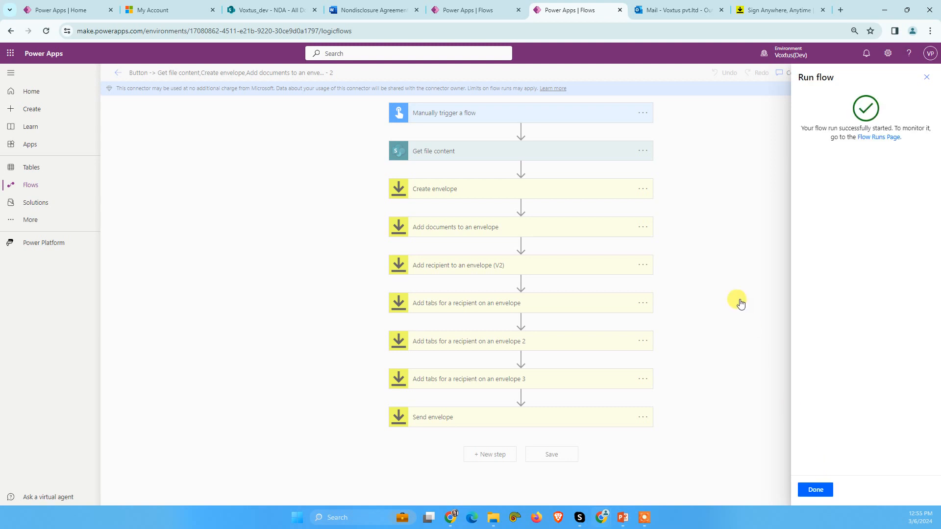
left_click(814, 489)
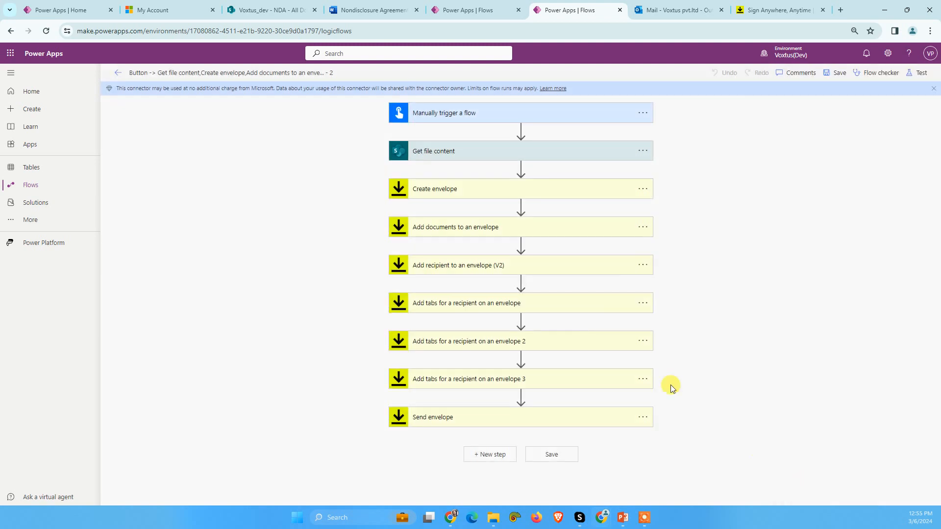
Step: Switch to the Outlook inbox, open the newest NDA signature request and open its document for review
left_click(474, 6)
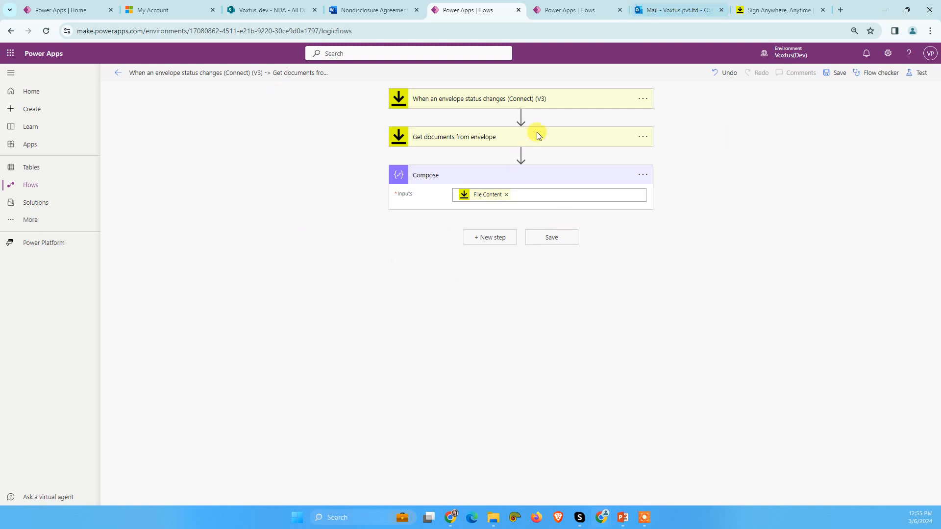
left_click(675, 3)
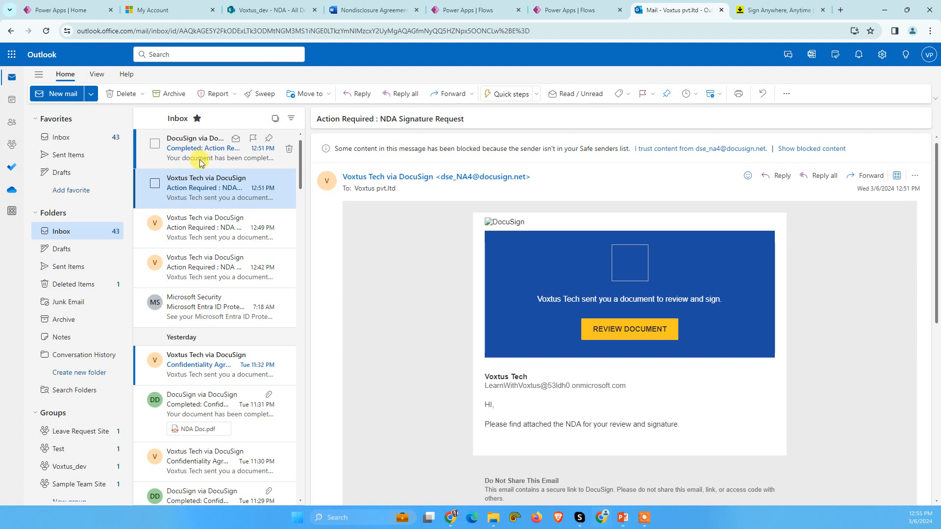
left_click(196, 214)
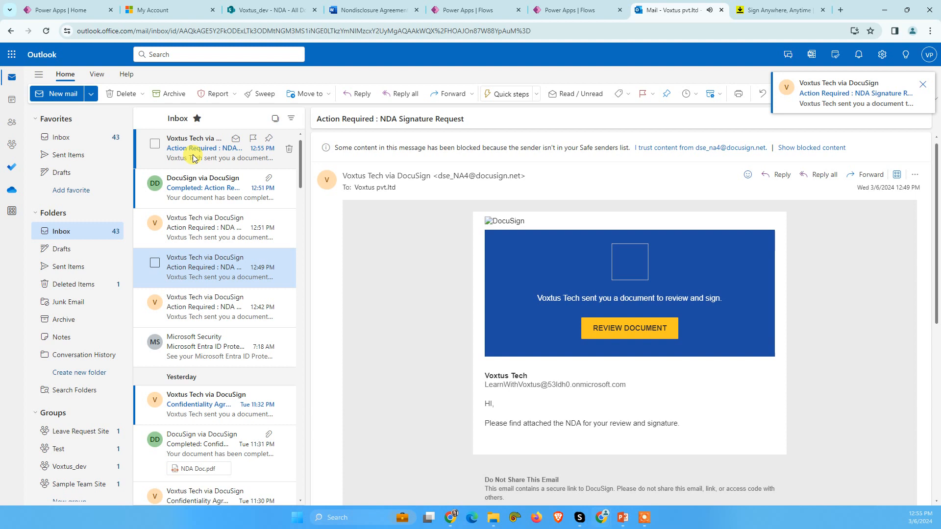
left_click(193, 151)
left_click(617, 336)
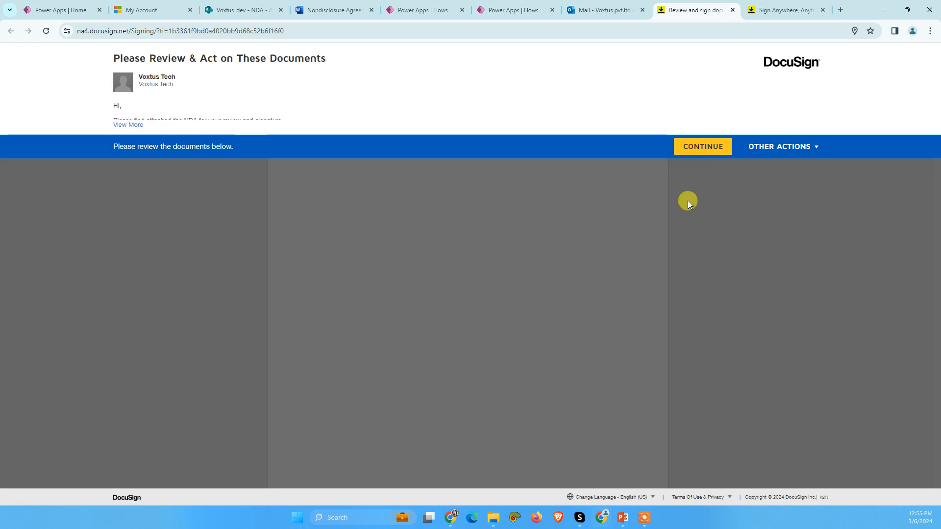
Step: Sign the NDA as receiving party with the saved signature, fill in the signer's name and finish signing
left_click(693, 149)
left_click(243, 122)
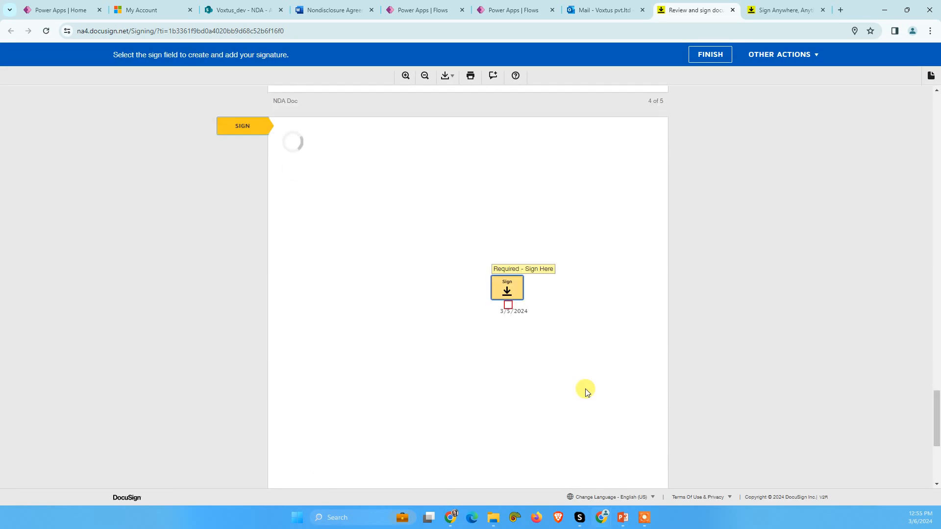
left_click(507, 288)
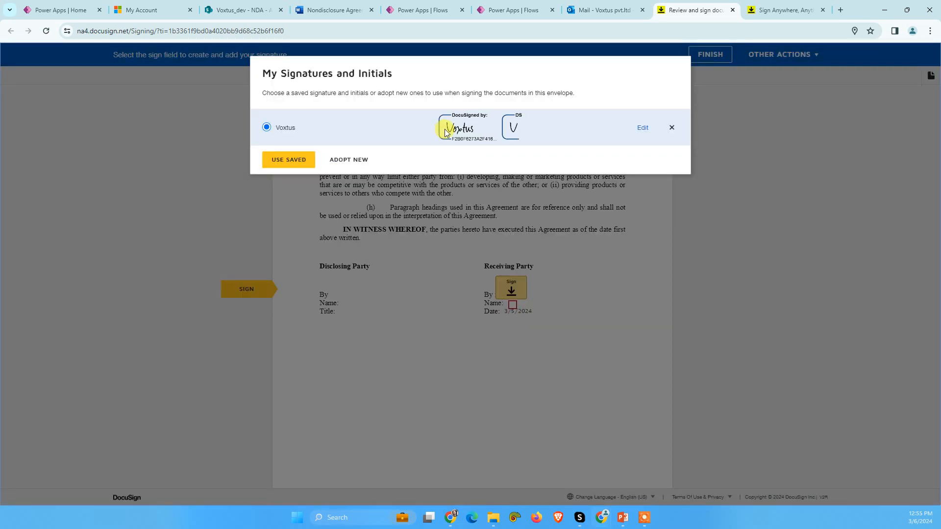
left_click(298, 153)
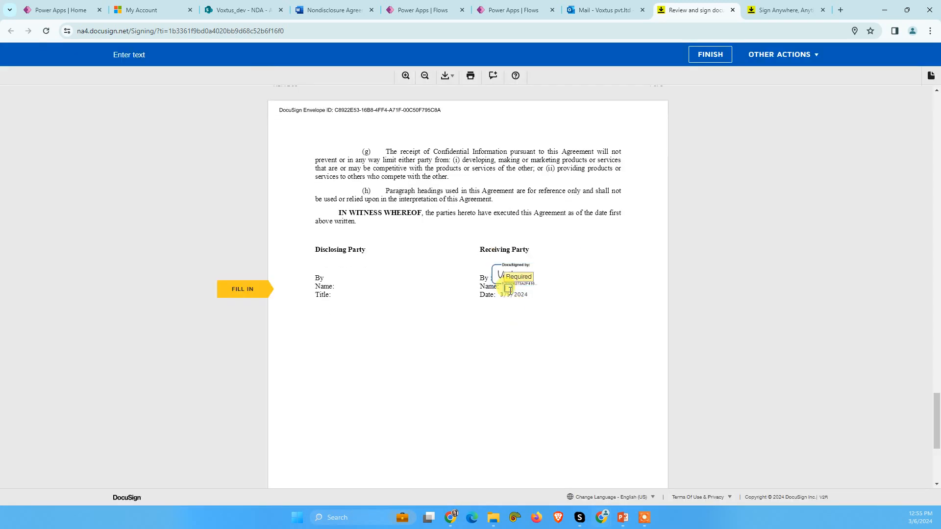
type("Test Voxtus New")
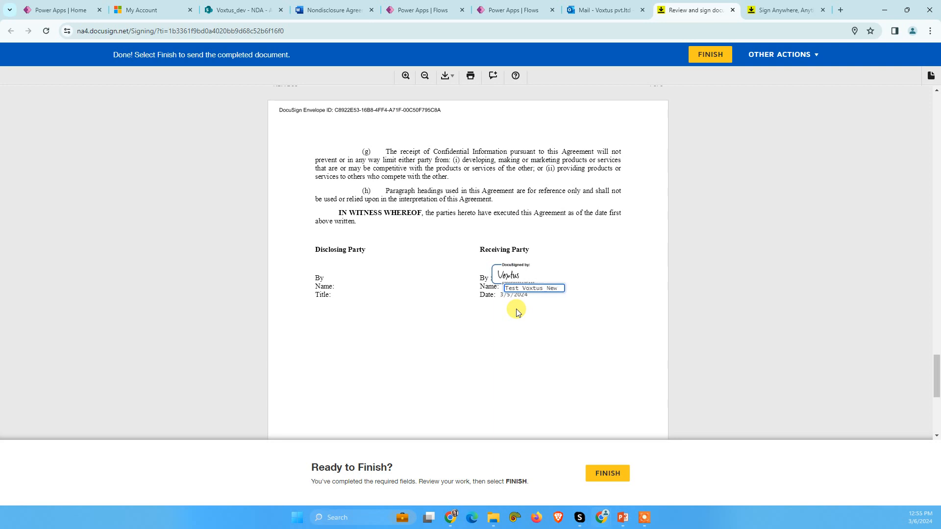
left_click(607, 473)
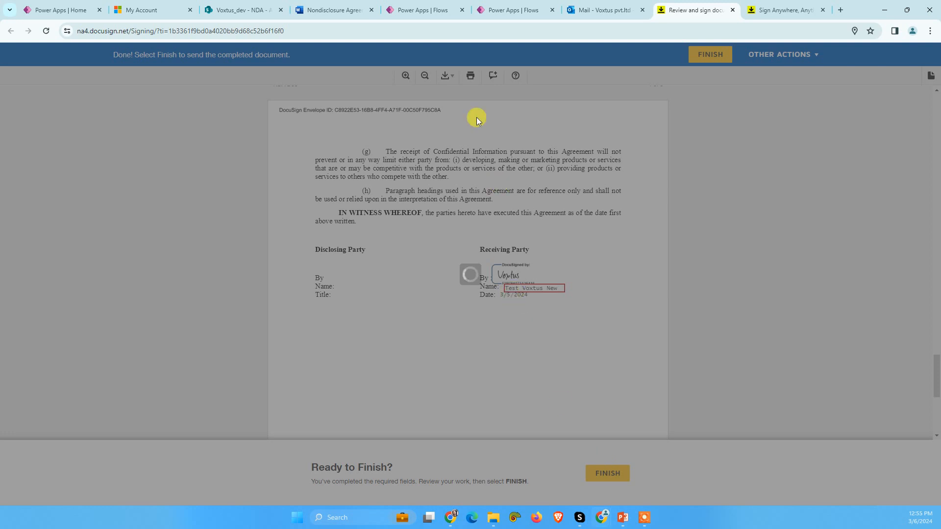
Step: Return to the automated envelope-status flow, save it and open its details page from the flow list
left_click(434, 7)
left_click(833, 73)
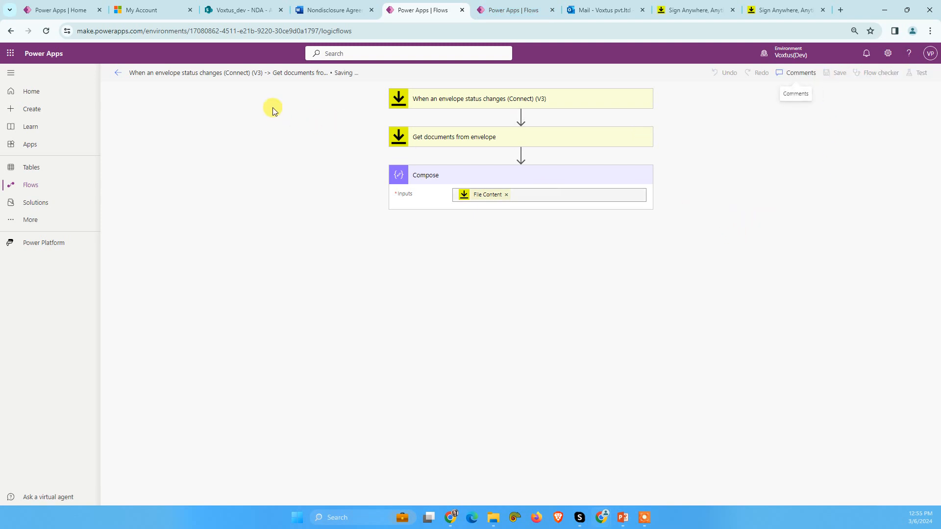
left_click(117, 74)
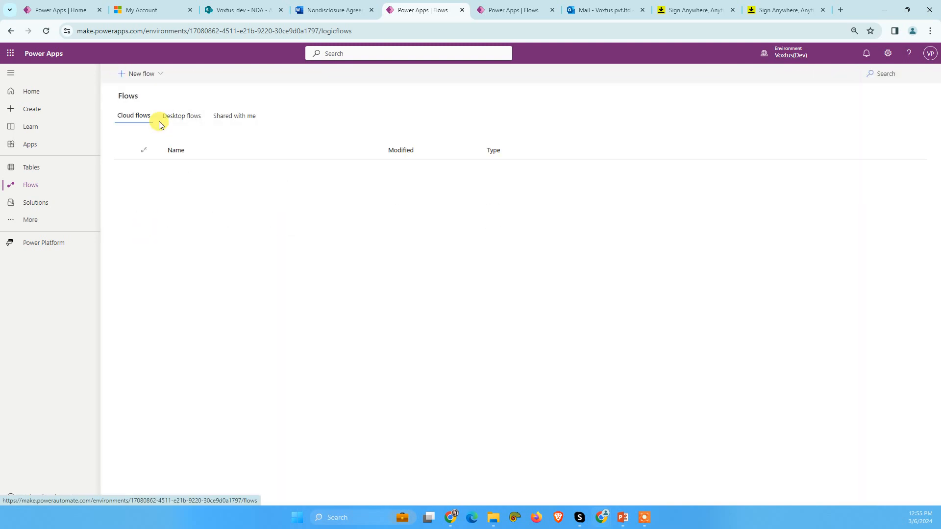
left_click(208, 174)
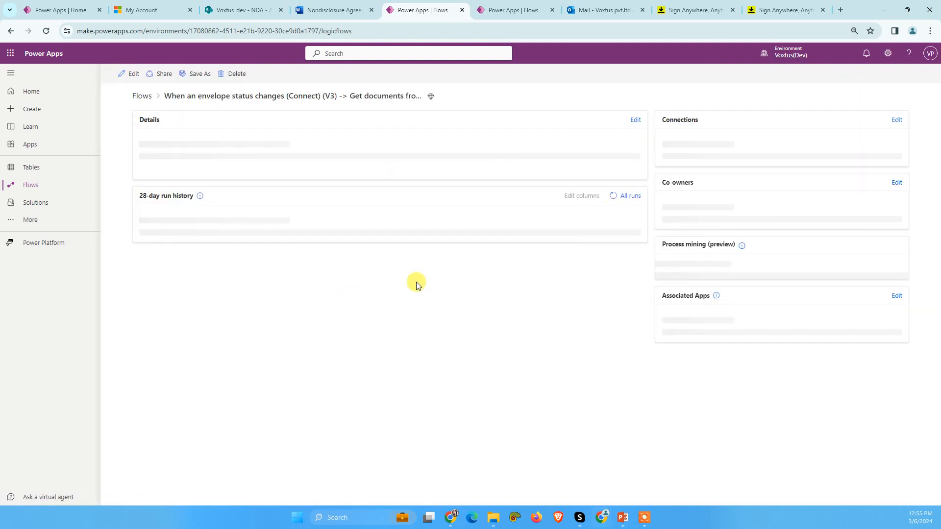
Step: Refresh the flow's run history until the new run is listed, and inspect that run's Compose inputs and outputs
left_click(612, 293)
left_click(612, 295)
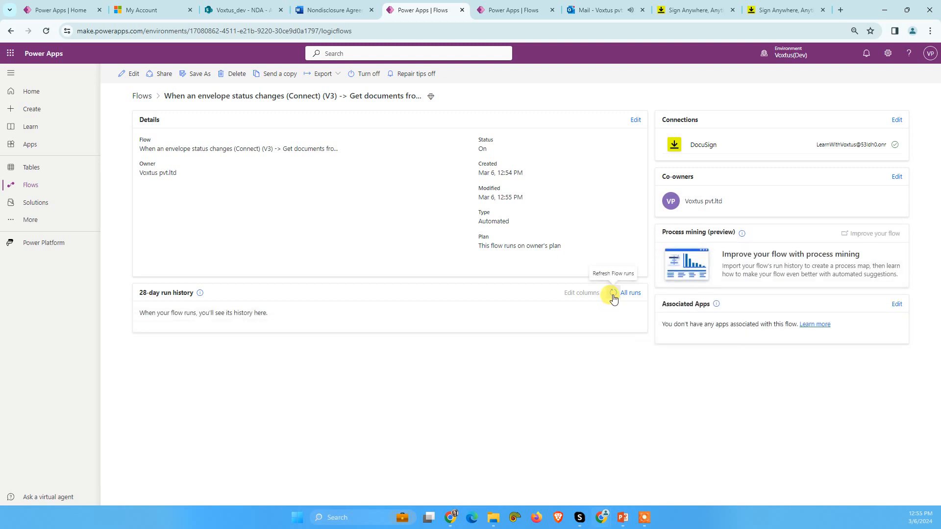
left_click(613, 294)
left_click(614, 294)
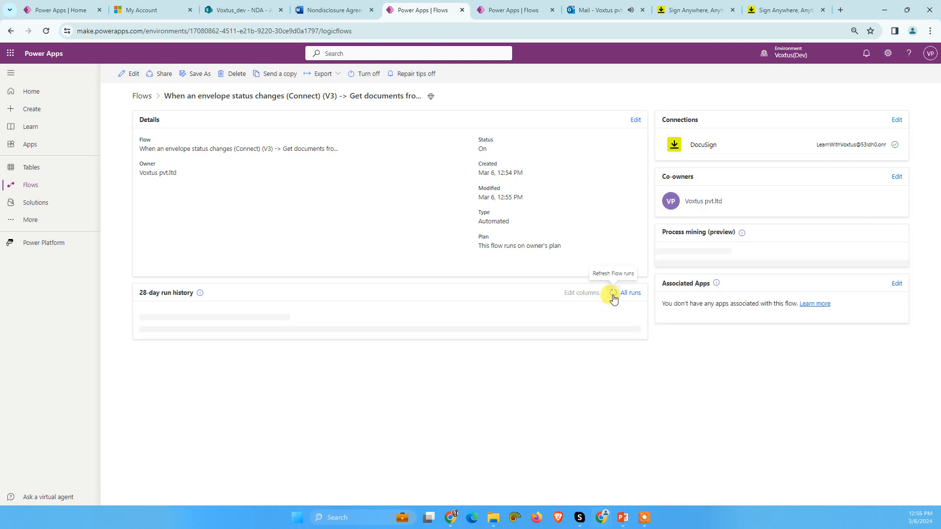
left_click(613, 294)
left_click(614, 295)
left_click(613, 295)
left_click(613, 294)
left_click(613, 294)
left_click(613, 294)
left_click(613, 295)
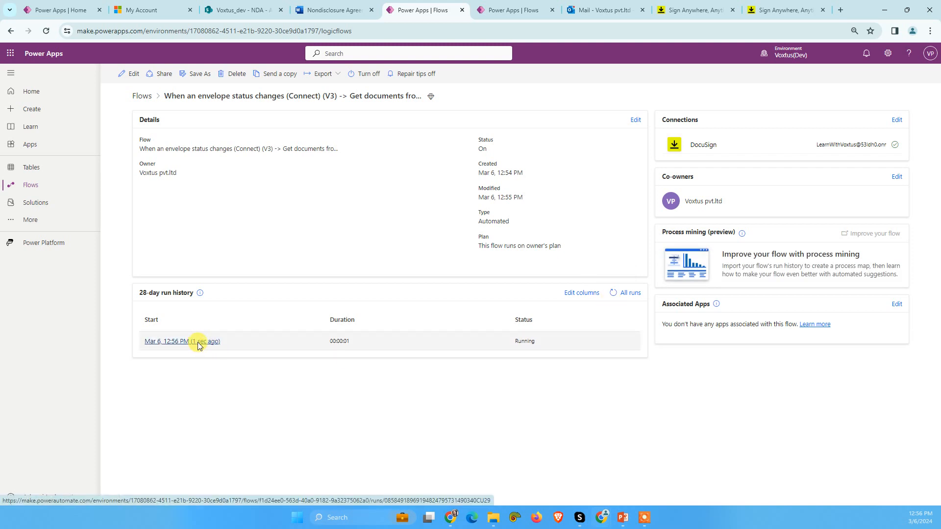
left_click(198, 342)
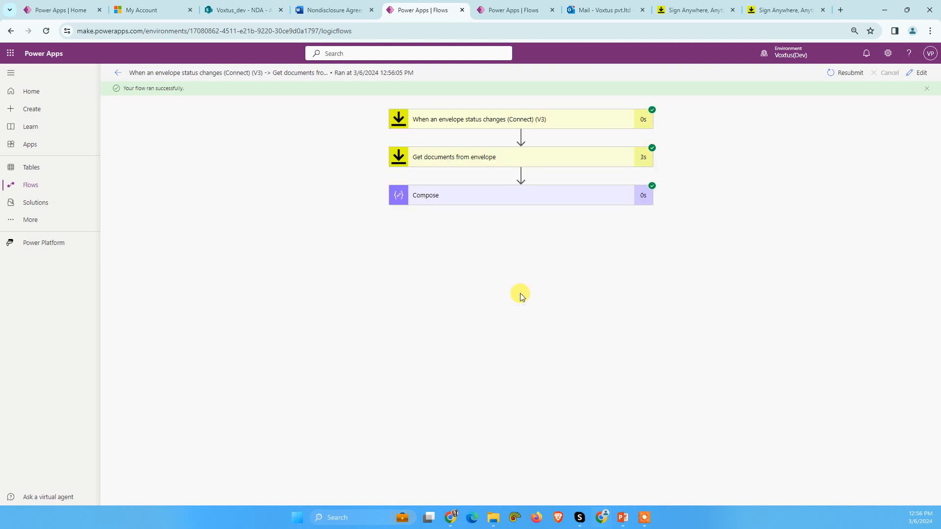
left_click(491, 194)
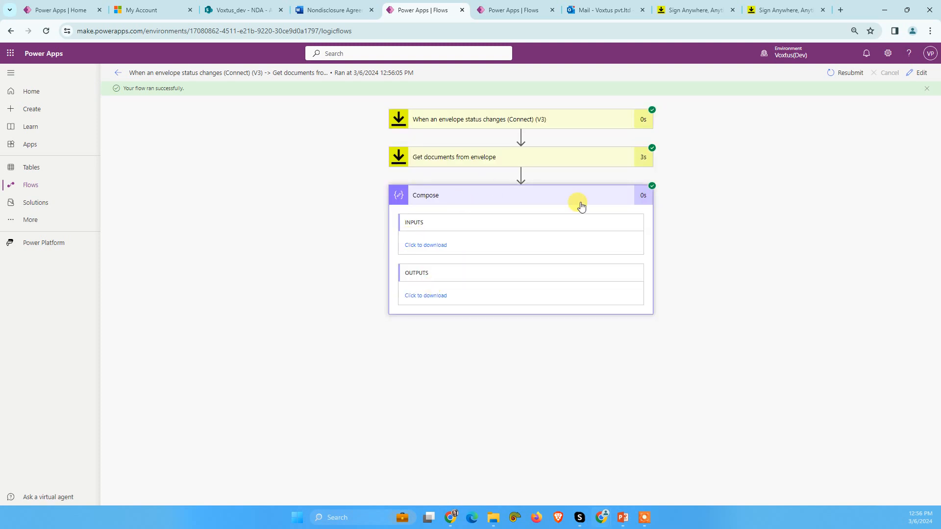
Step: Edit the flow again and start a new step below Compose, searching for the operation "create a file"
left_click(912, 79)
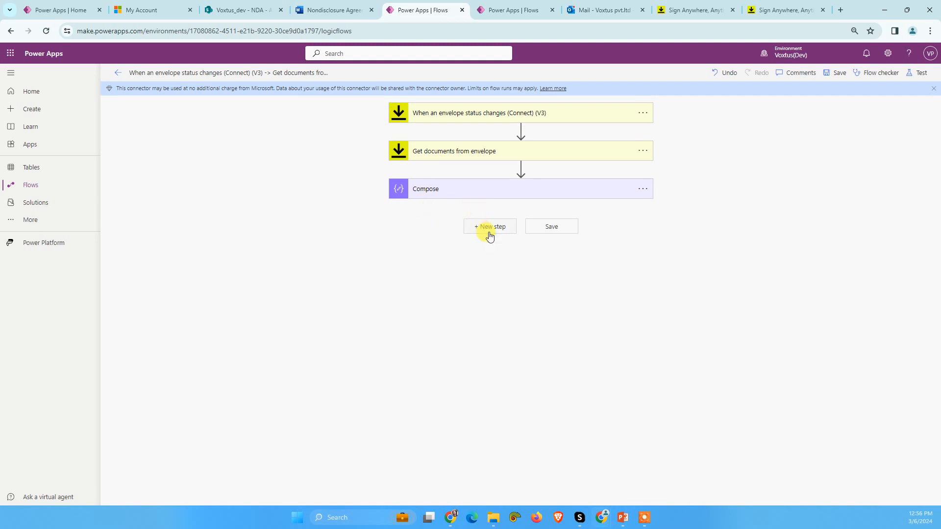
left_click(490, 230)
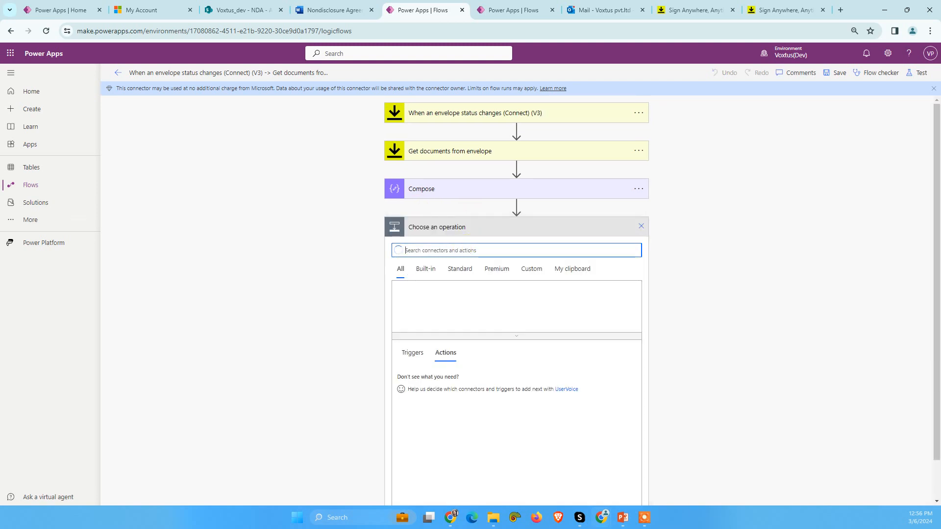
type("c")
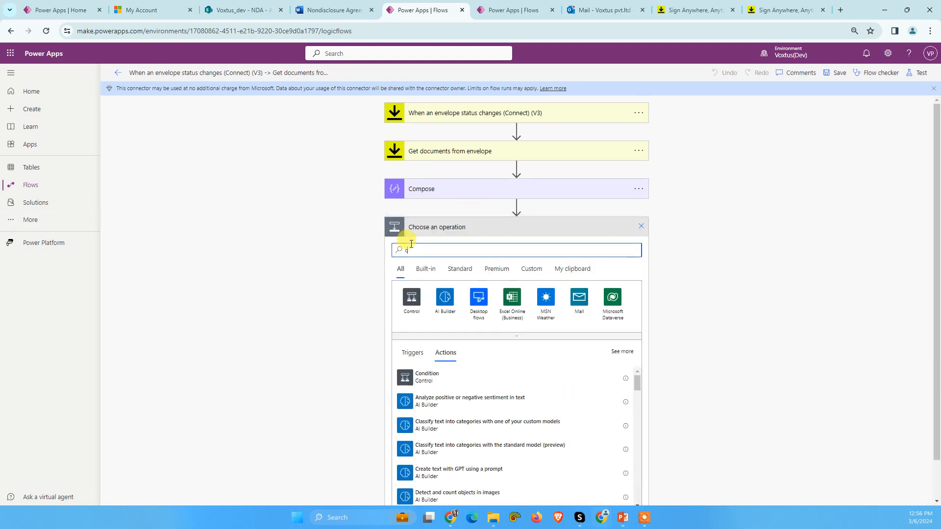
type("reate a ")
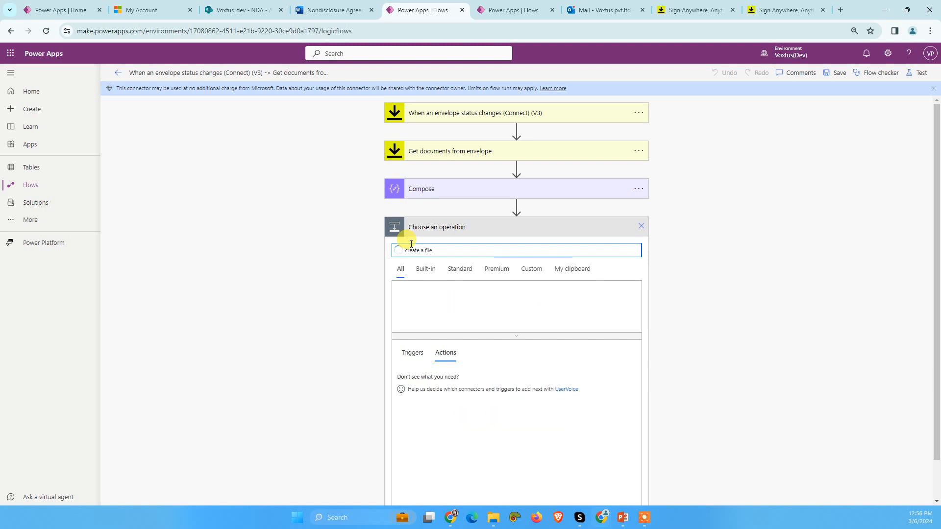
type("file")
Step: Switch to the Voxtus_dev SharePoint library and create a folder named Signed Doc inside the NDA folder
left_click(265, 10)
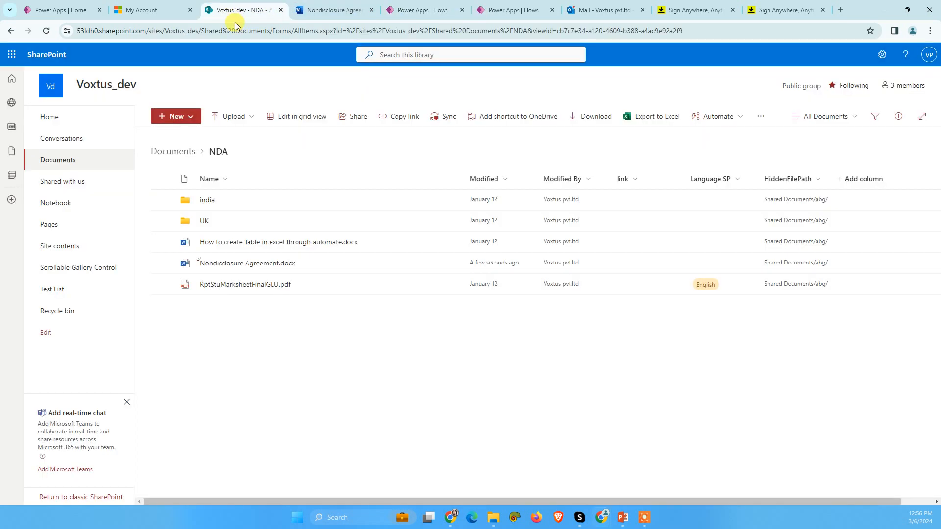
left_click(195, 117)
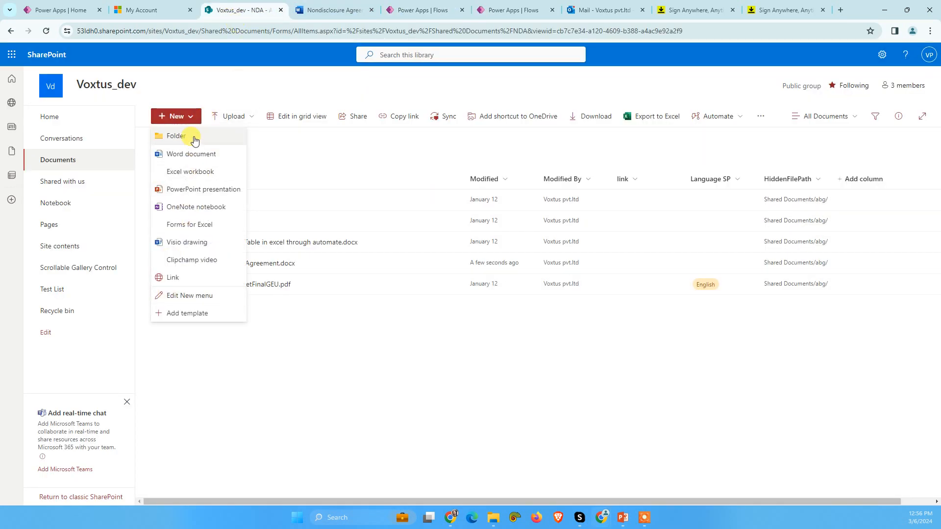
left_click(194, 136)
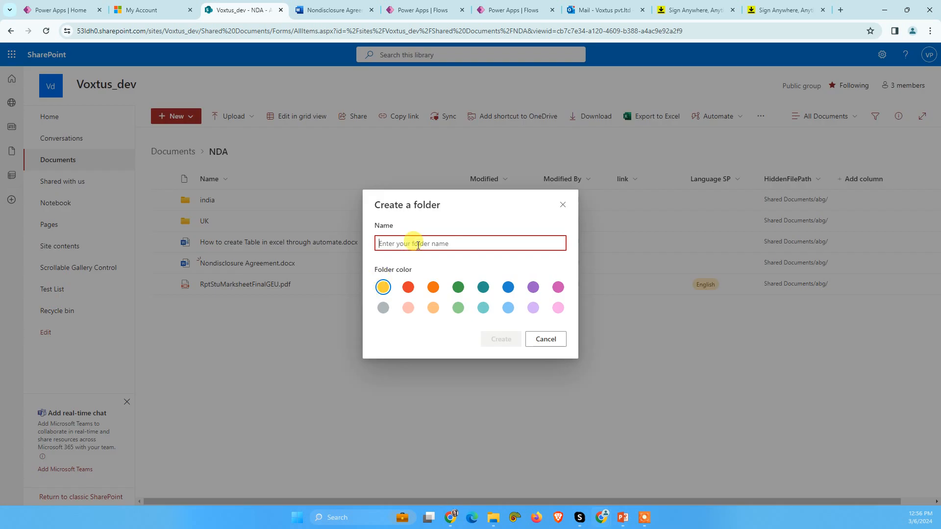
type("Signed Doc")
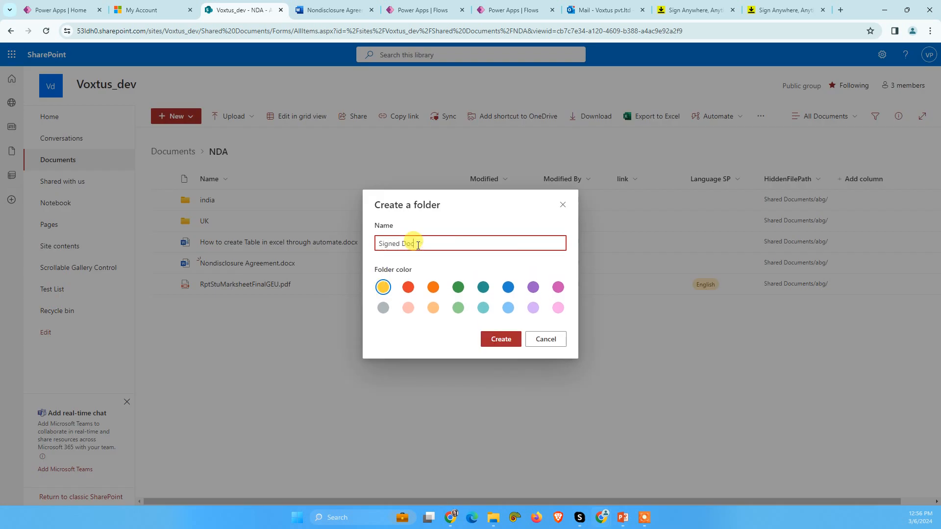
left_click(499, 339)
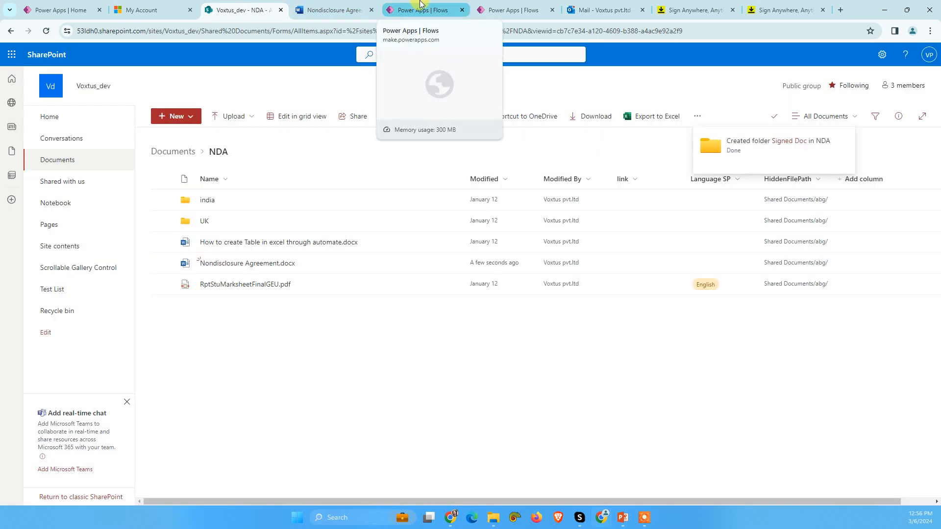
Step: Return to the flow and add the SharePoint Create file action below Compose with Voxtus_dev as its site address
left_click(426, 6)
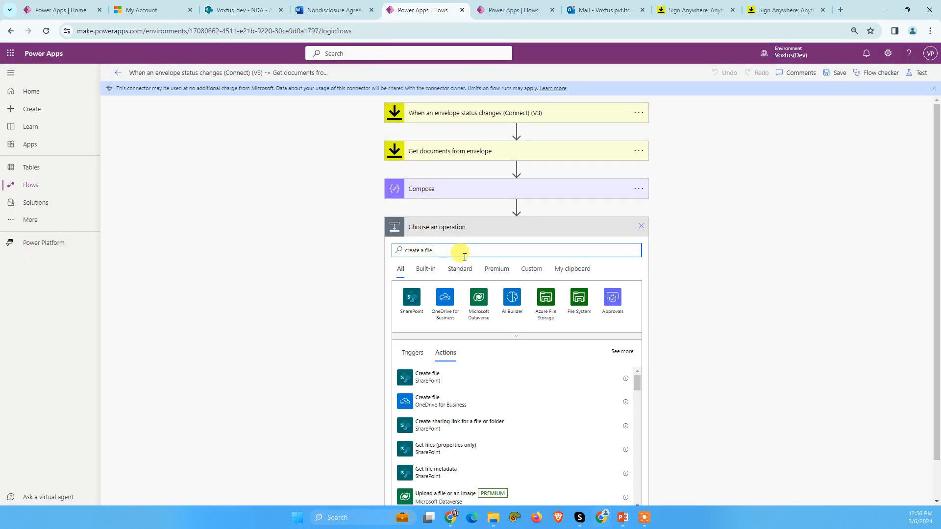
left_click(428, 384)
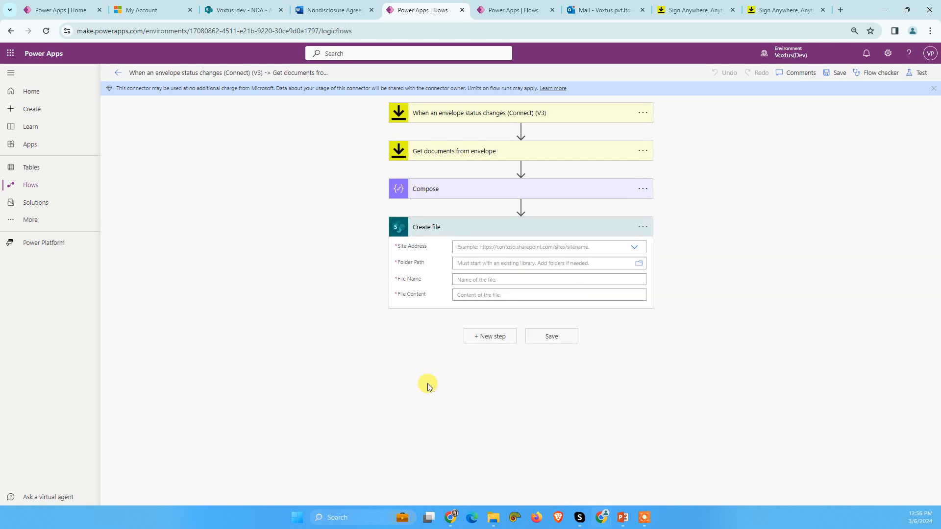
left_click(633, 247)
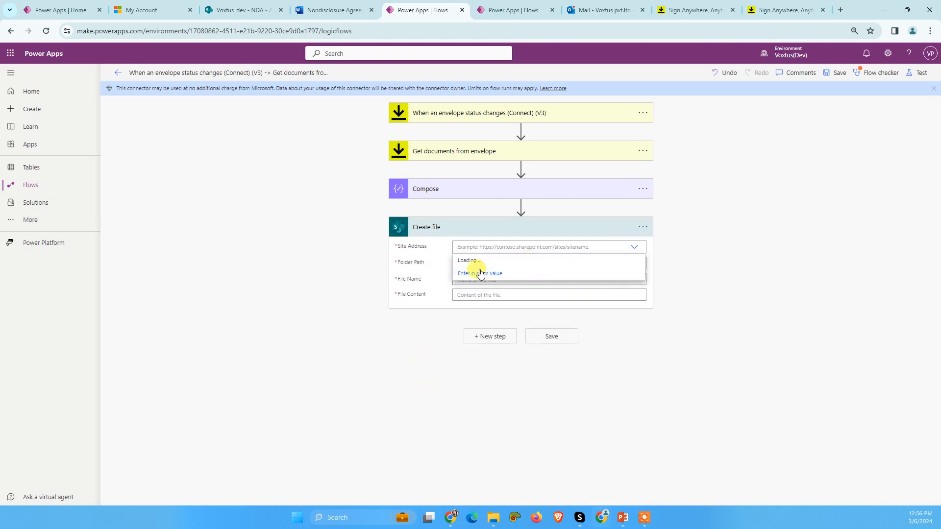
left_click(489, 301)
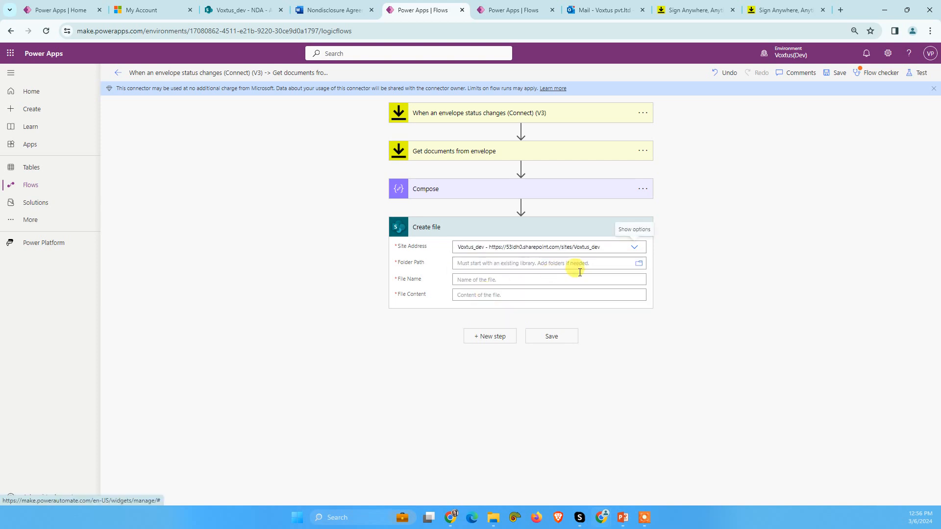
Step: Set the Create file action's folder path to /Shared Documents/NDA/Signed Doc by browsing the site's folders
left_click(640, 264)
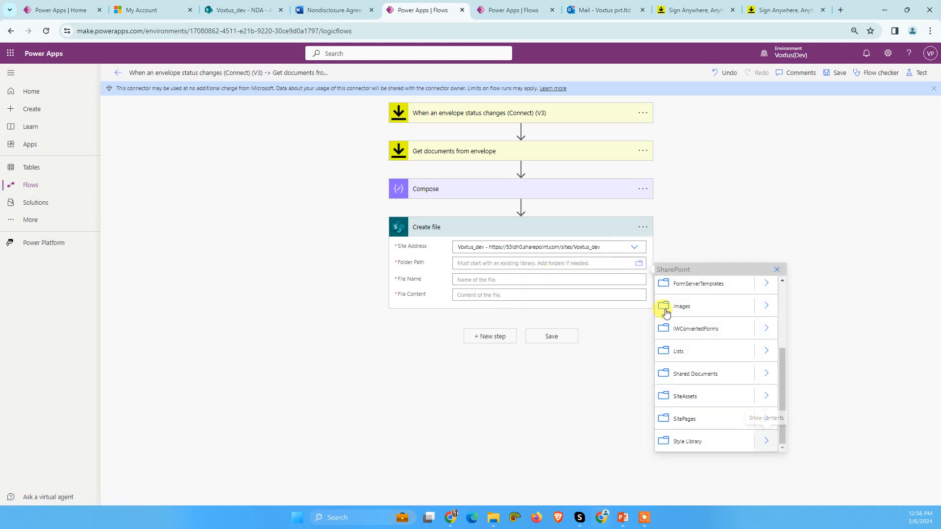
left_click(768, 375)
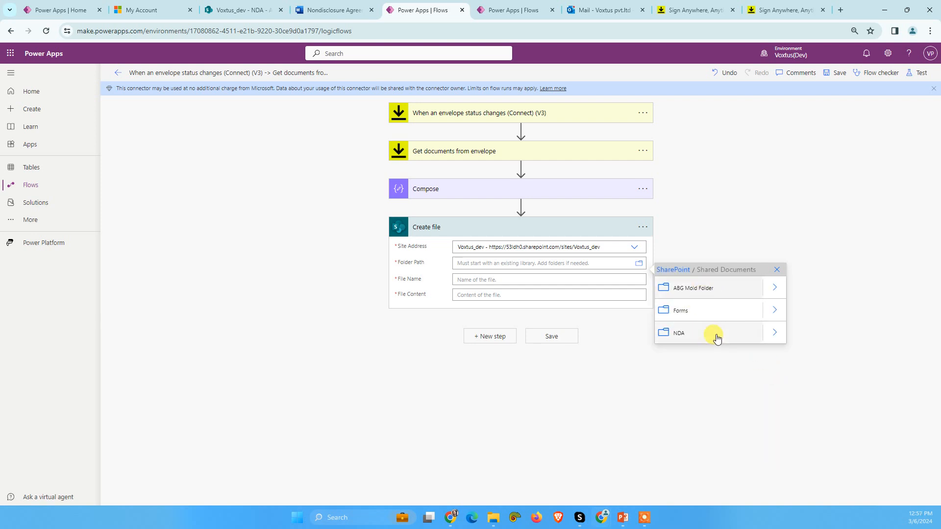
left_click(775, 333)
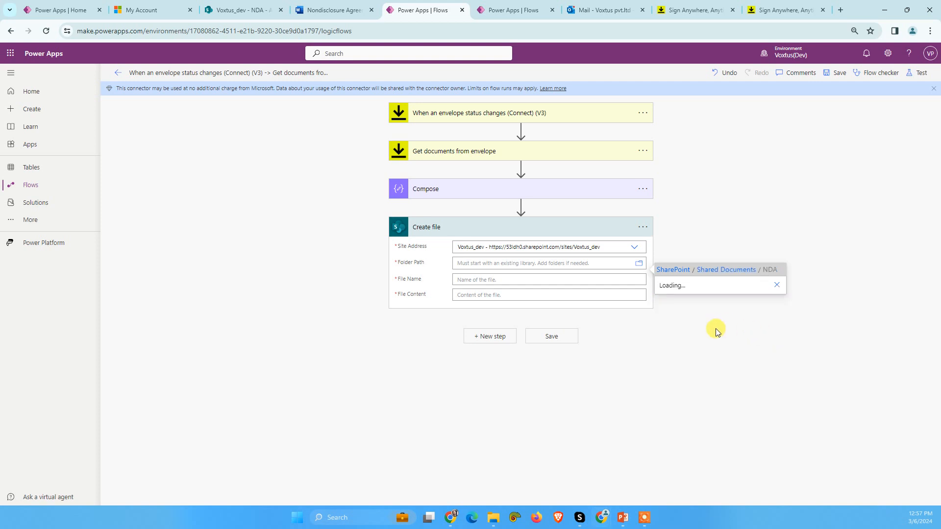
left_click(694, 312)
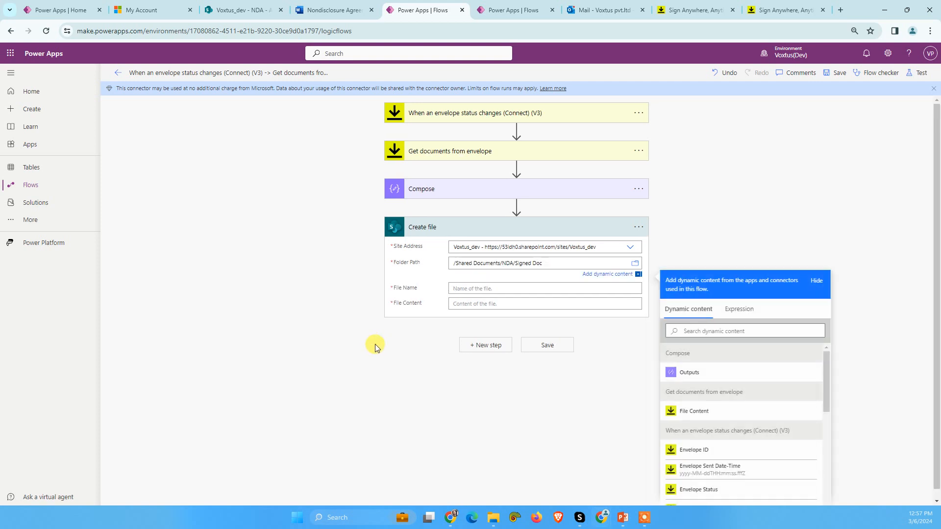
Step: Name the file to create "Signed Docu.pdf" in the Create file action
left_click(463, 289)
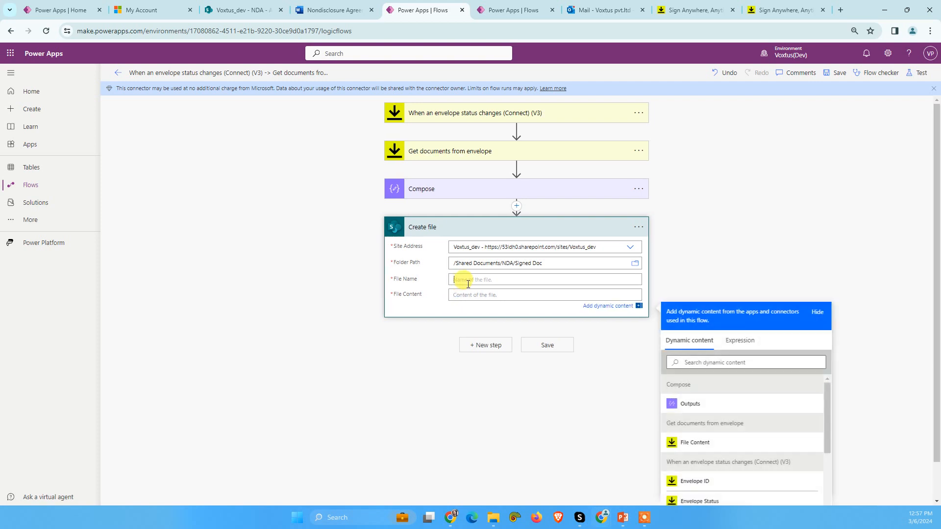
left_click(720, 348)
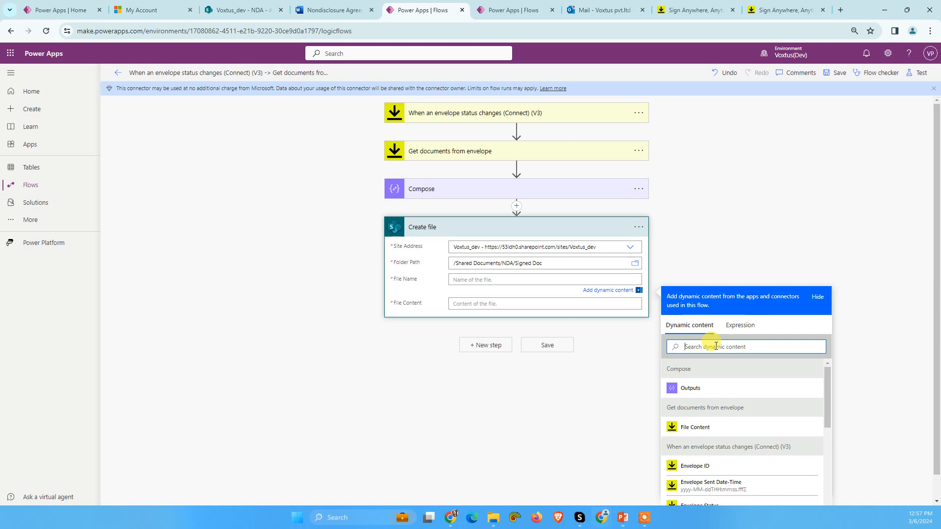
left_click(465, 281)
type("Sig")
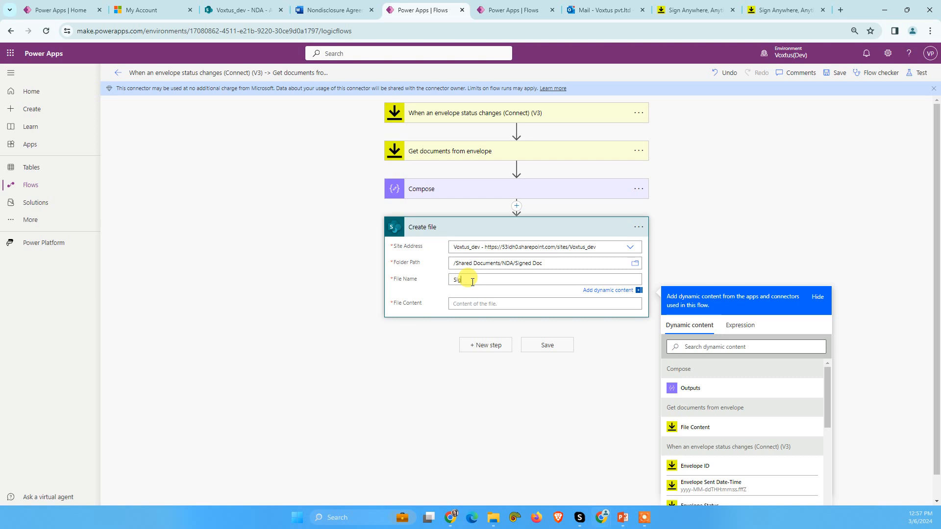
type("ned Docu.pdf")
left_click(486, 304)
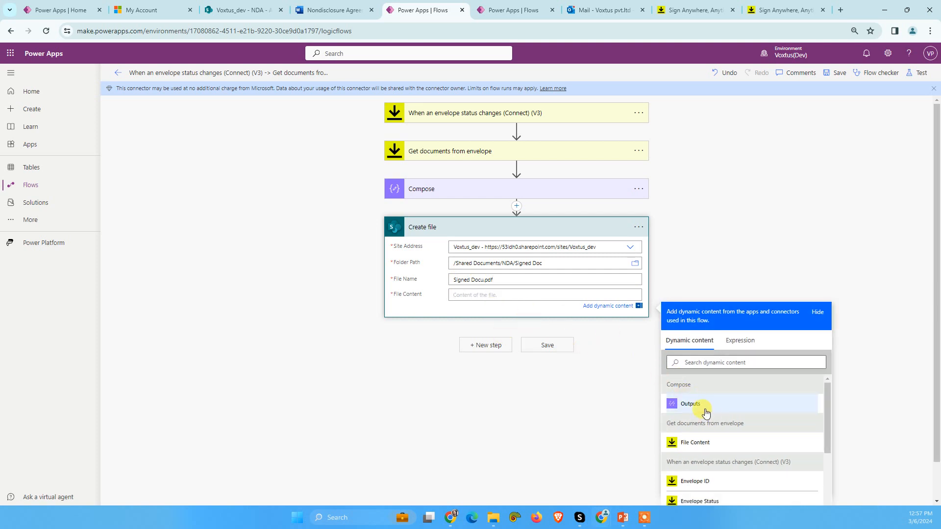
Step: Insert a utcNow() expression into the Create file action's file name, just before the .pdf extension
left_click(485, 280)
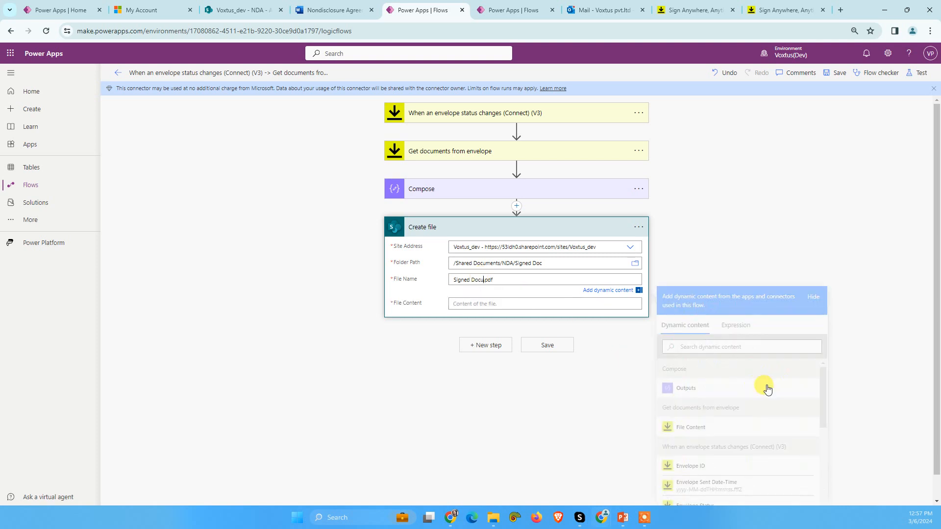
left_click(740, 334)
left_click(701, 358)
type("utcNow()")
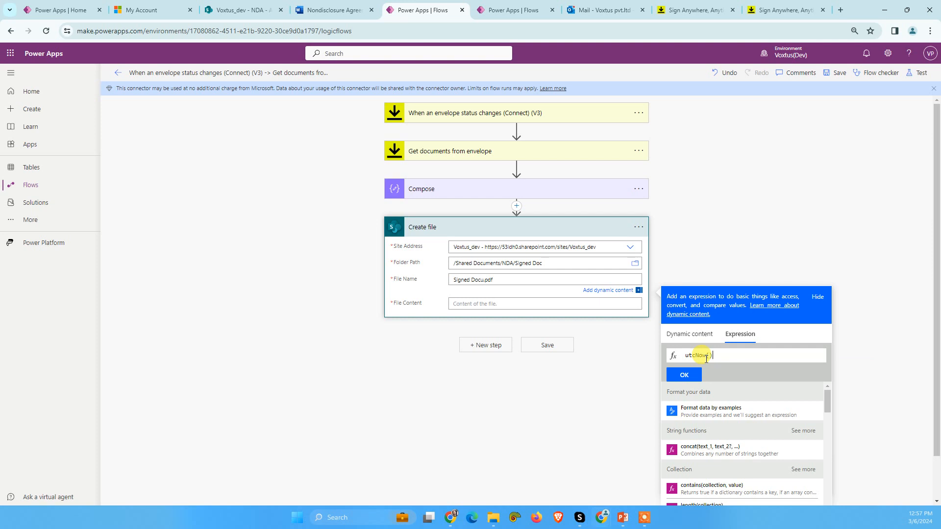
type("d")
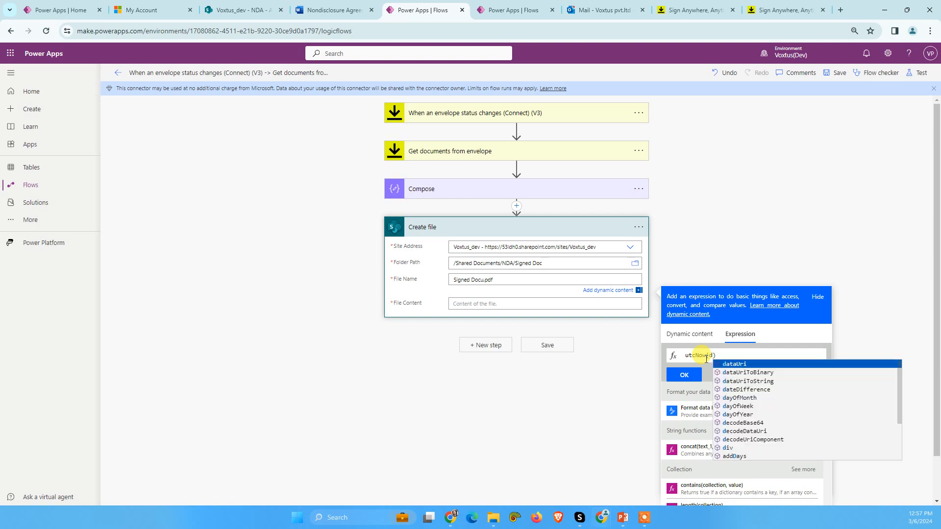
type("d")
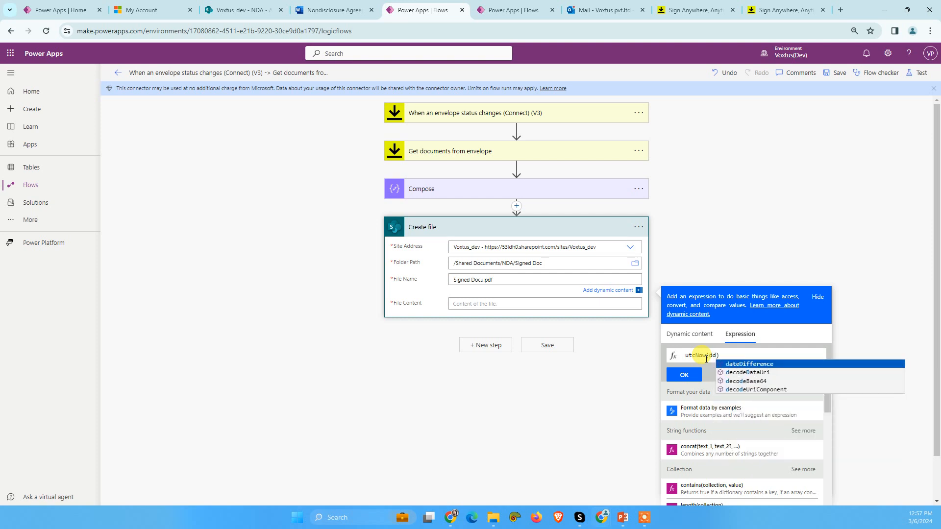
key("BackSpace")
key("BackSpace")
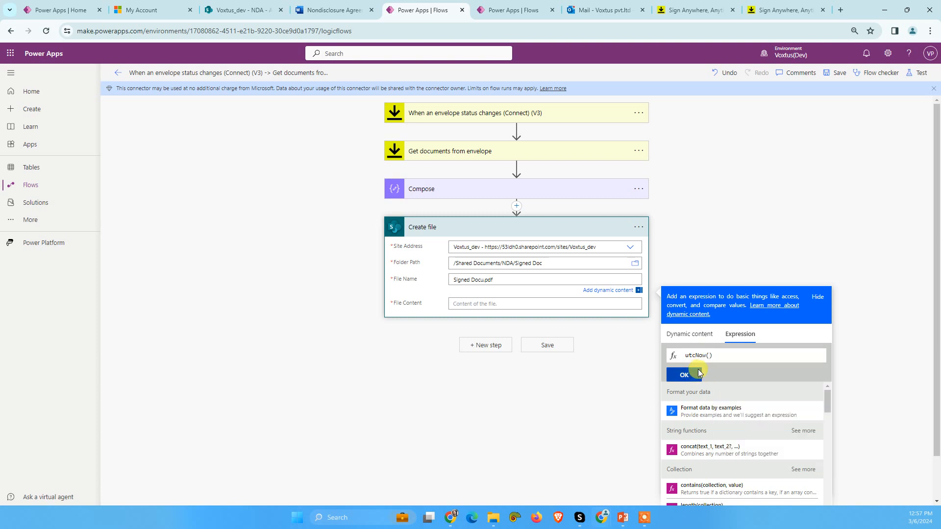
left_click(685, 375)
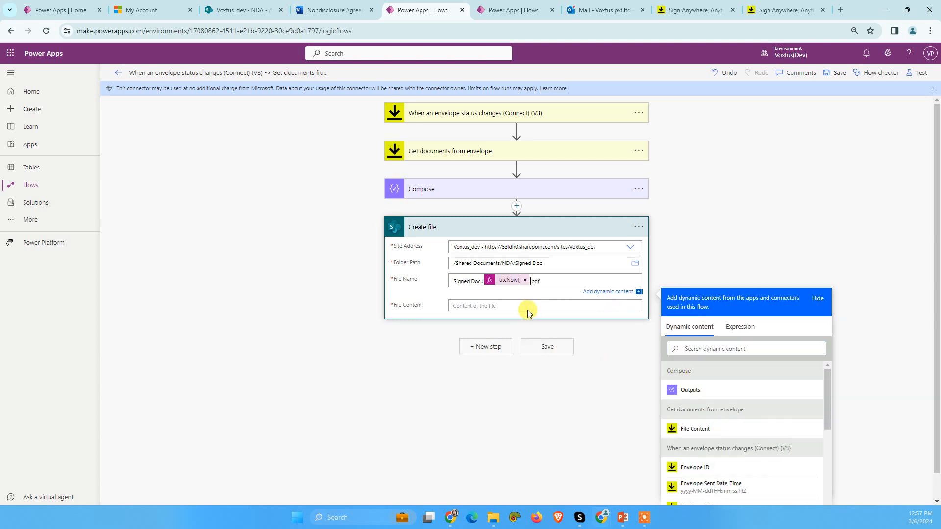
Step: Remove the utcNow() expression from the Create file action's file name
left_click(485, 305)
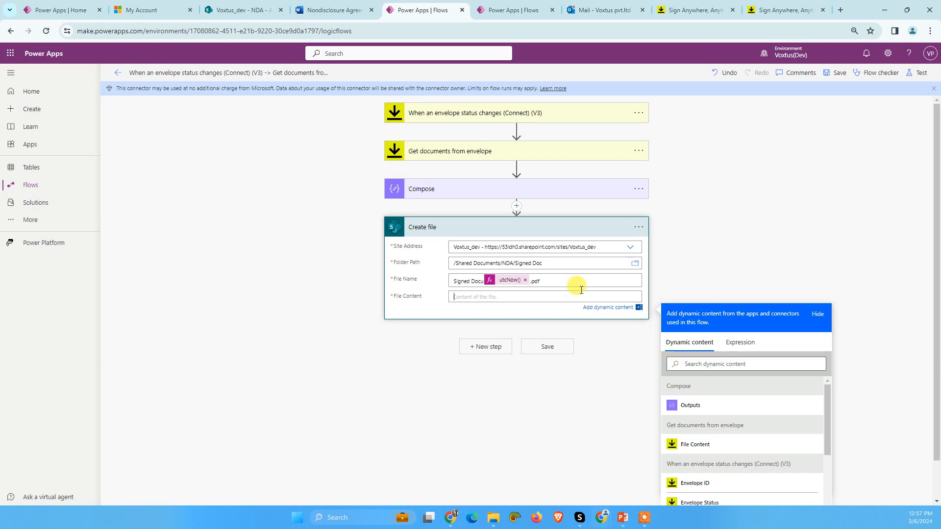
left_click(525, 280)
left_click(485, 280)
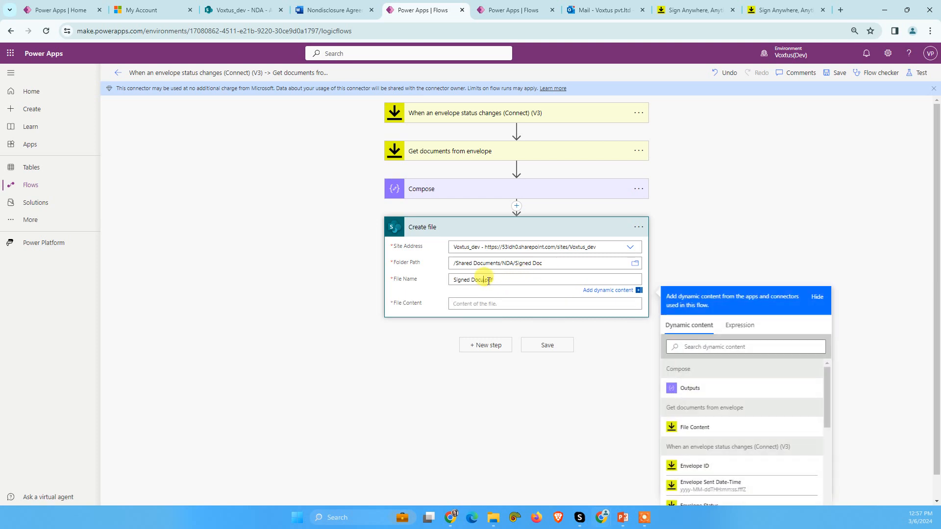
Step: Check the Compose input, and set the Create file action's content to File Content from Get documents from envelope
left_click(481, 306)
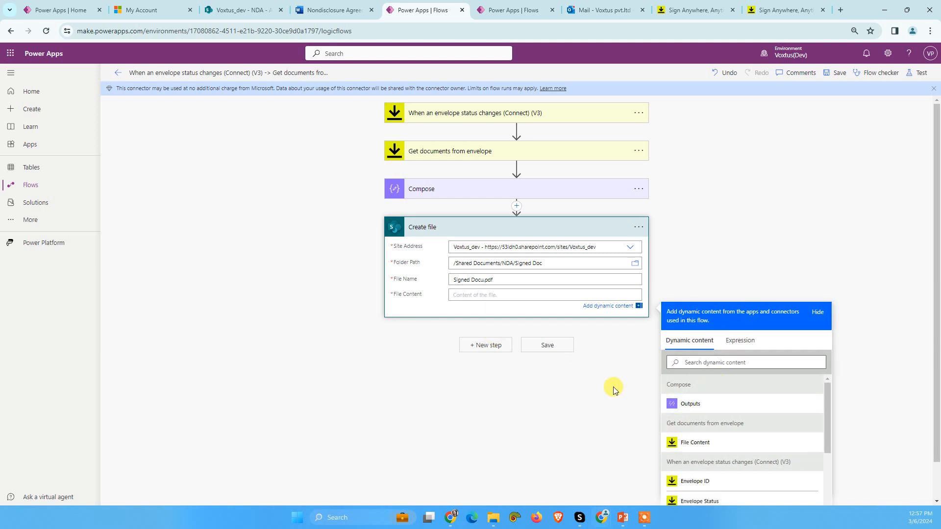
left_click(434, 192)
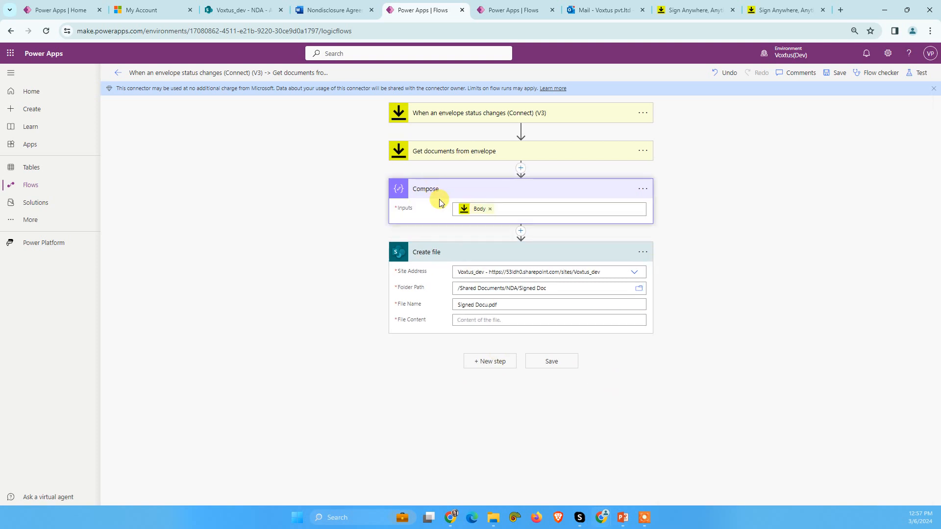
left_click(446, 189)
left_click(475, 296)
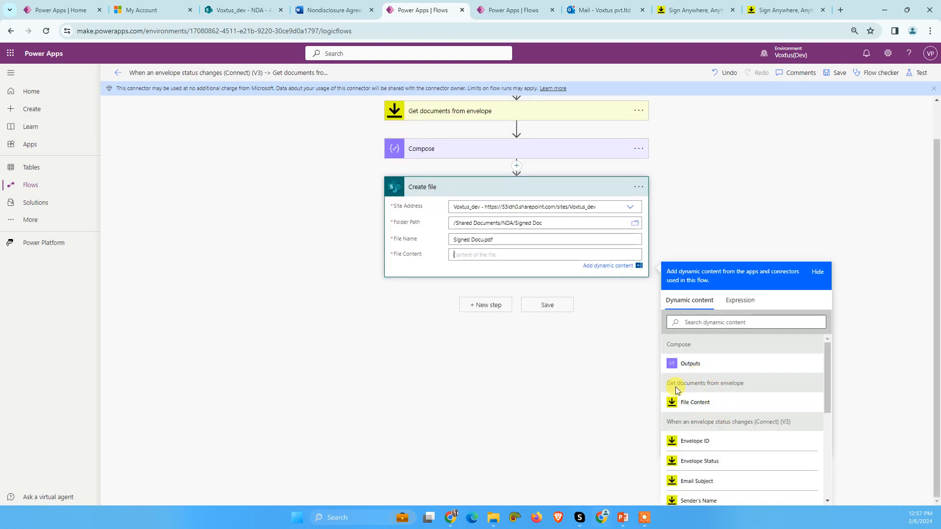
left_click(692, 403)
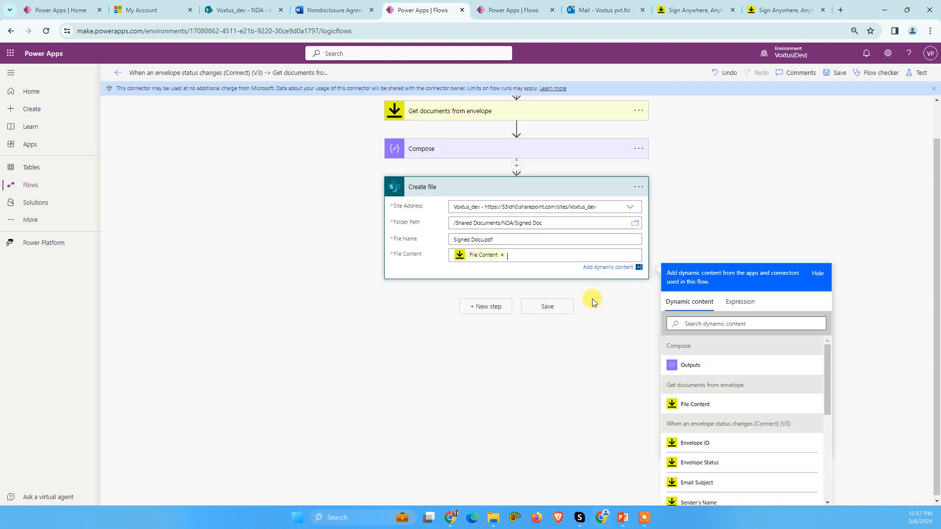
Step: Save the flow and test it automatically with the recently used trigger from the succeeded run
left_click(837, 73)
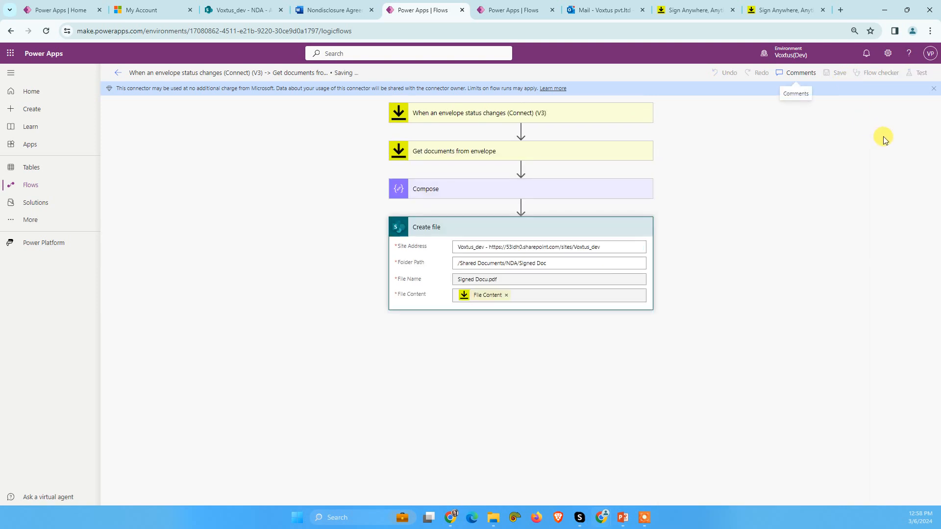
left_click(918, 76)
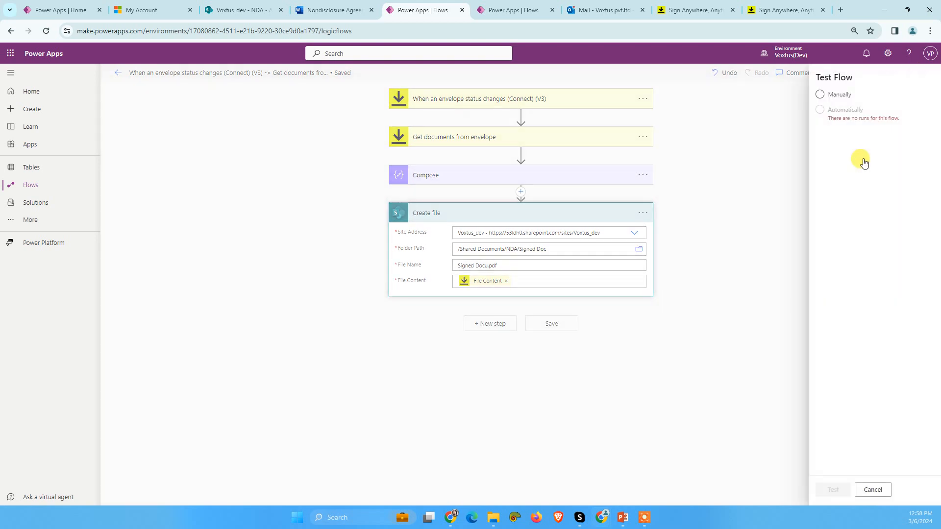
left_click(829, 118)
left_click(828, 151)
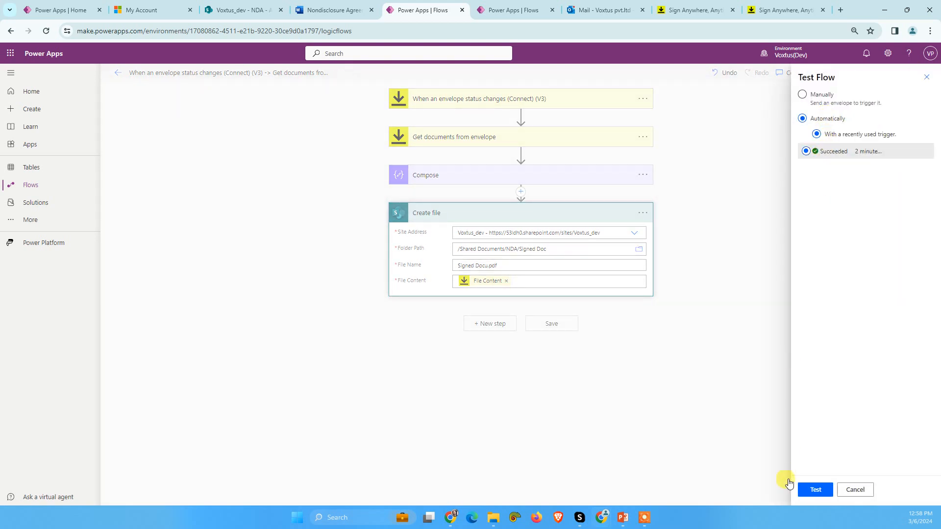
left_click(815, 490)
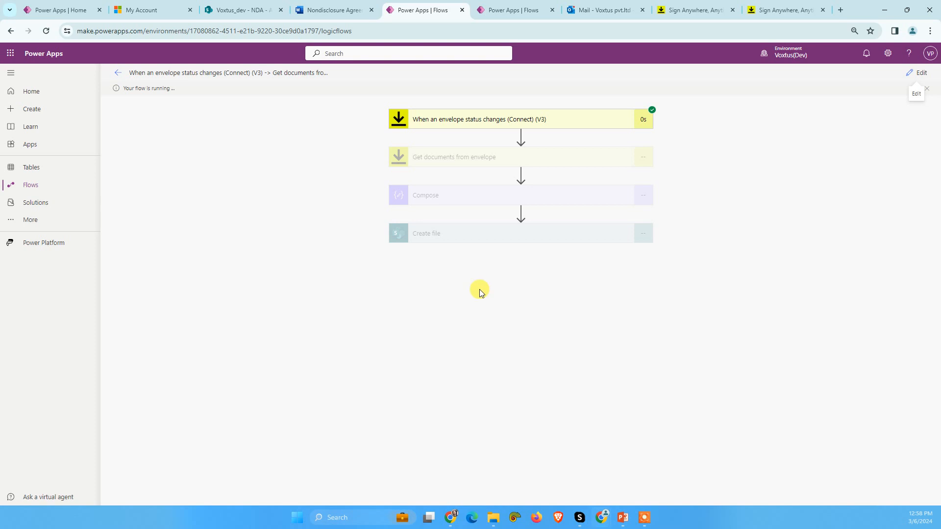
Step: Switch to the SharePoint library, open Signed Docu.pdf from the Signed Doc folder and dismiss the PDF editing tip
left_click(245, 9)
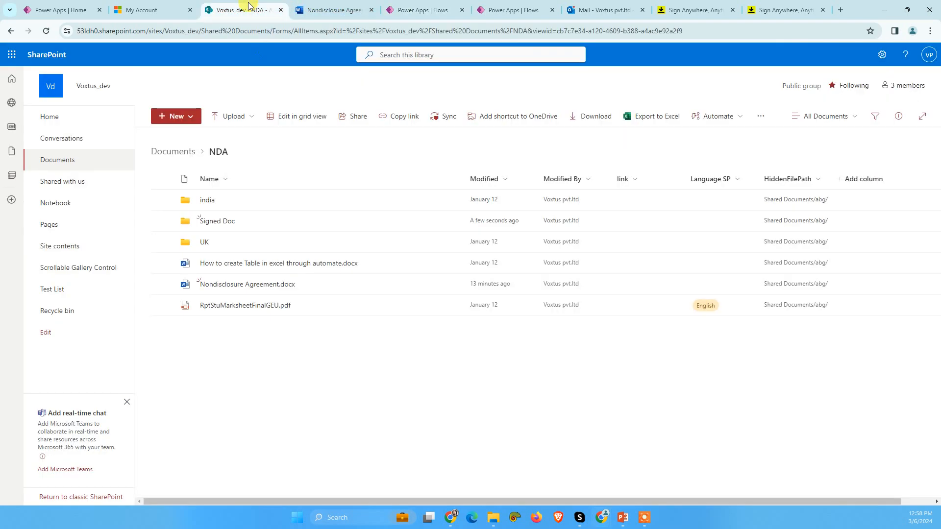
left_click(216, 223)
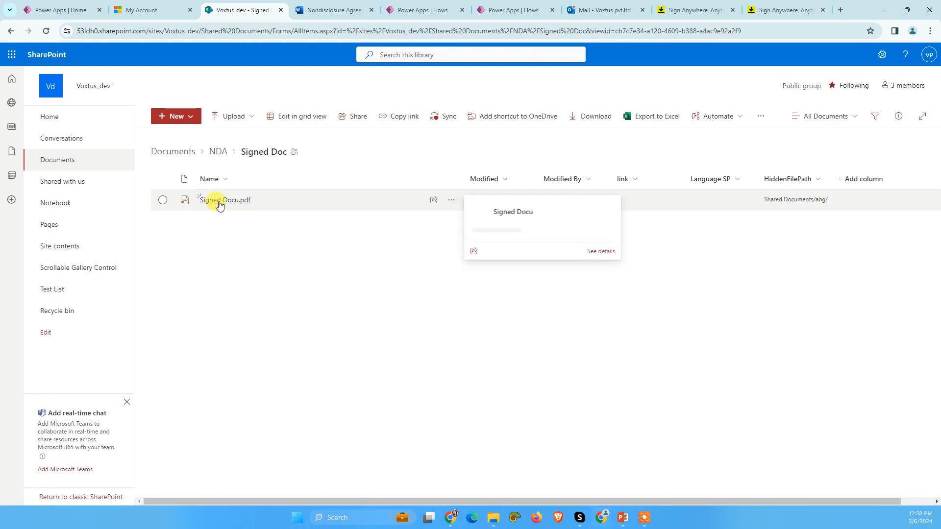
left_click(219, 205)
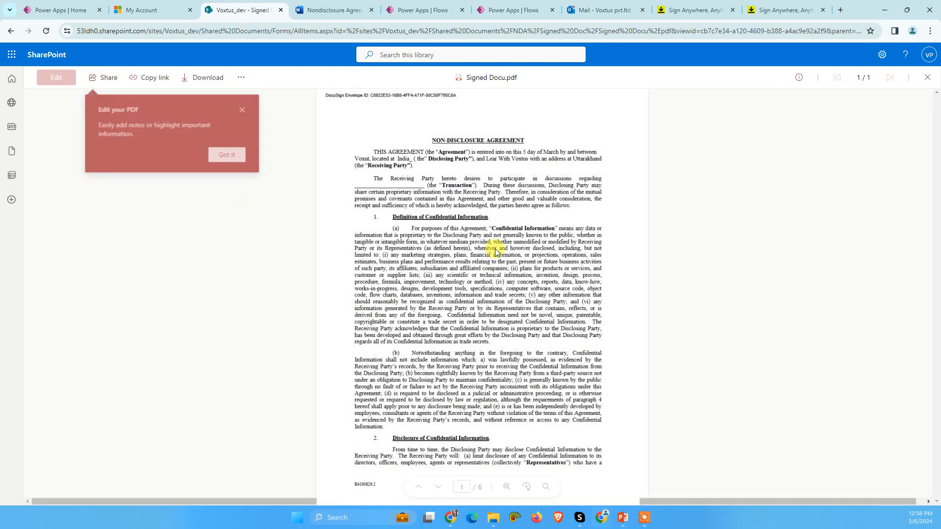
left_click(235, 156)
Step: Examine the PDF's completion certificate and the receiving party's signature, name and date at the end of the agreement
scroll(566, 336, "down", 20)
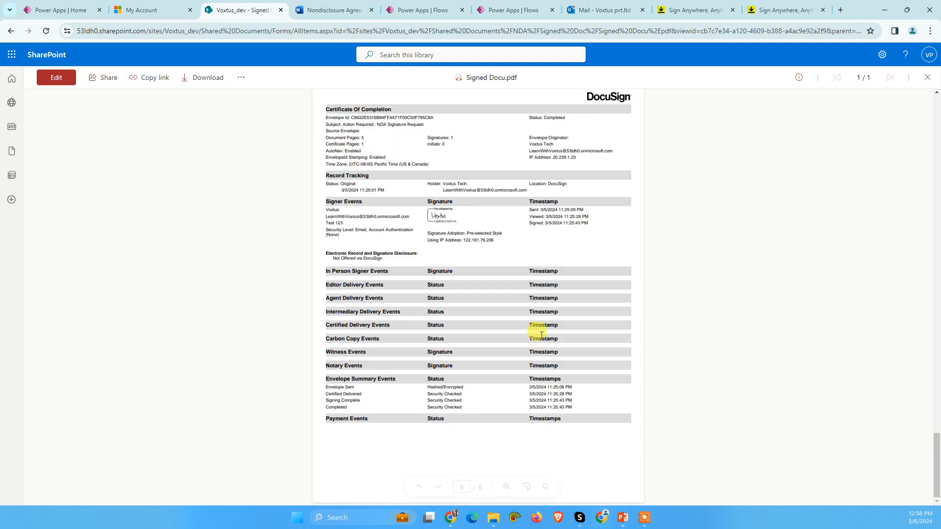
scroll(539, 339, "up", 9)
mouse_move(499, 222)
left_mouse_down()
mouse_move(548, 226)
mouse_move(561, 240)
left_mouse_up()
left_click(499, 222)
left_click_drag(500, 225, 550, 230)
left_click(528, 234)
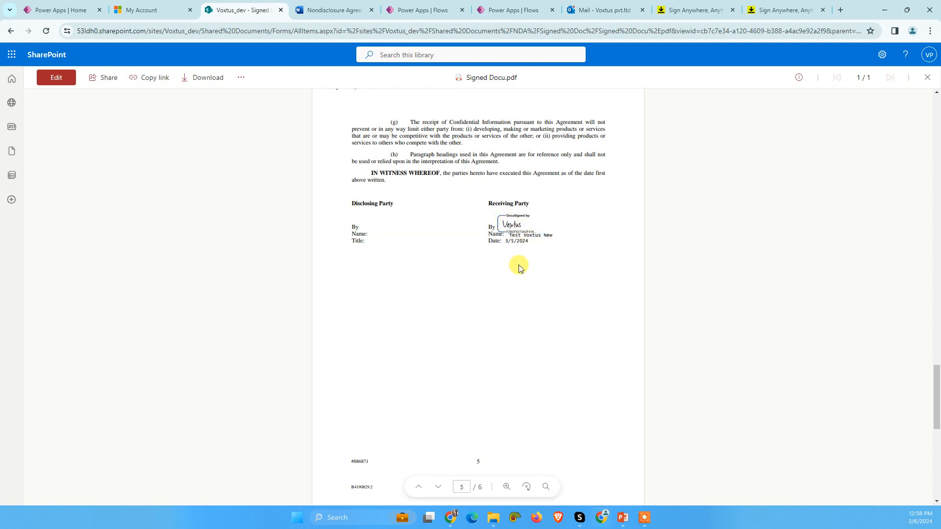